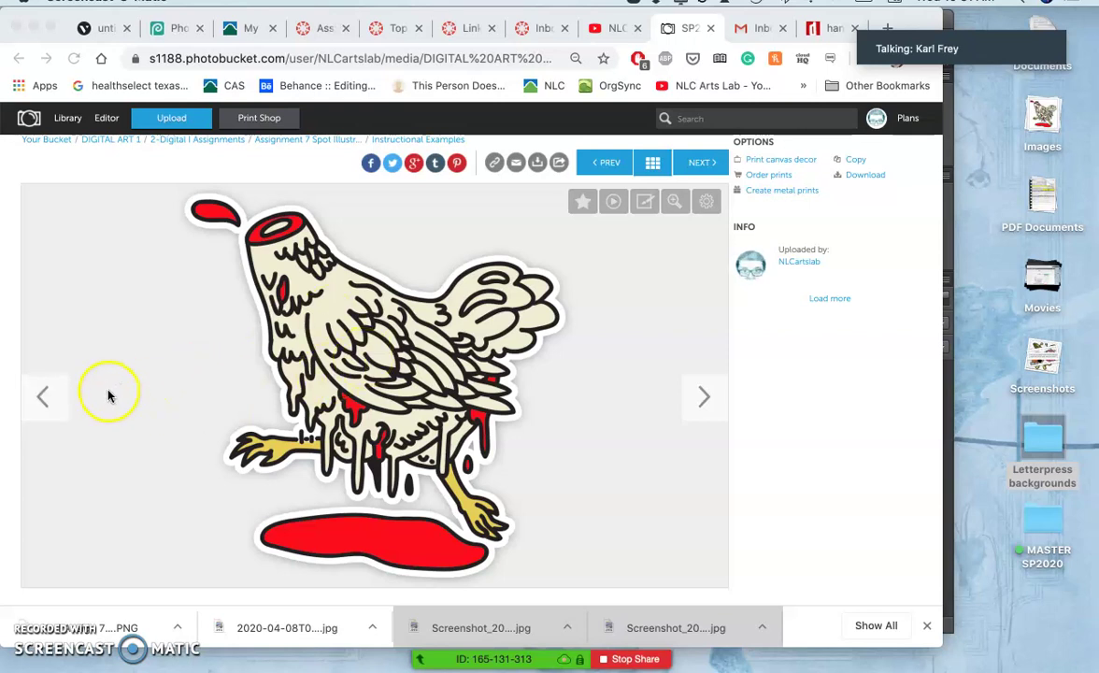
# Step the Photobucket gallery back to the pencil sketch, then forward to the inked line drawing.
pyautogui.click(45, 400)
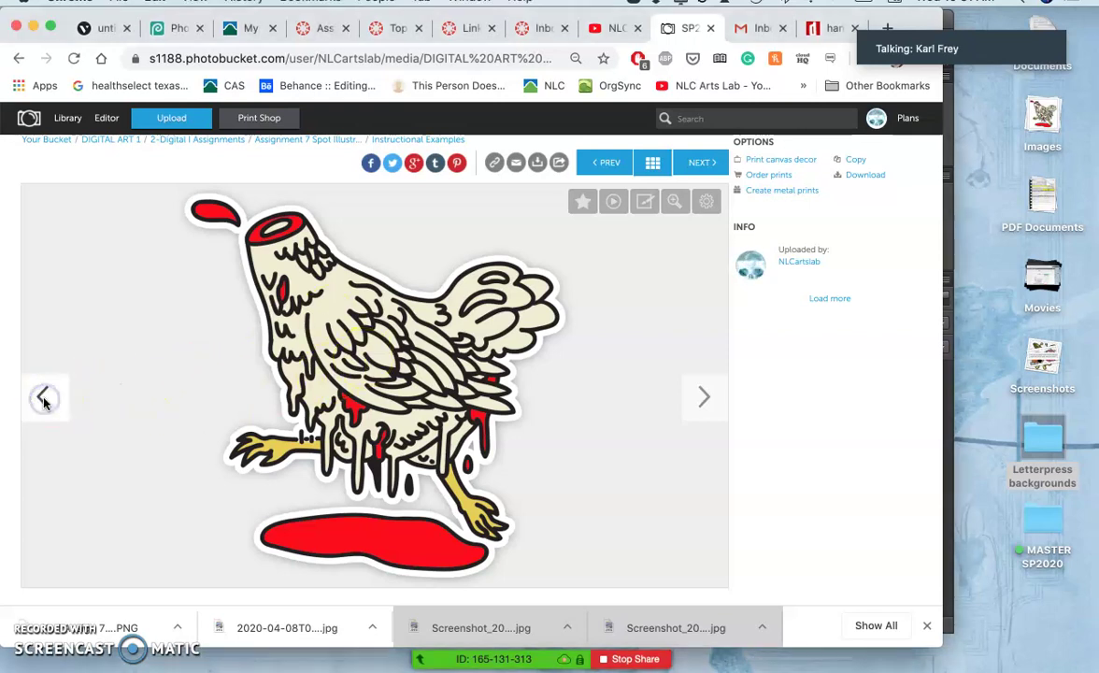
pyautogui.click(44, 400)
pyautogui.click(44, 400)
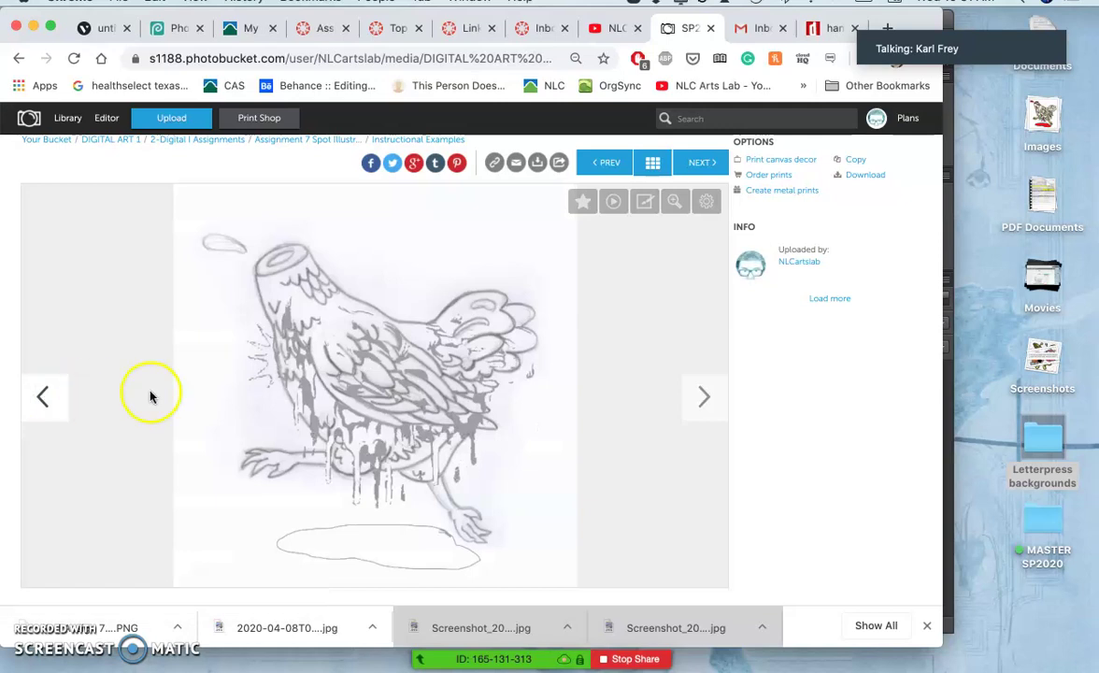
pyautogui.click(702, 400)
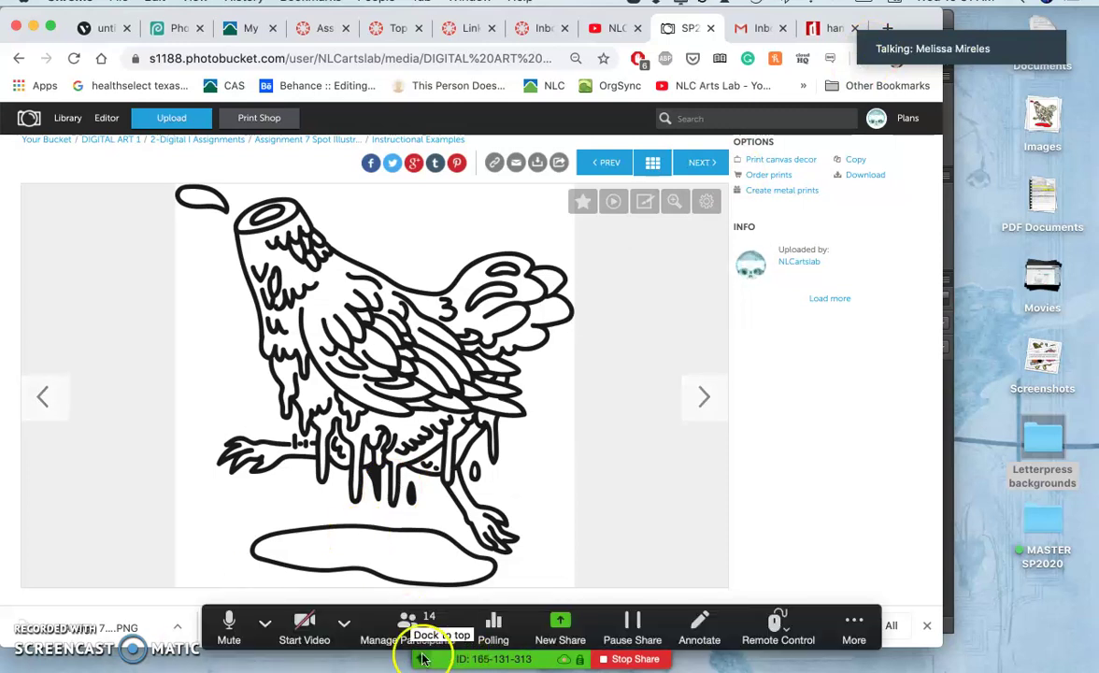
# Mute all participants in the Zoom meeting and minimize the participants panel.
pyautogui.click(397, 636)
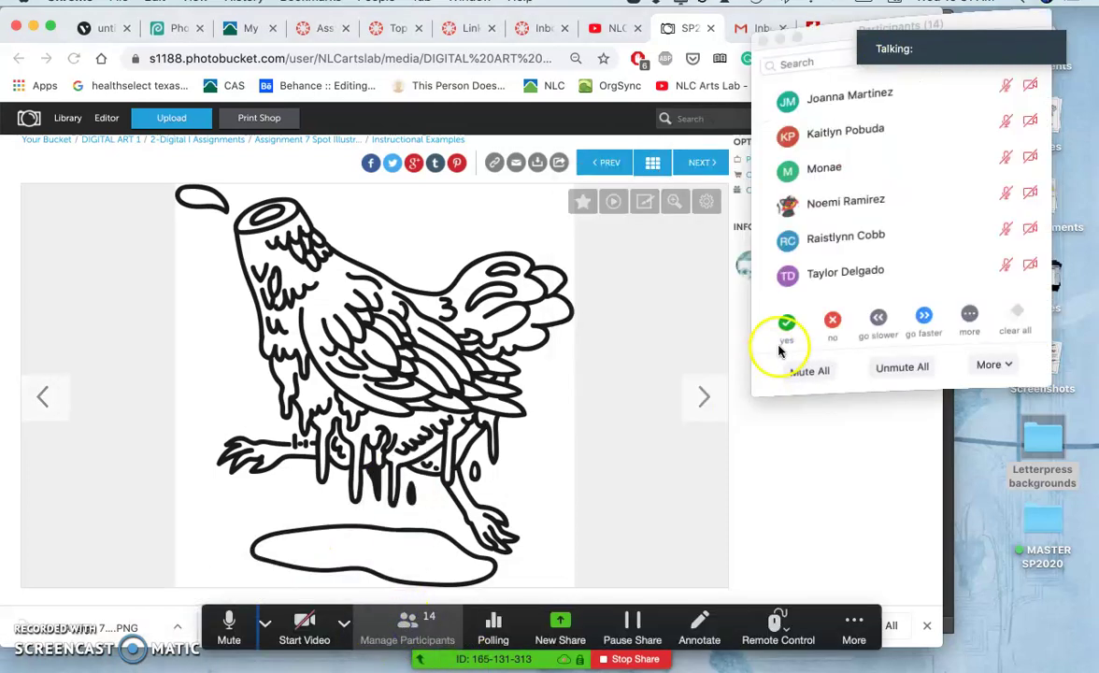
pyautogui.click(871, 362)
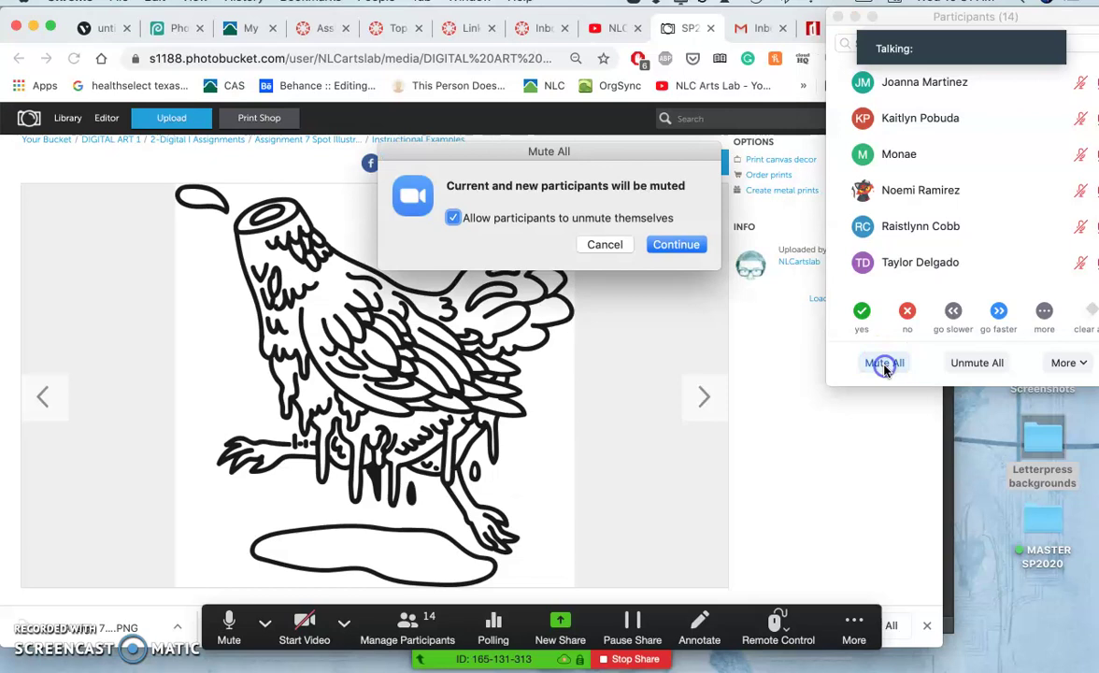
pyautogui.click(664, 245)
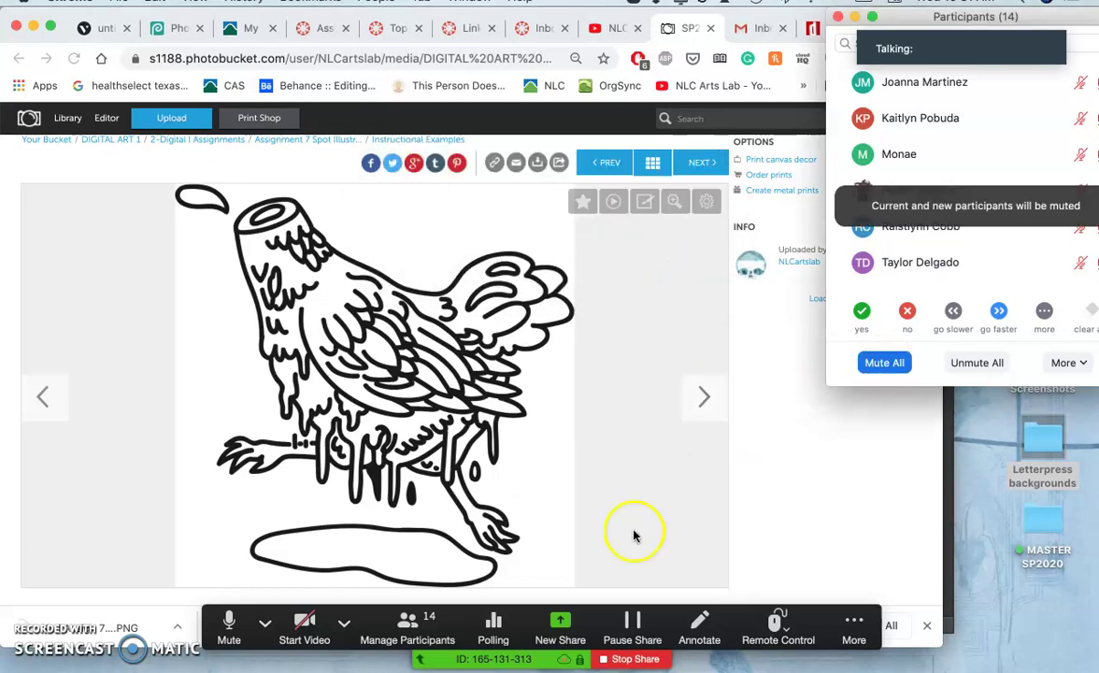
pyautogui.click(855, 17)
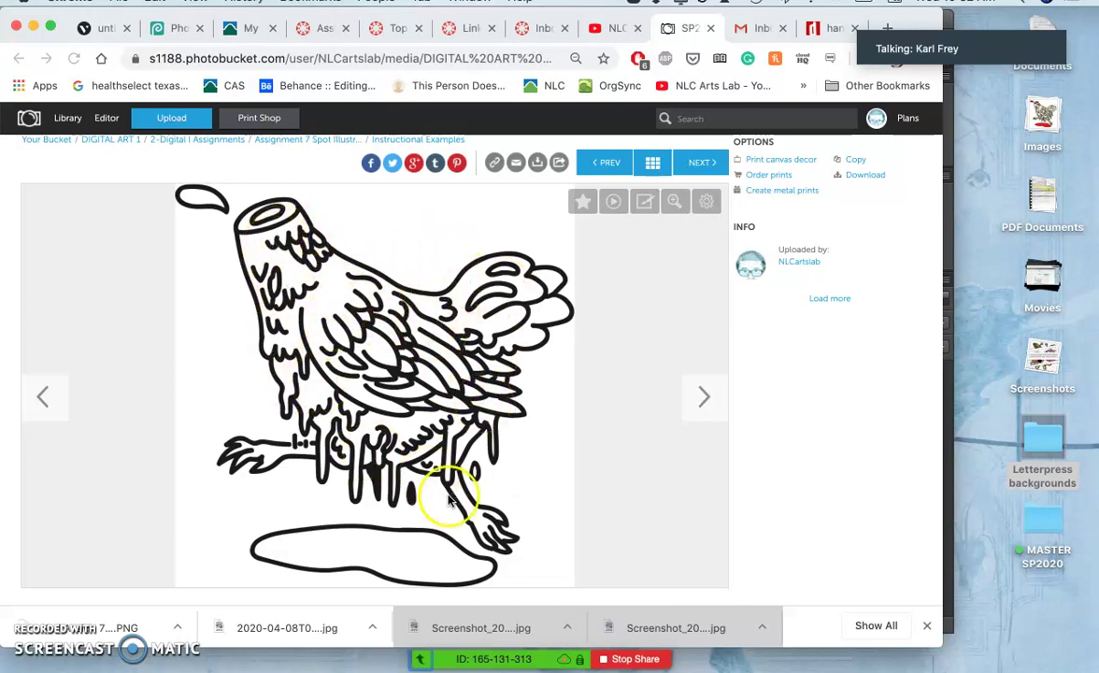
# Advance the Photobucket gallery to the finished coloured chicken with red blood and yellow feet.
pyautogui.click(705, 395)
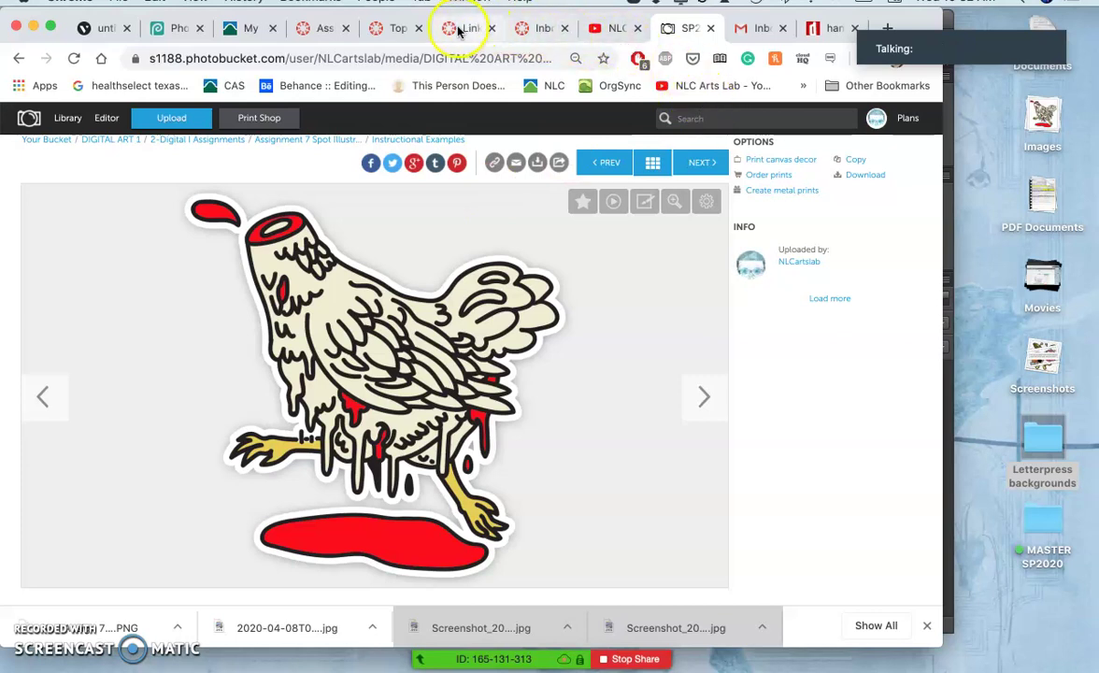
# Collapse the Assignment #8 preview in Canvas and open the Digital Coloring slides in a new tab.
pyautogui.click(347, 34)
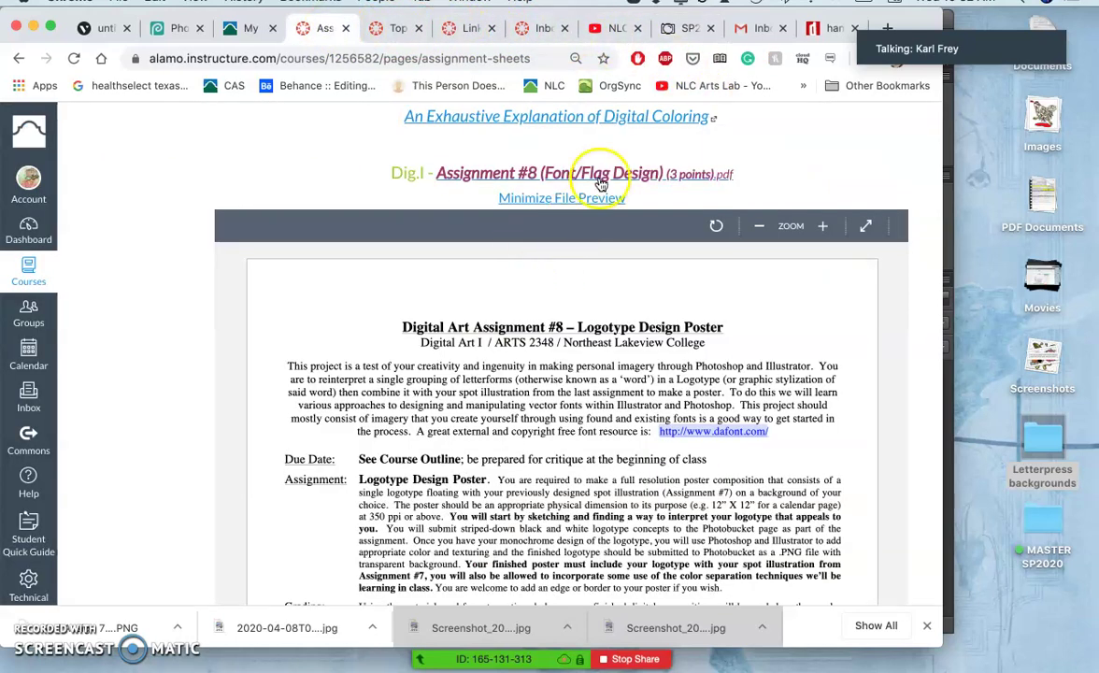
pyautogui.scroll(3, 710, 149)
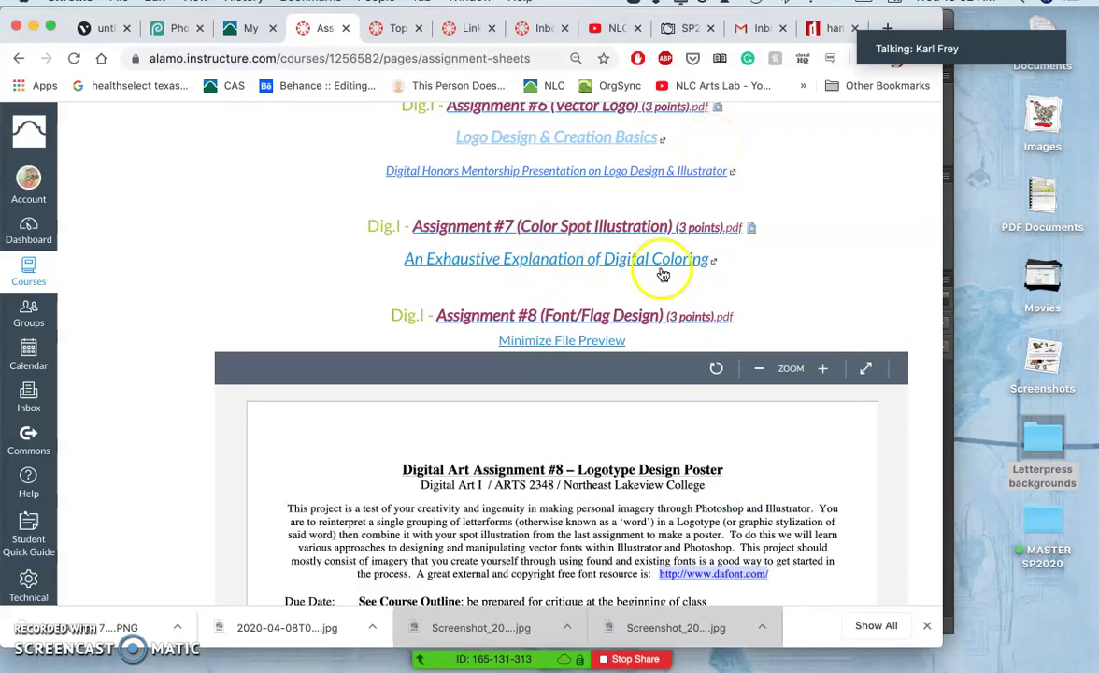
pyautogui.click(617, 341)
pyautogui.rightClick(589, 265)
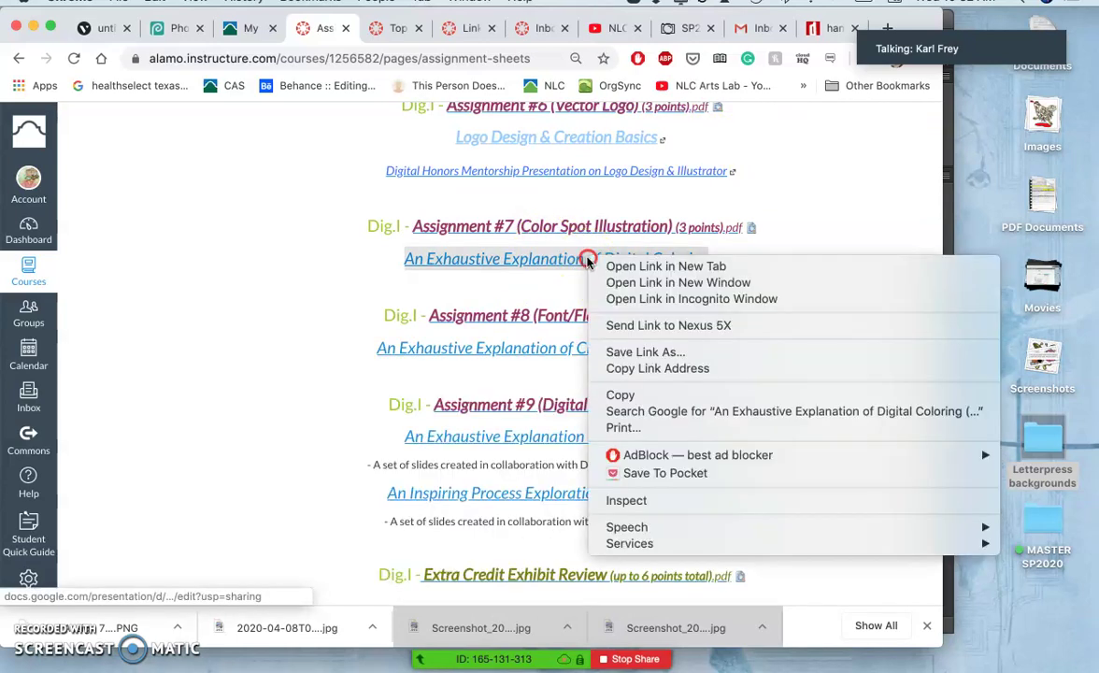
pyautogui.click(640, 264)
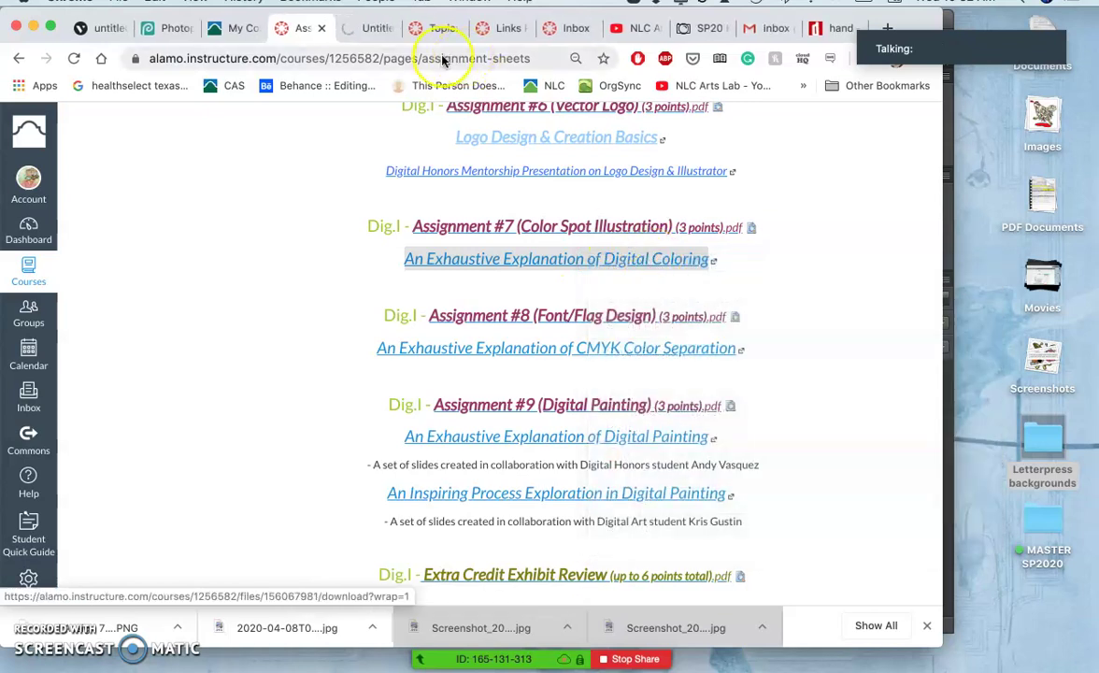
pyautogui.click(372, 33)
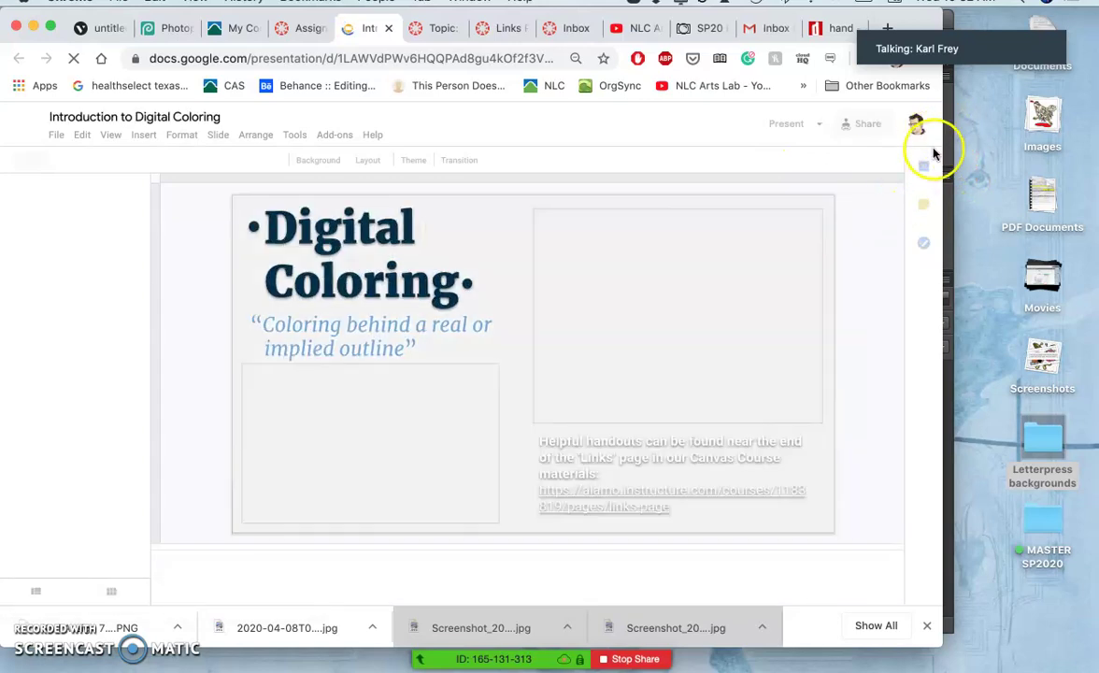
# In the Color Spot Illustration file, hide the Tints and Tones Duotone Color copy layers.
pyautogui.click(947, 142)
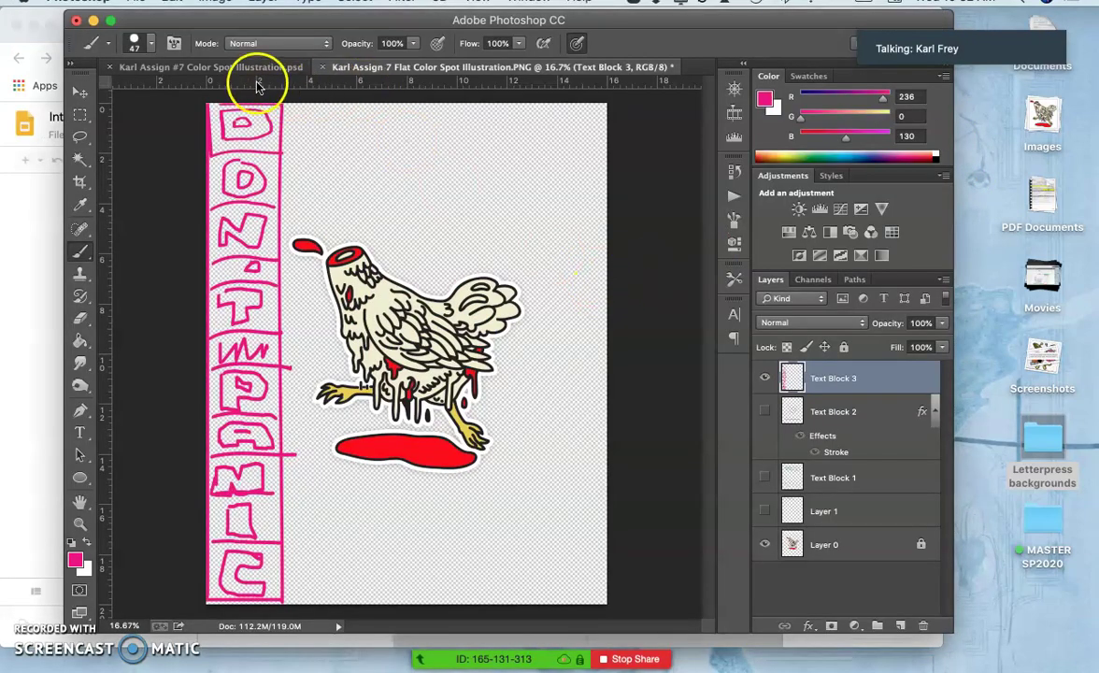
pyautogui.click(228, 66)
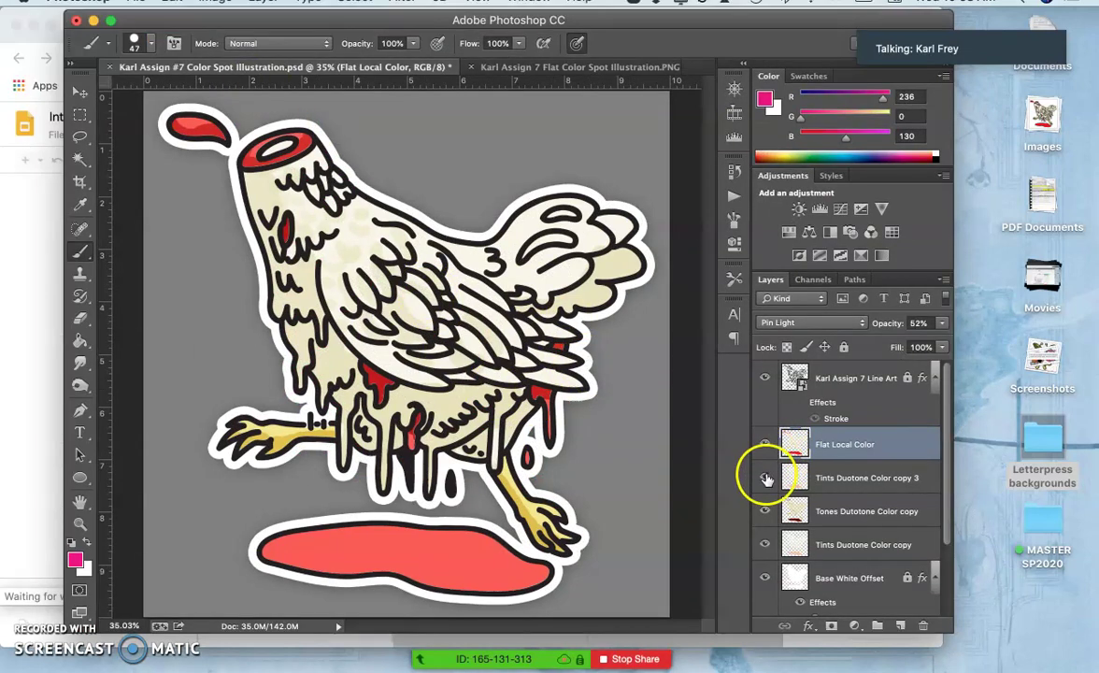
pyautogui.click(765, 544)
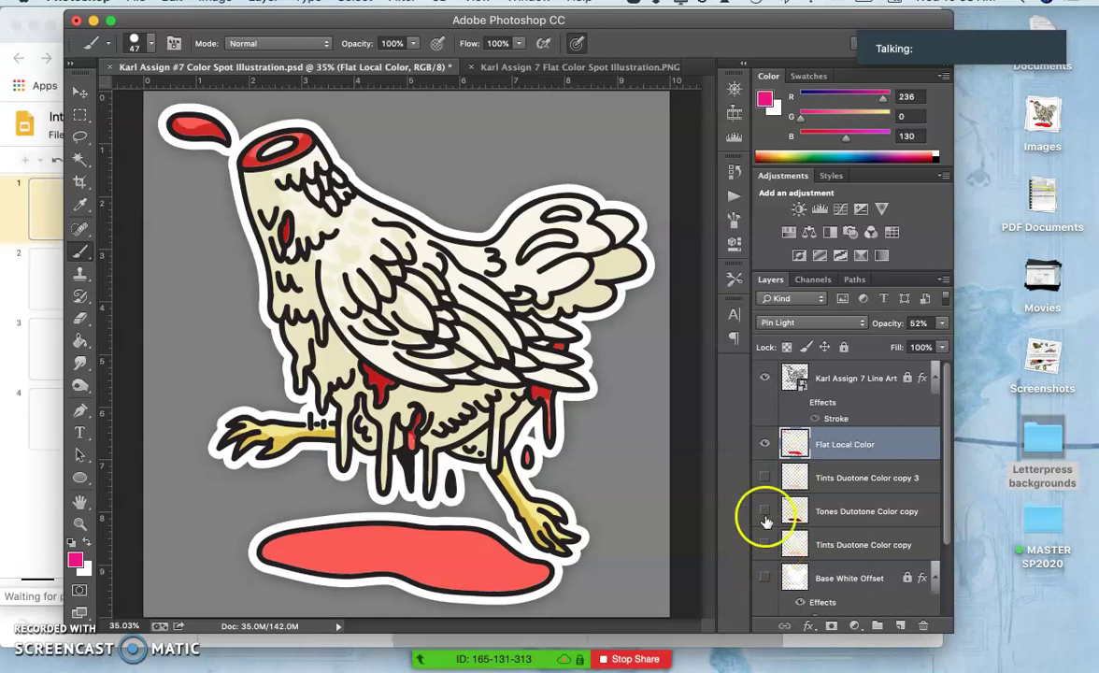
pyautogui.click(765, 514)
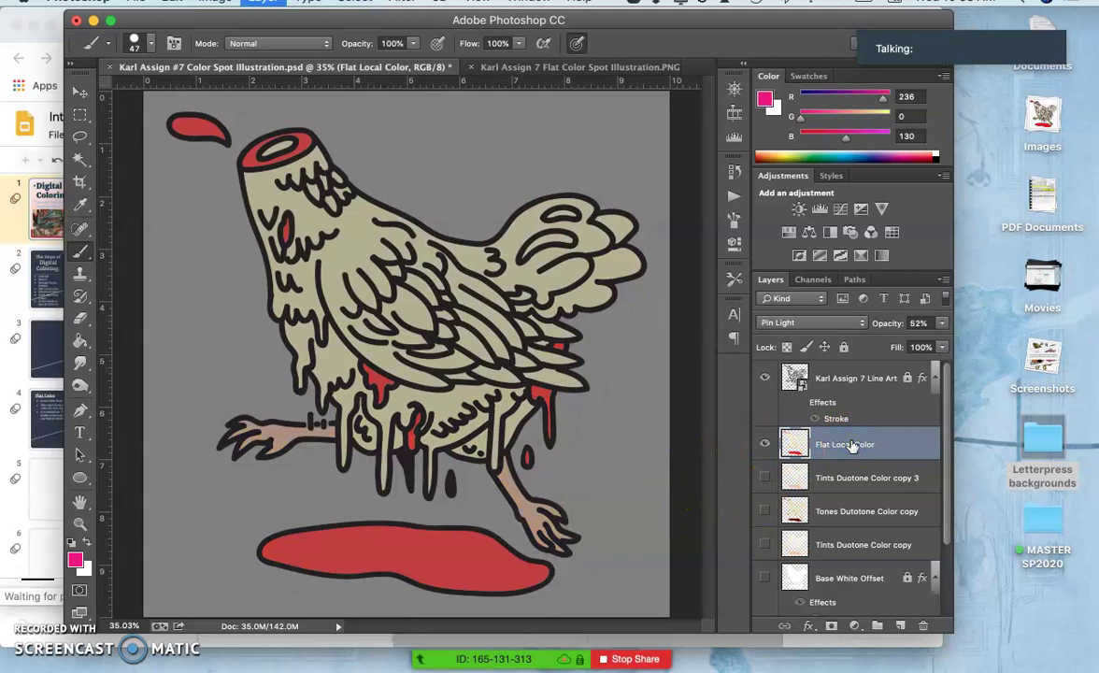
# Duplicate Flat Local Color and set the copy to Normal blend mode at 100% opacity.
pyautogui.press('super+j')
pyautogui.click(764, 323)
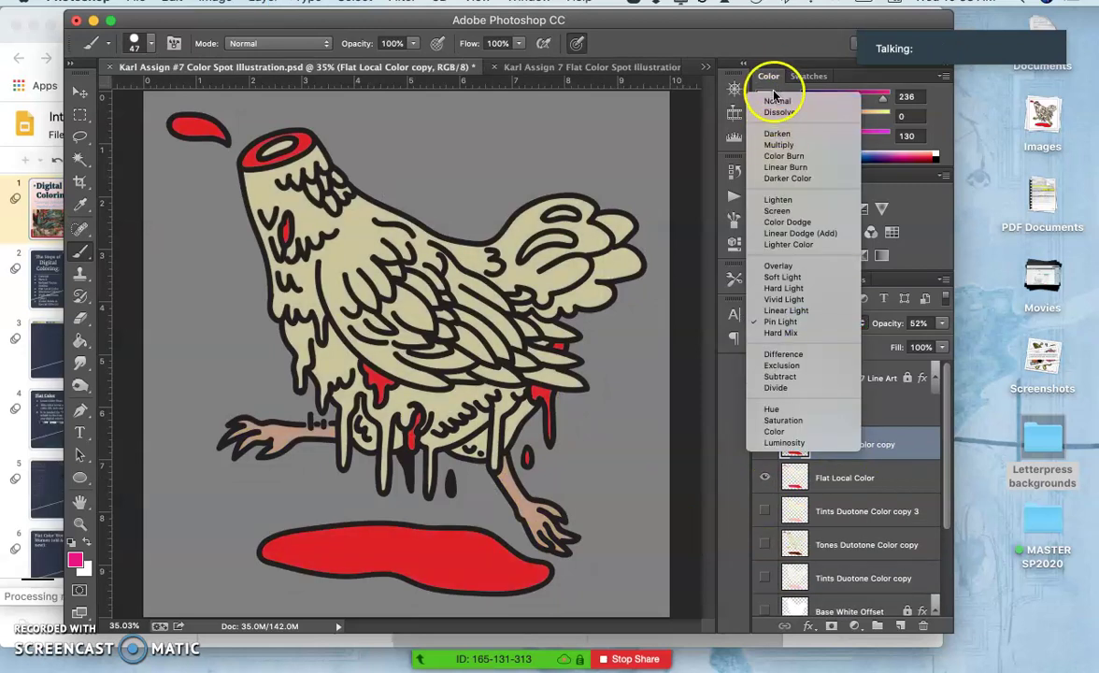
pyautogui.click(776, 100)
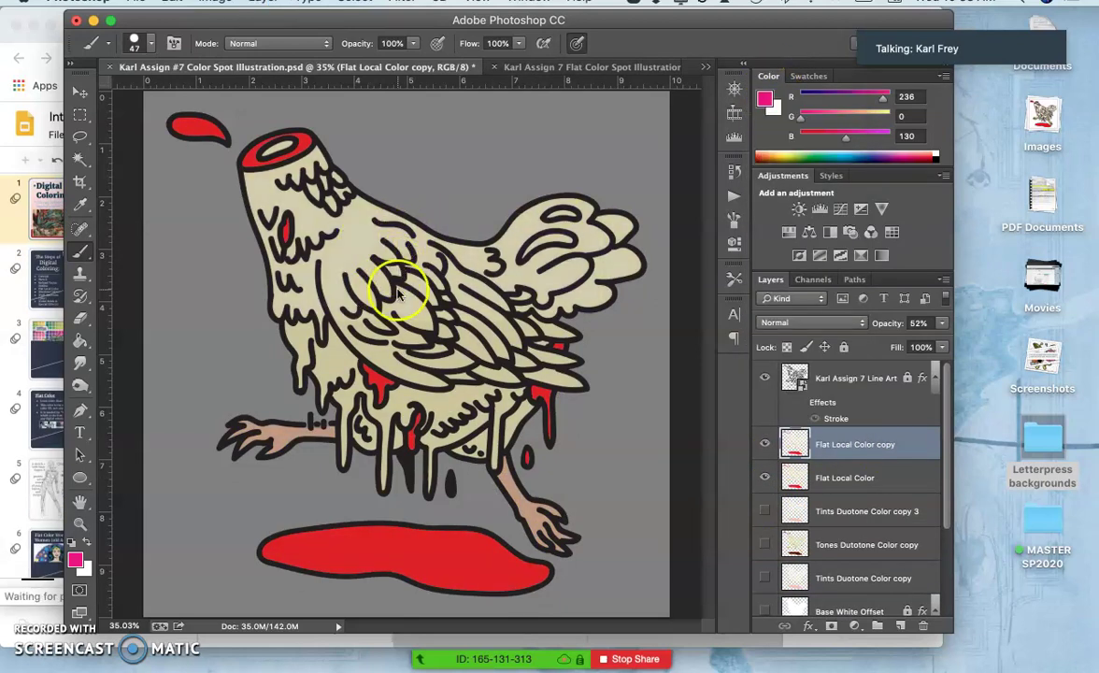
pyautogui.click(940, 324)
pyautogui.moveTo(993, 343); pyautogui.dragTo(981, 342)
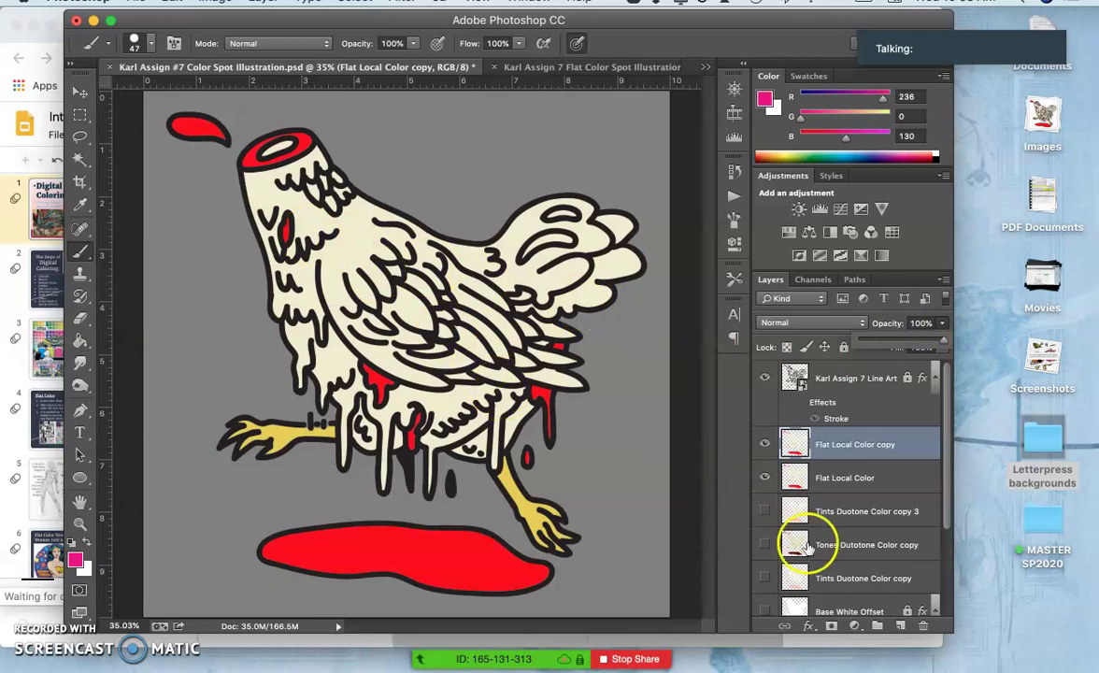
pyautogui.scroll(-4, 767, 545)
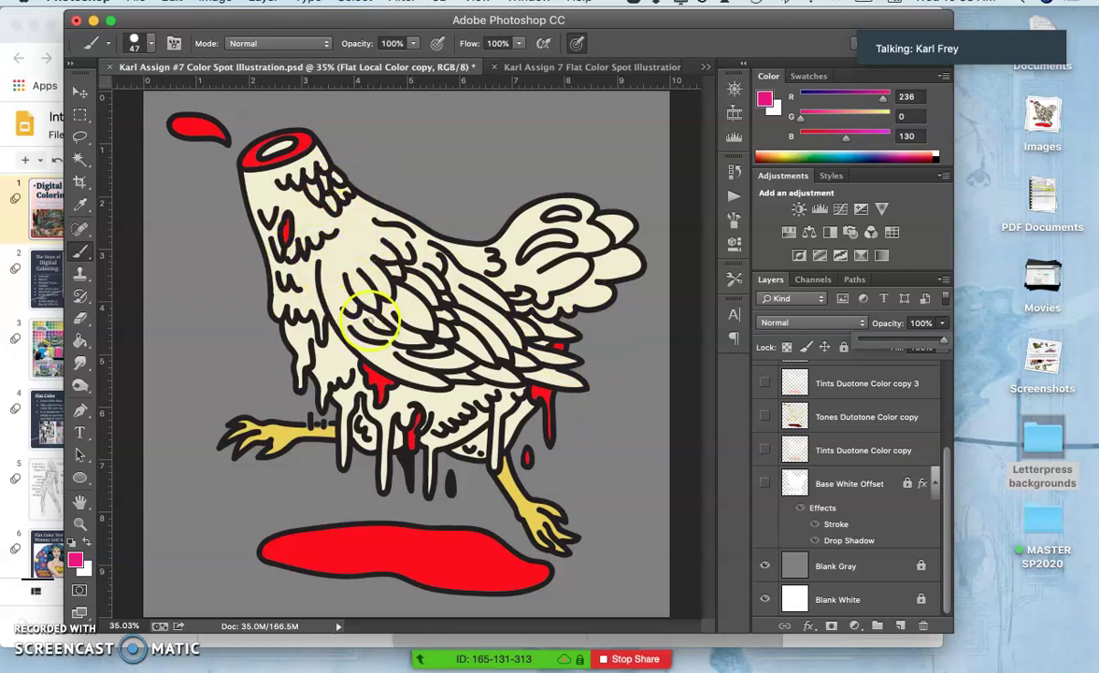
# Hide both Flat Local Color layers and show Base White Offset without its stroke and shadow effects.
pyautogui.scroll(3, 843, 439)
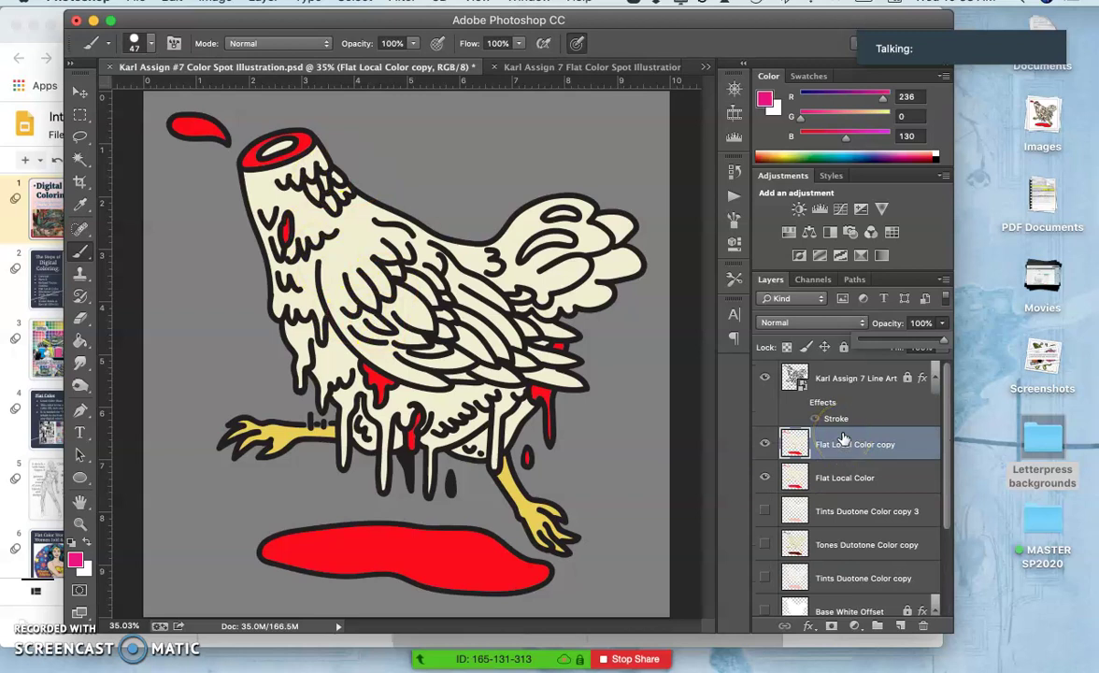
pyautogui.scroll(-2, 844, 439)
pyautogui.click(765, 403)
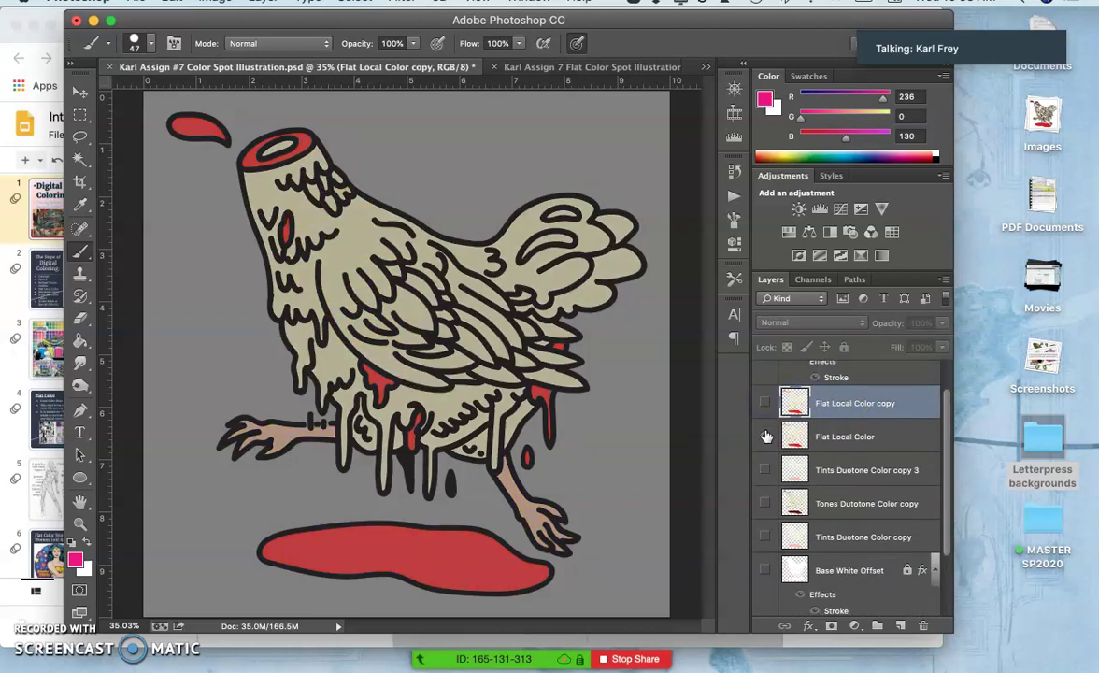
pyautogui.click(765, 436)
pyautogui.scroll(-2, 780, 514)
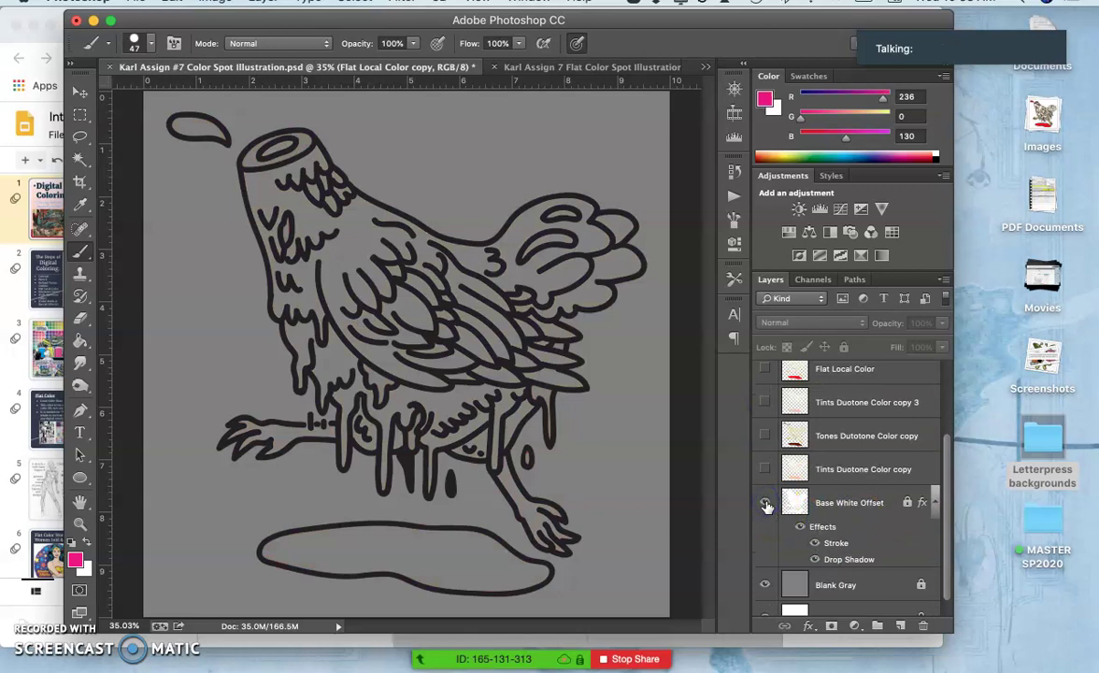
pyautogui.click(765, 504)
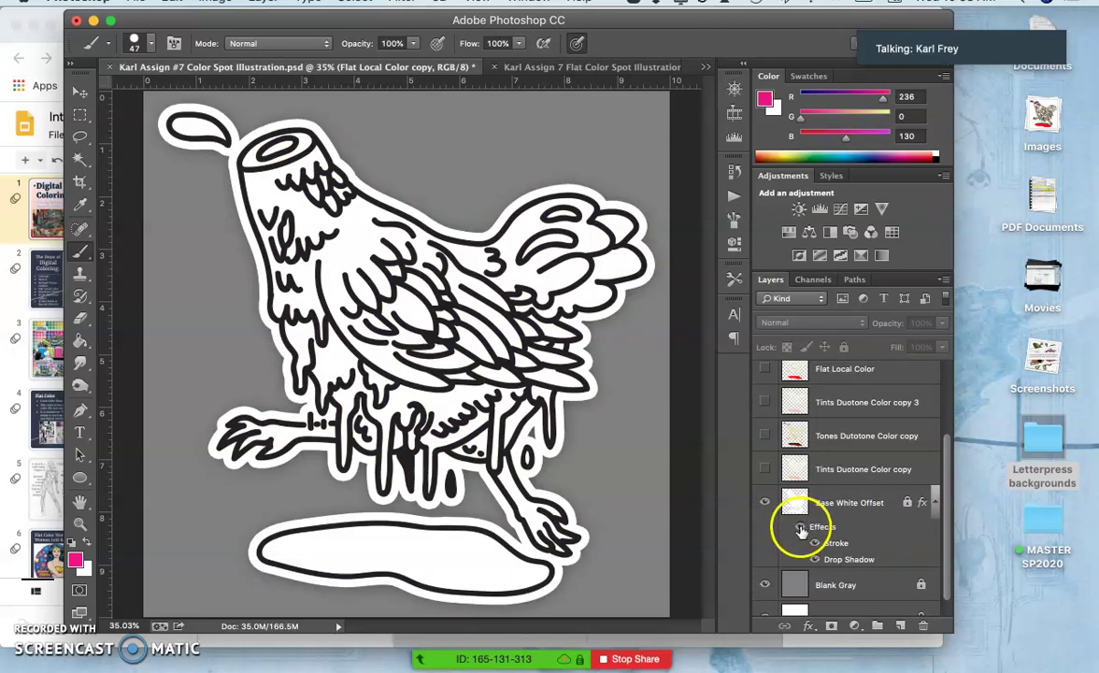
pyautogui.click(801, 528)
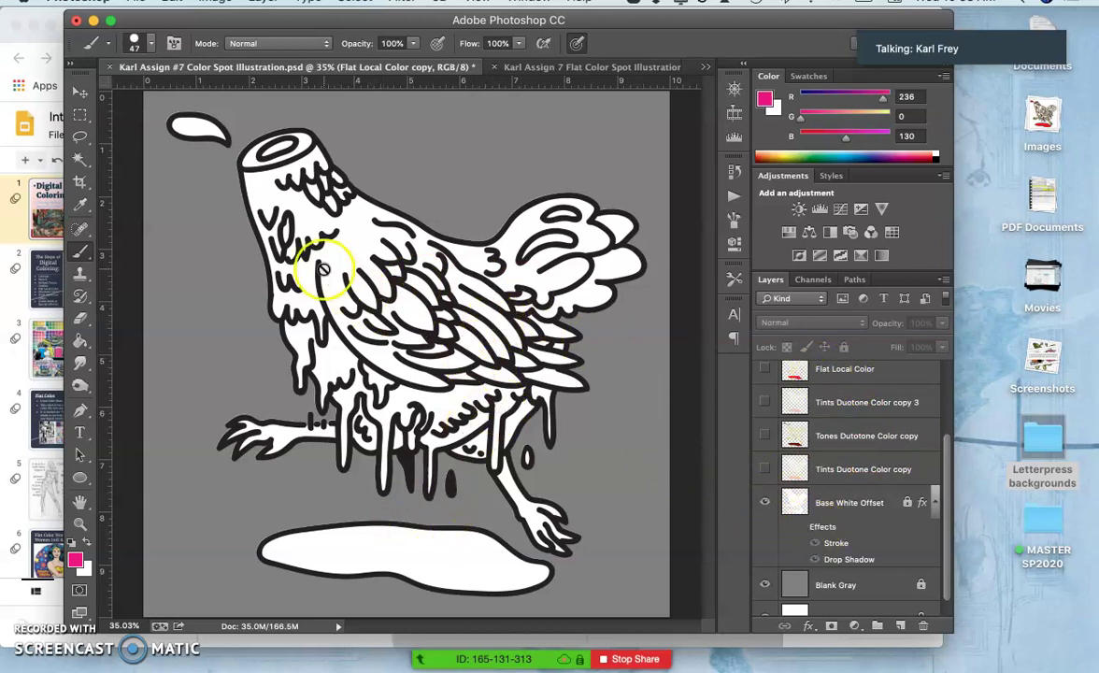
# Toggle Base White Offset to compare, then show the black Line Art layer over it.
pyautogui.scroll(3, 814, 472)
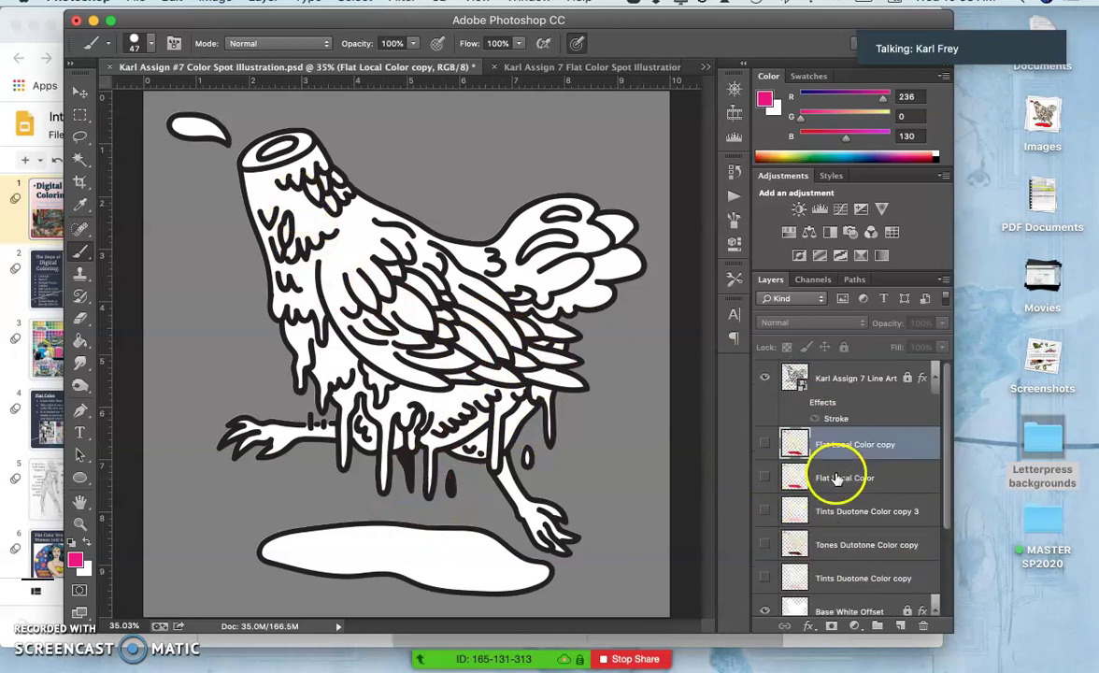
pyautogui.click(762, 382)
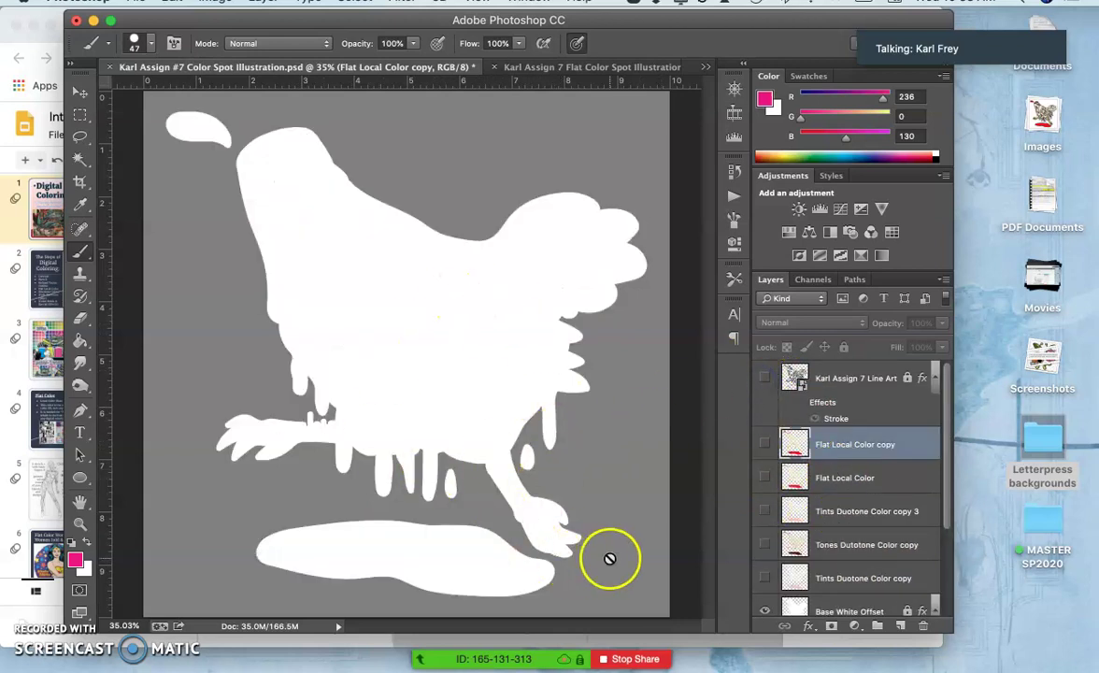
pyautogui.scroll(-4, 765, 461)
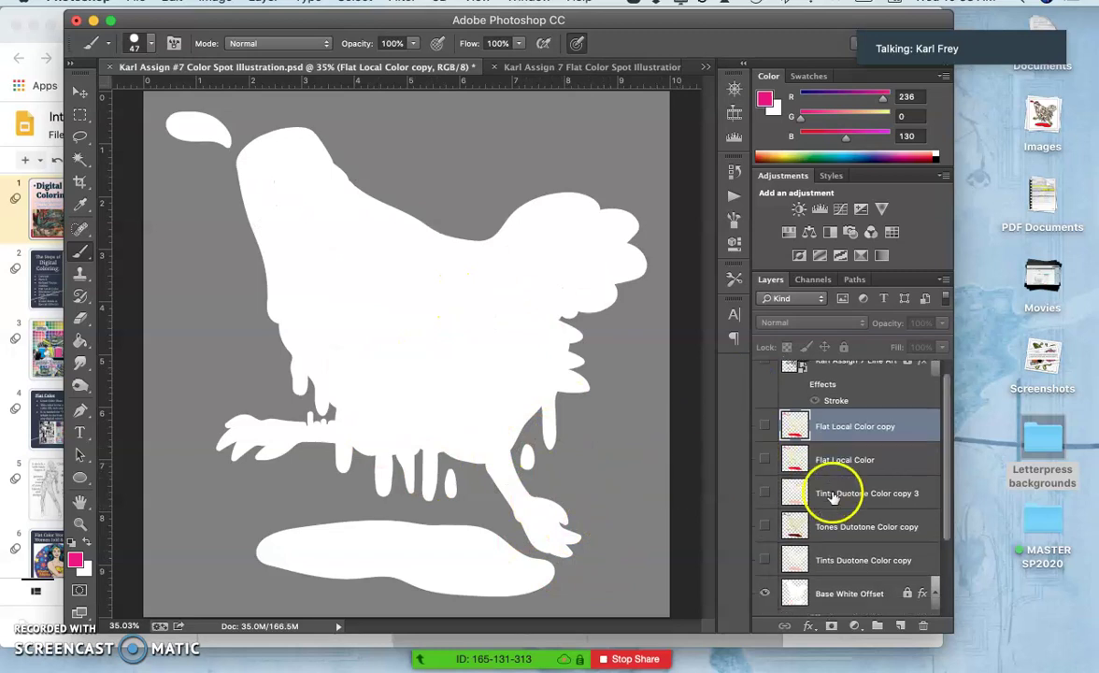
pyautogui.click(765, 484)
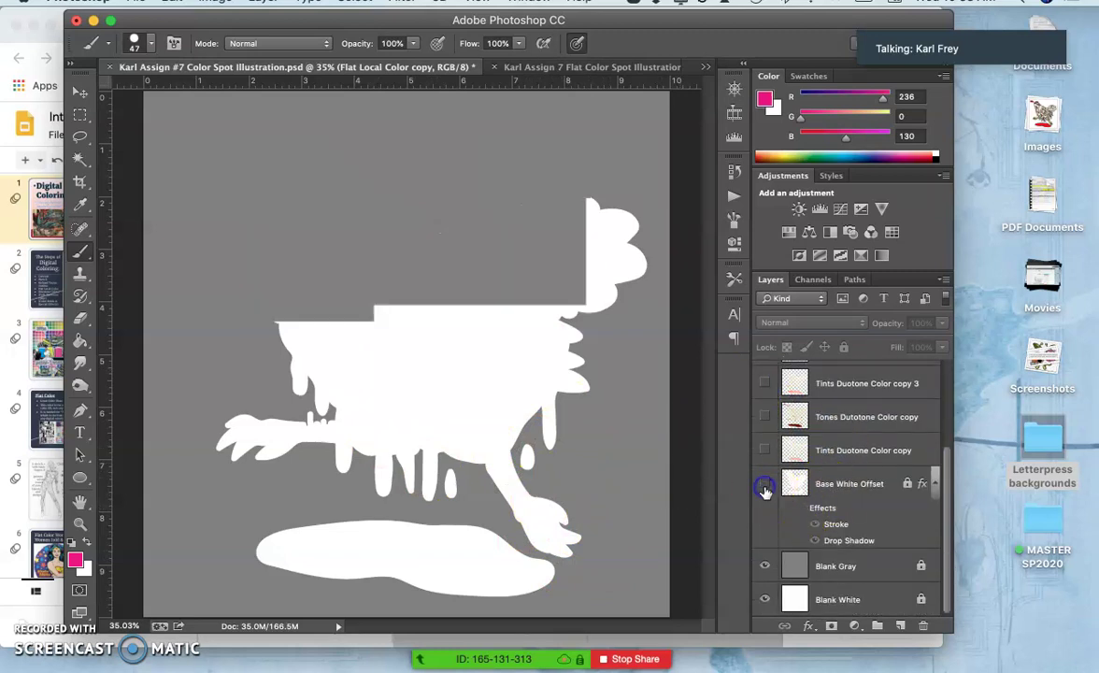
pyautogui.click(765, 484)
pyautogui.scroll(4, 776, 467)
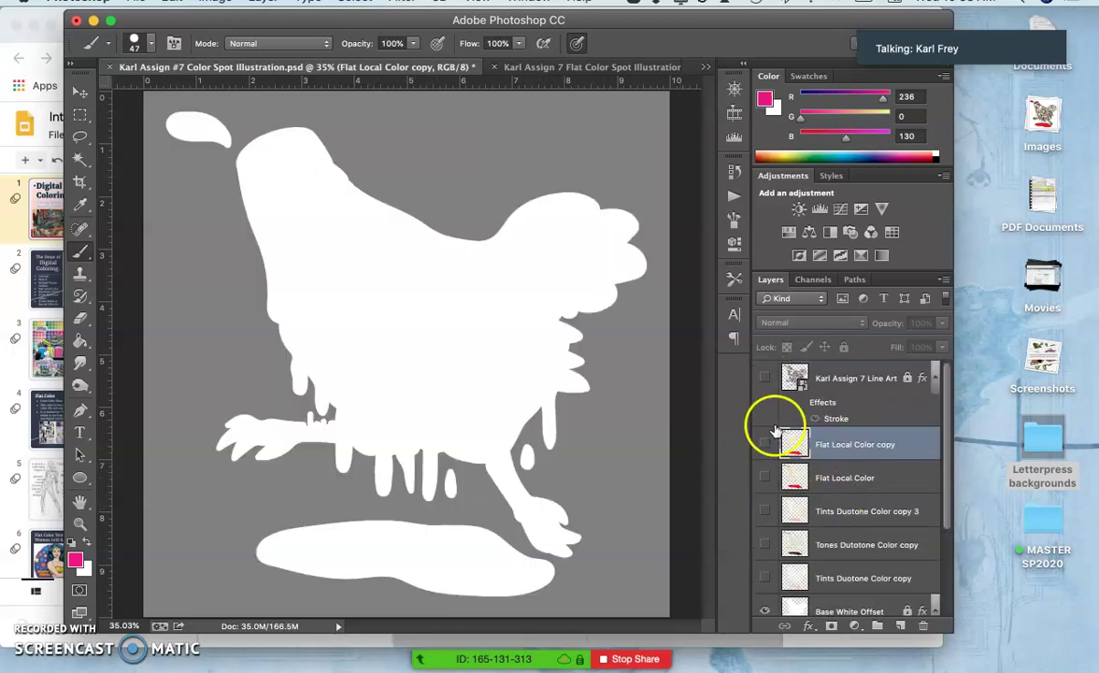
pyautogui.click(764, 379)
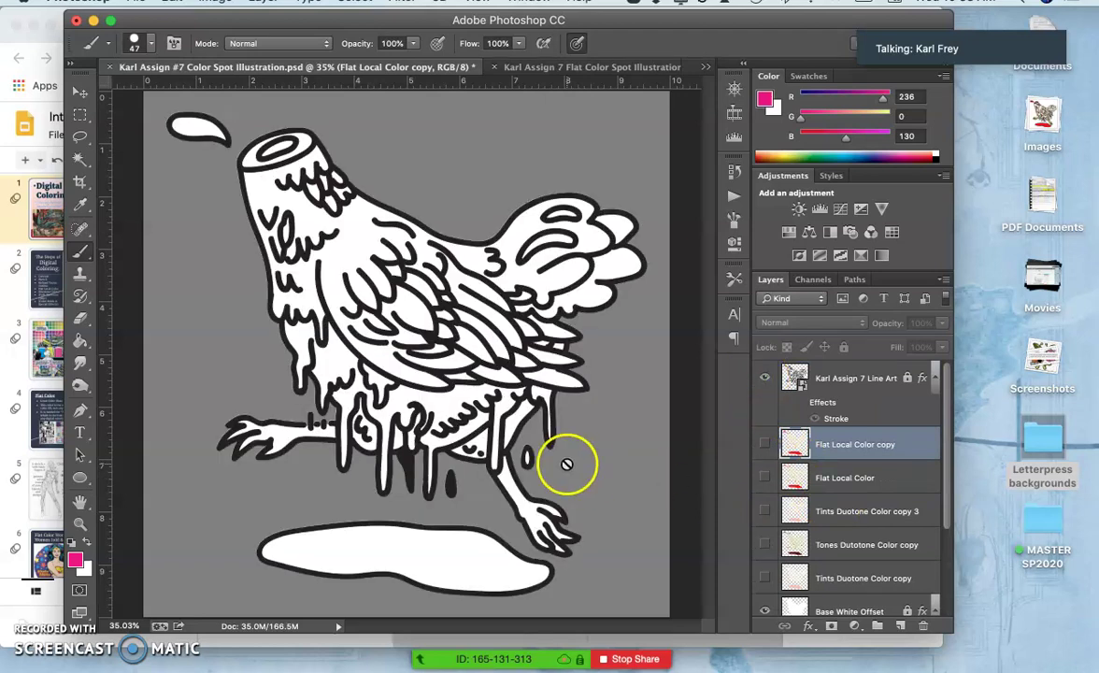
pyautogui.scroll(-4, 790, 510)
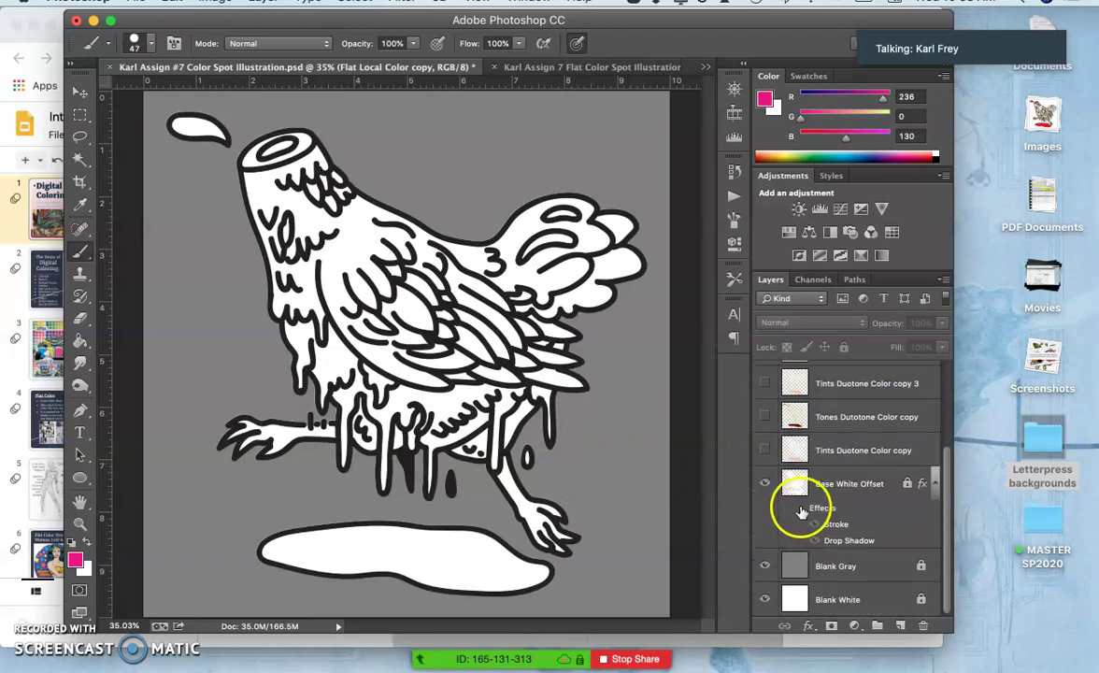
# Turn the white offset outline effects back on and compare the drop shadow and white offset.
pyautogui.click(800, 509)
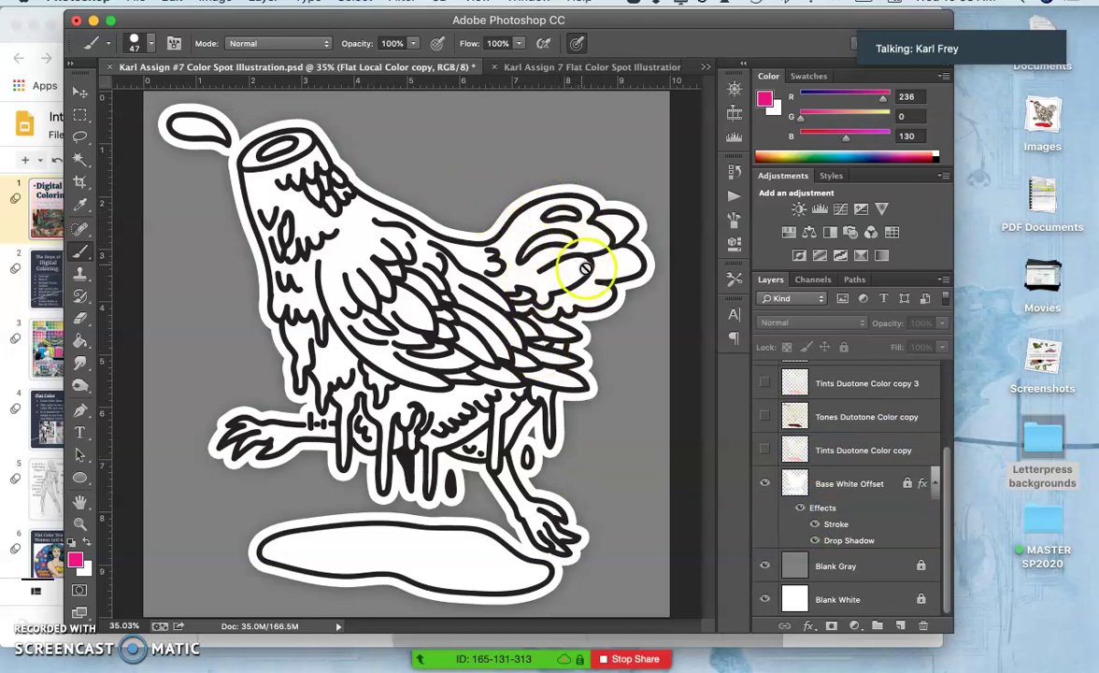
pyautogui.click(810, 541)
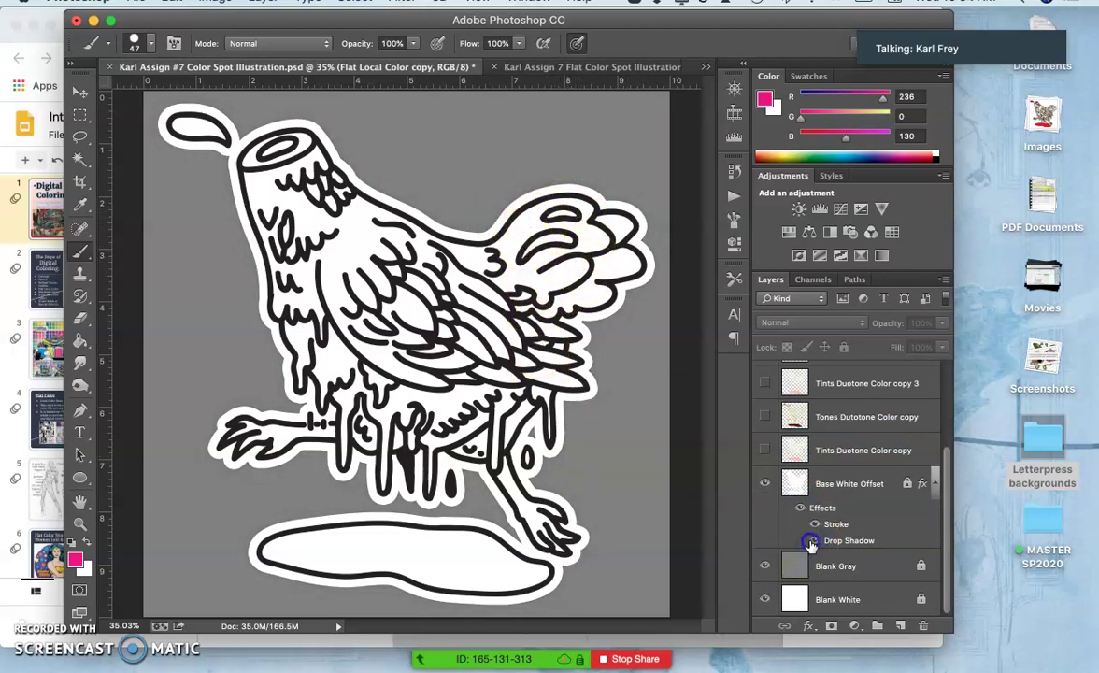
pyautogui.click(812, 541)
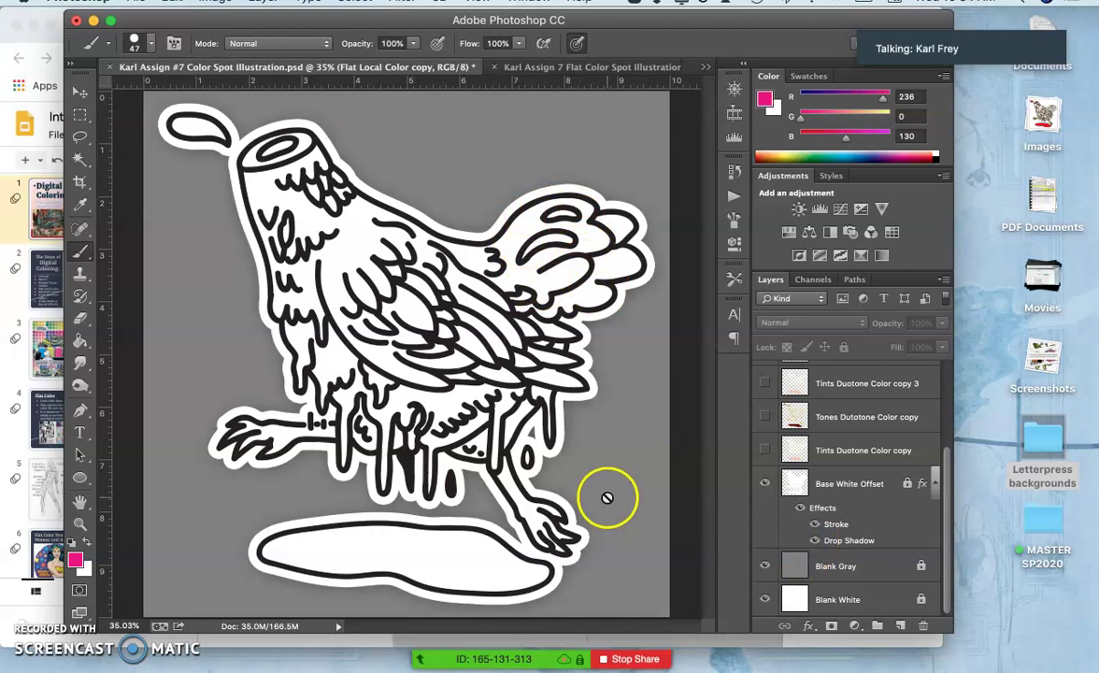
pyautogui.click(766, 484)
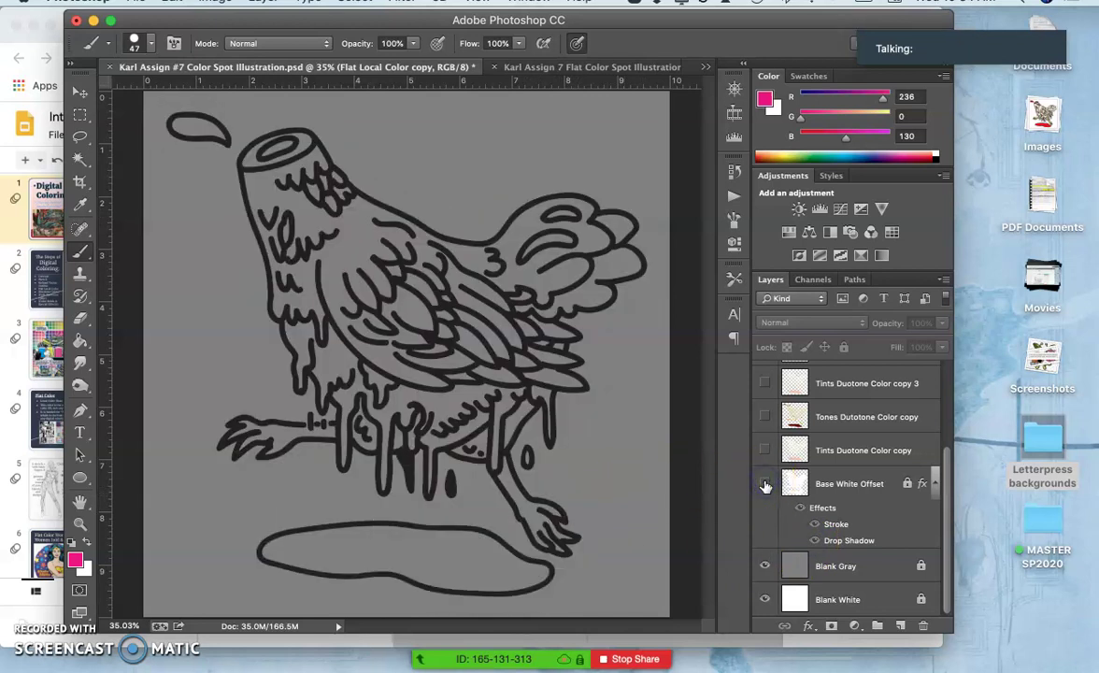
pyautogui.click(766, 484)
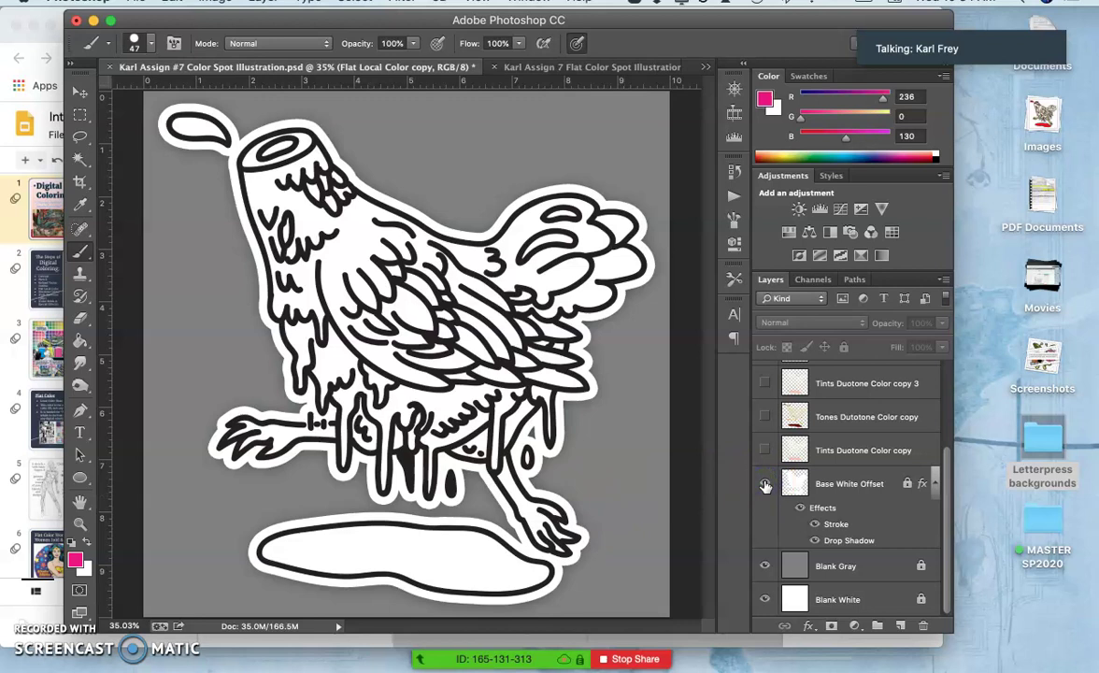
# Hide Base White Offset and Blank Gray, then show the Tints Duotone Color copy layer.
pyautogui.moveTo(766, 482); pyautogui.dragTo(765, 568)
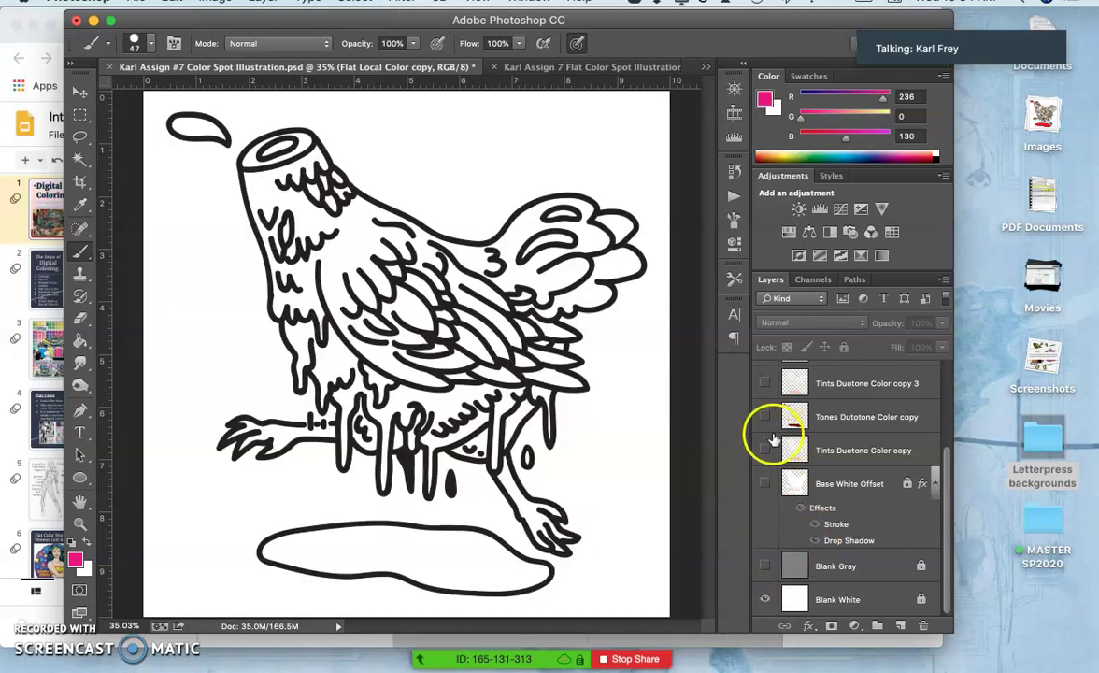
pyautogui.scroll(3, 793, 436)
pyautogui.scroll(-3, 811, 460)
pyautogui.scroll(-1, 811, 460)
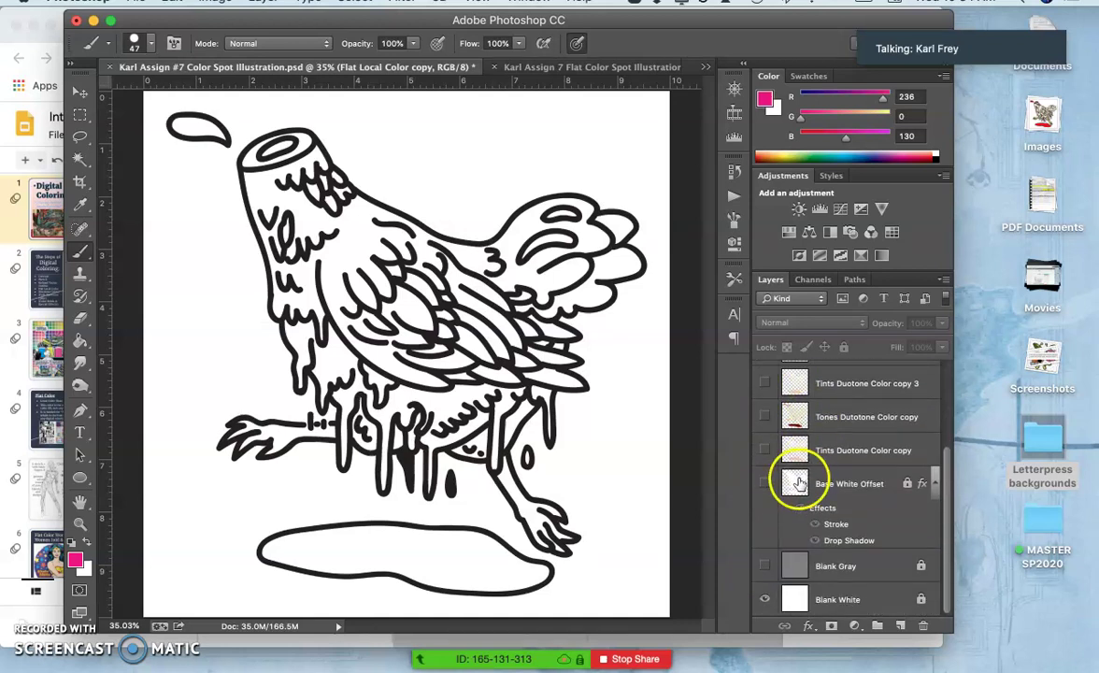
pyautogui.click(765, 450)
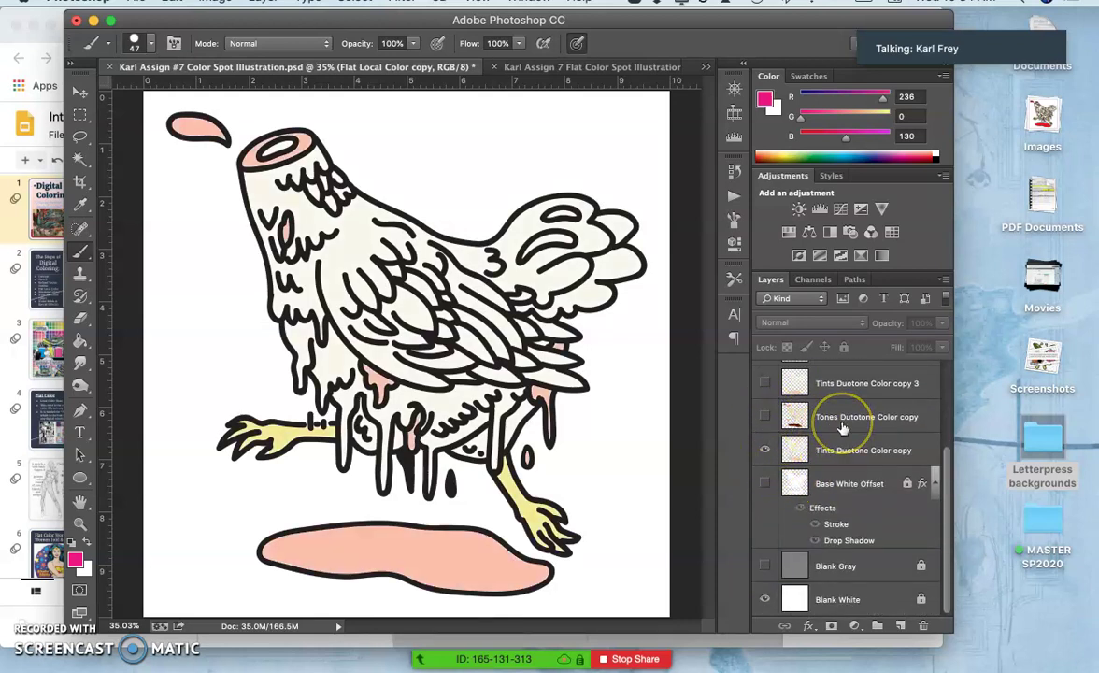
# Turn the Blank Gray backdrop and the Tones Duotone Color copy layer back on.
pyautogui.scroll(3, 842, 428)
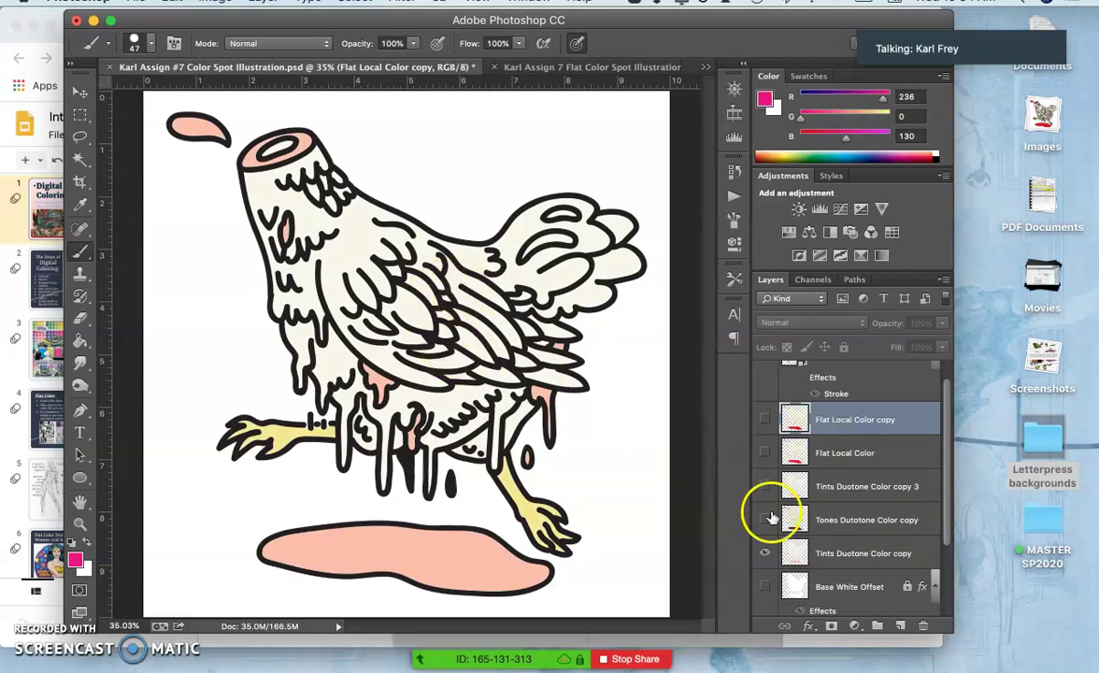
pyautogui.scroll(-3, 768, 523)
pyautogui.click(763, 570)
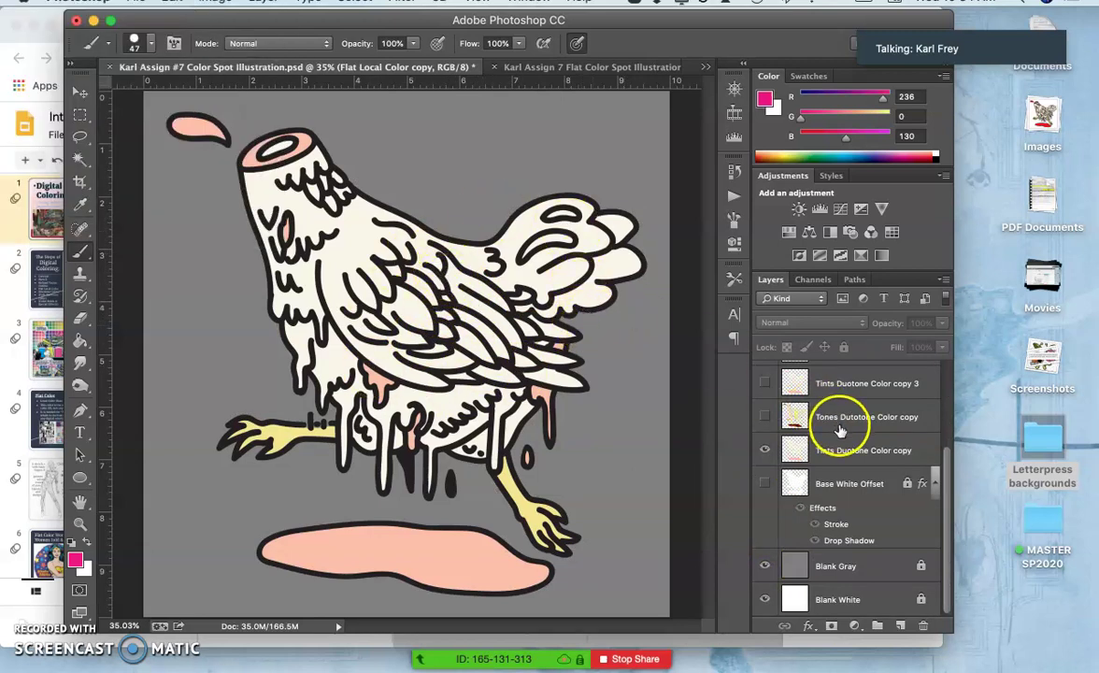
pyautogui.click(766, 417)
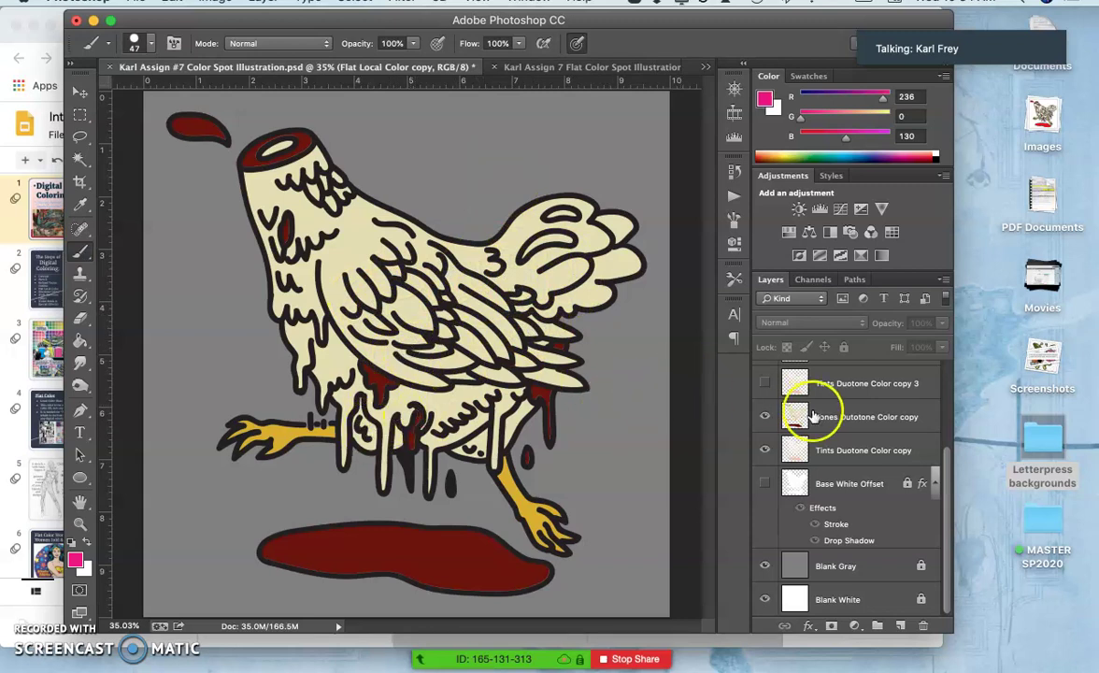
pyautogui.scroll(2, 813, 418)
pyautogui.scroll(1, 813, 418)
# Swap the Flat Local Color copy for Flat Local Color, showing Tones and Tints Duotone Color copy 3.
pyautogui.click(765, 412)
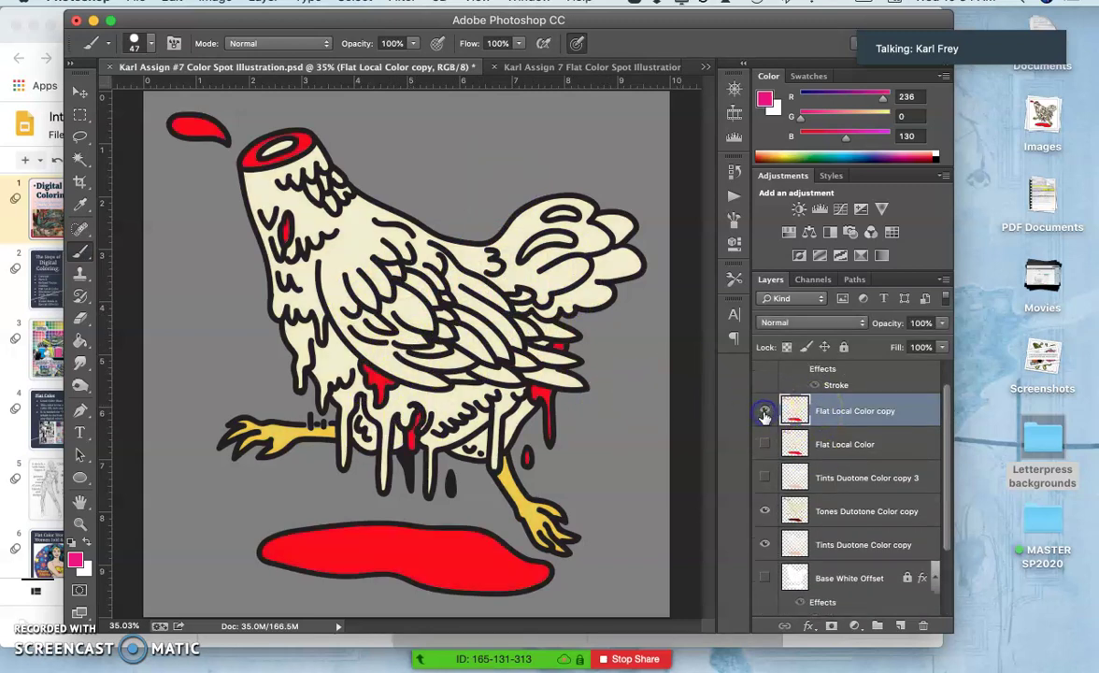
pyautogui.click(765, 412)
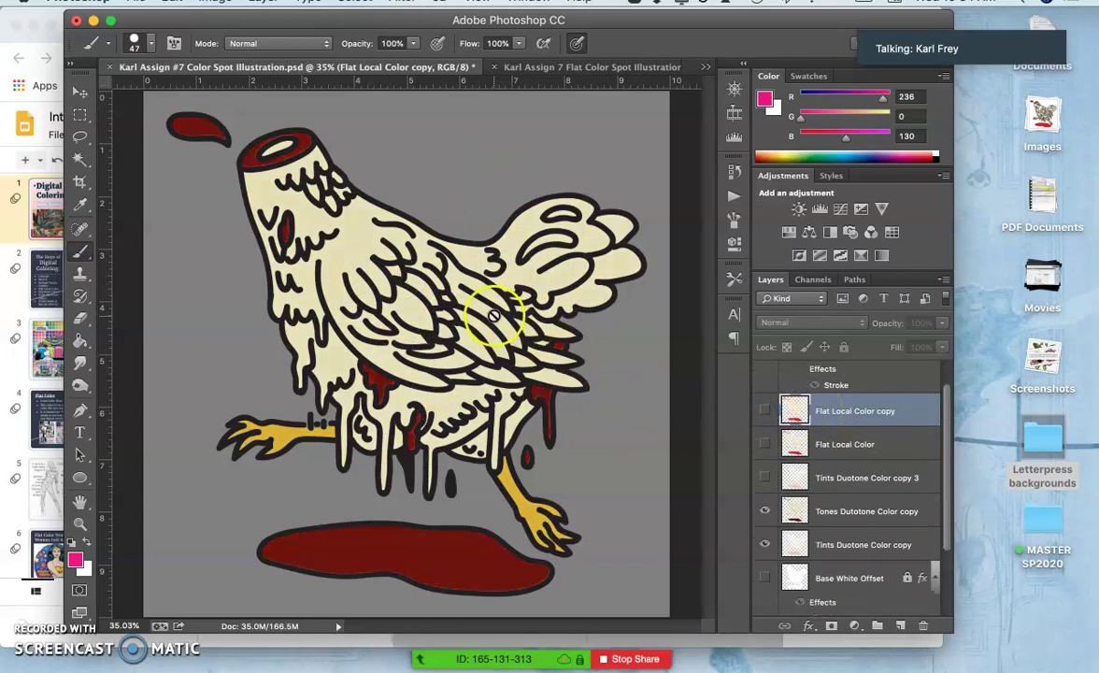
pyautogui.click(764, 411)
pyautogui.click(767, 512)
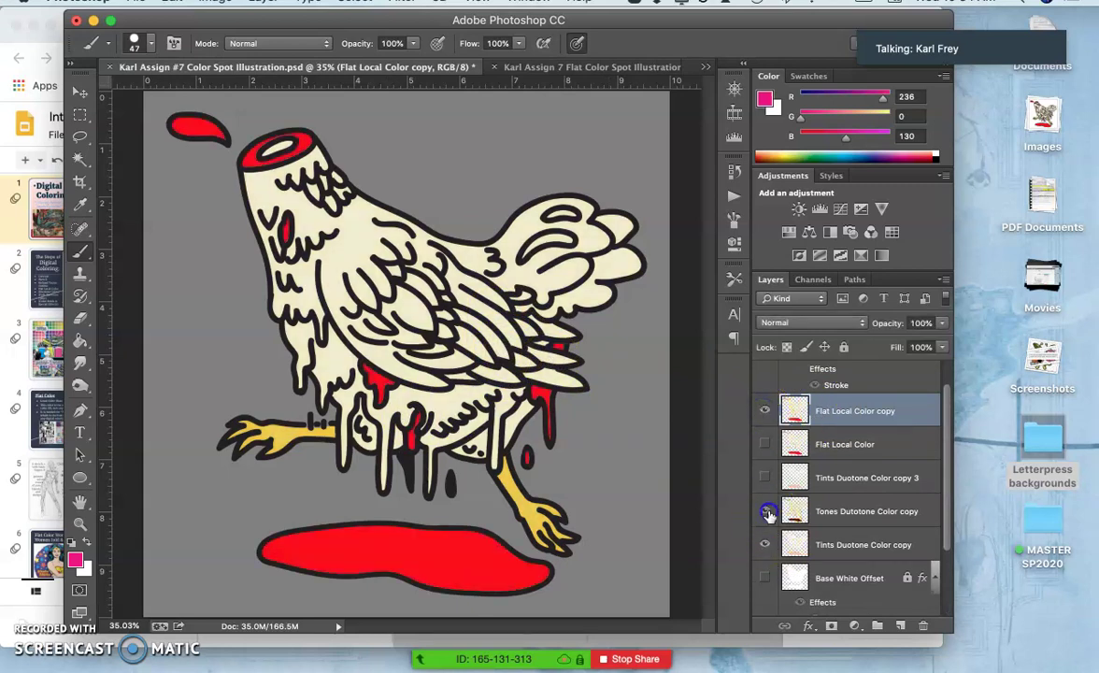
pyautogui.click(765, 411)
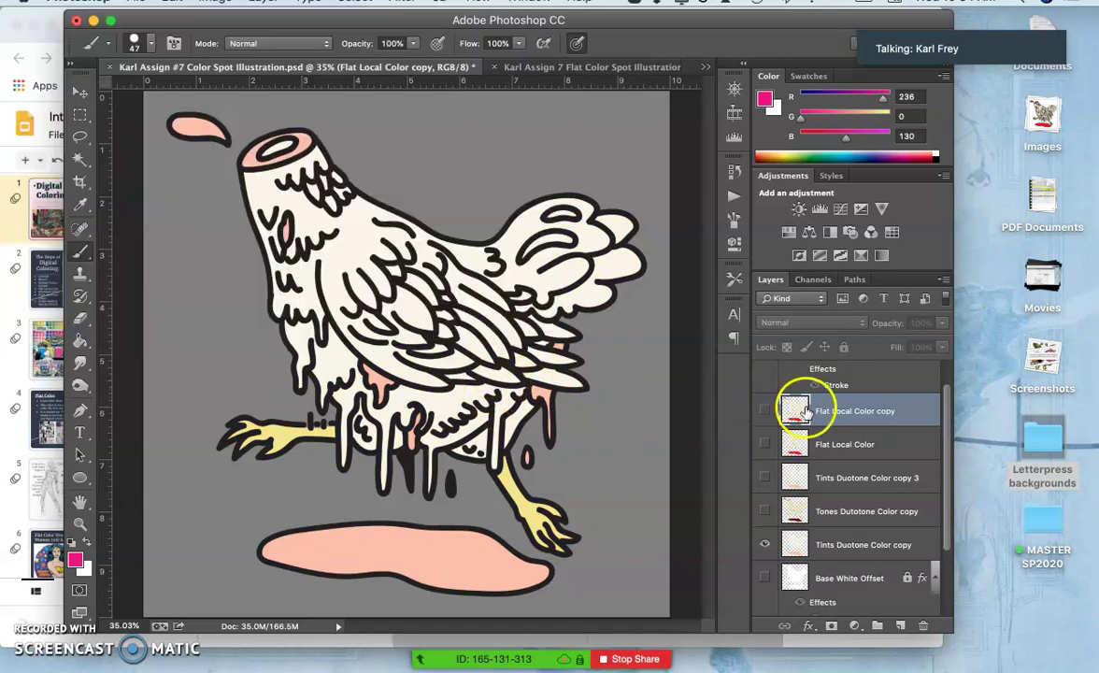
pyautogui.click(765, 411)
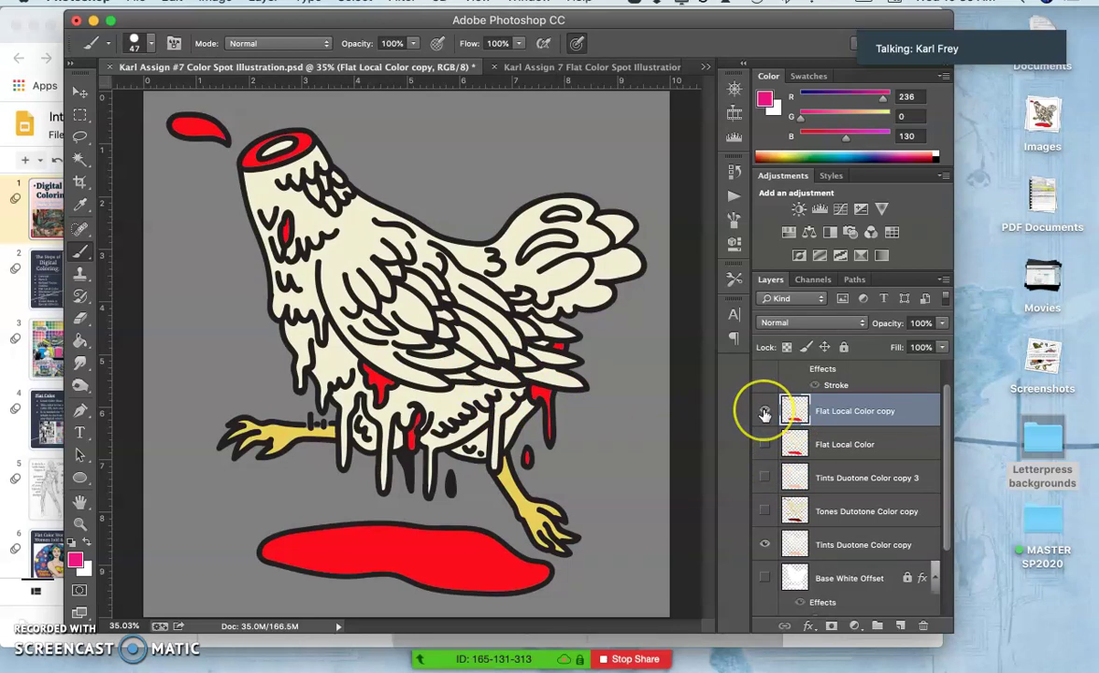
pyautogui.click(765, 412)
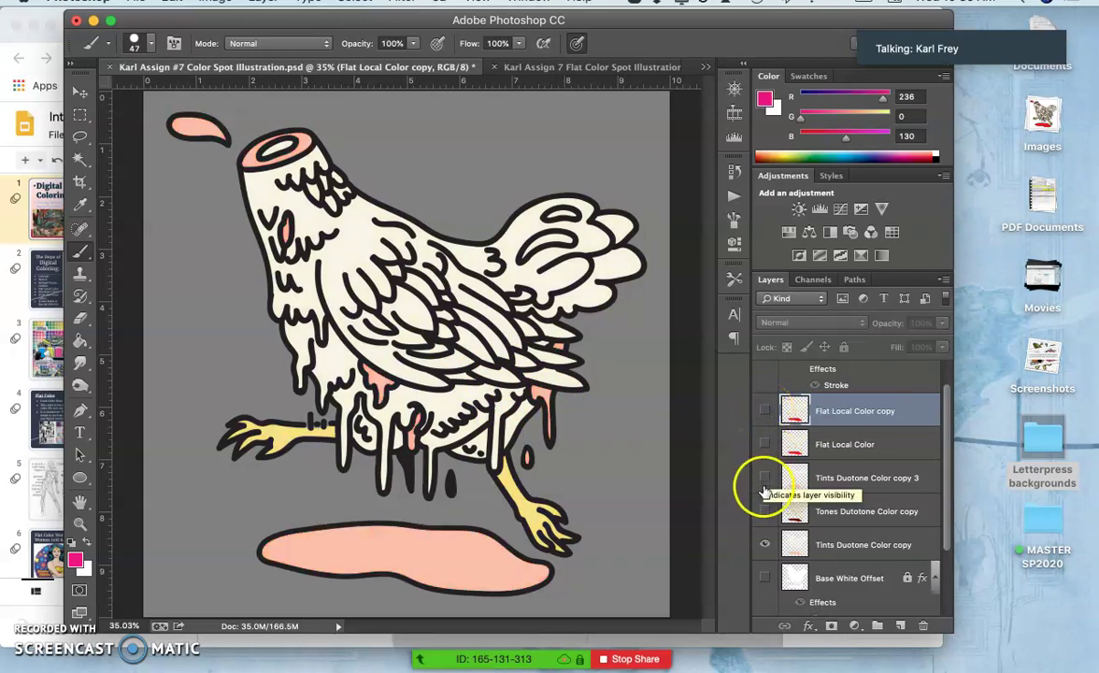
pyautogui.click(765, 442)
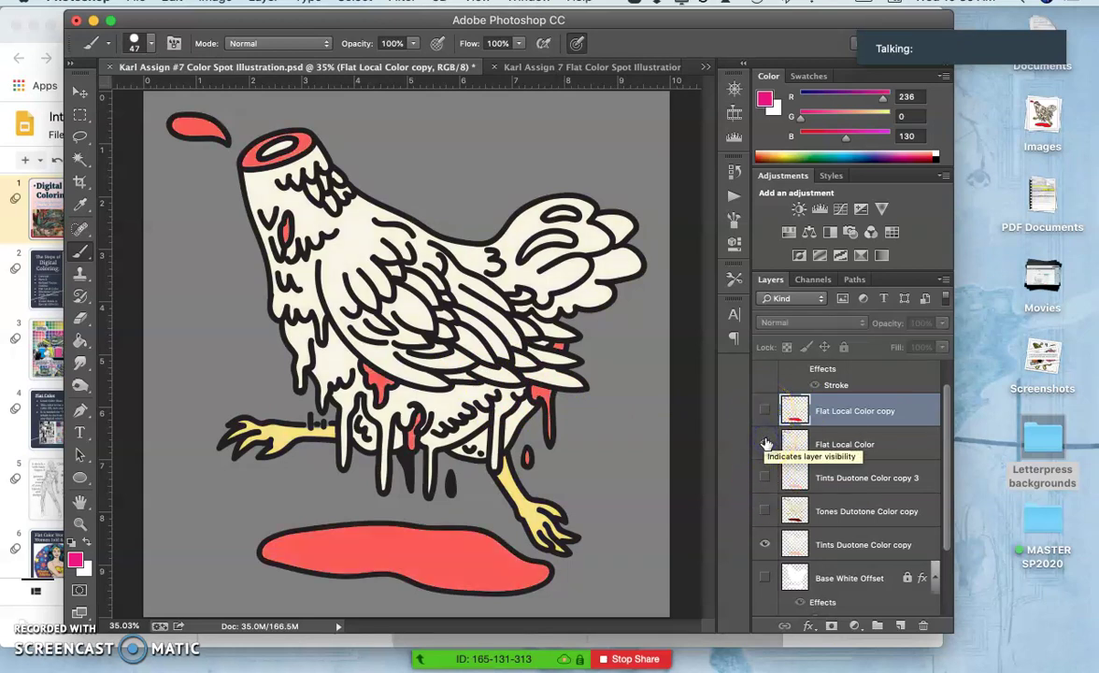
pyautogui.click(766, 497)
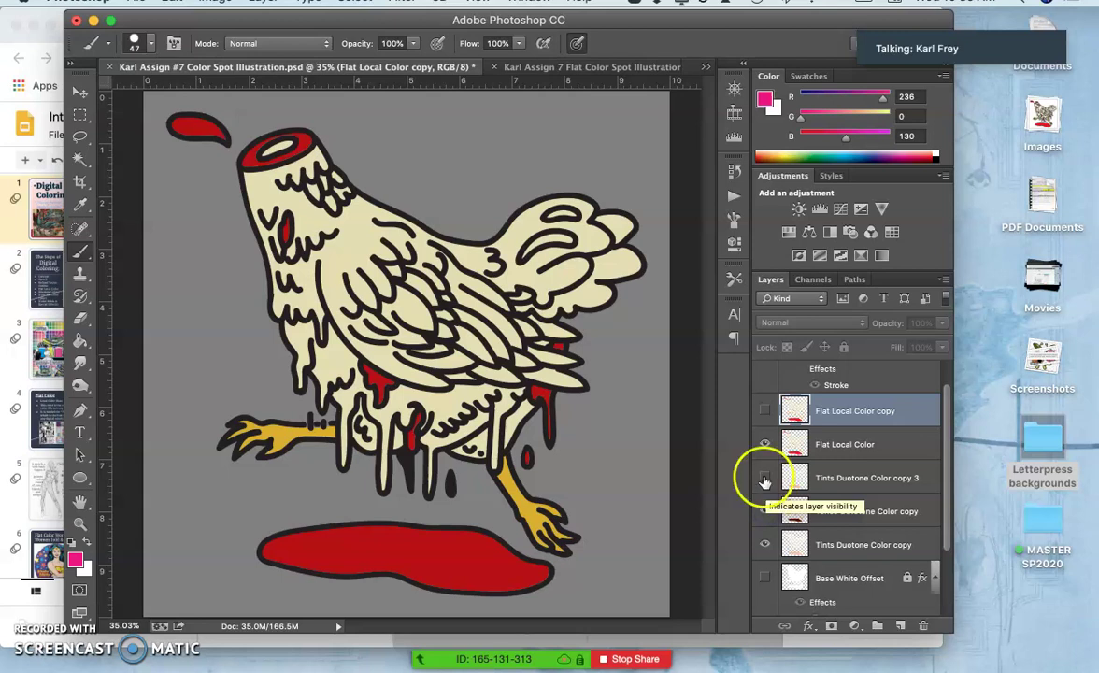
pyautogui.click(765, 478)
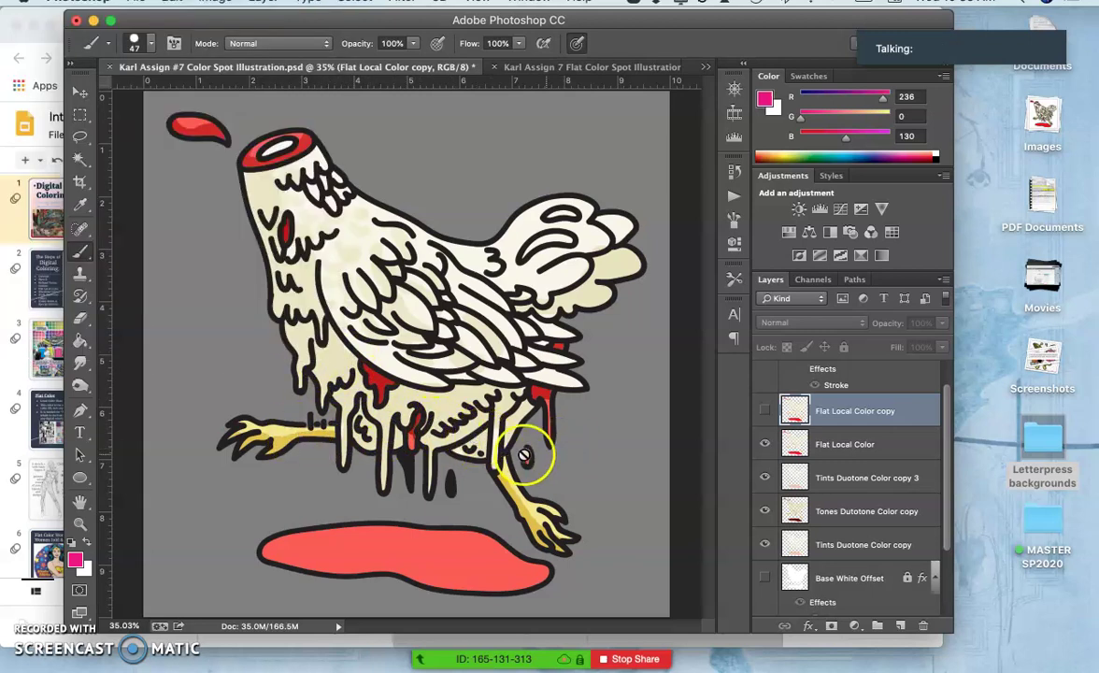
pyautogui.press('super+plus')
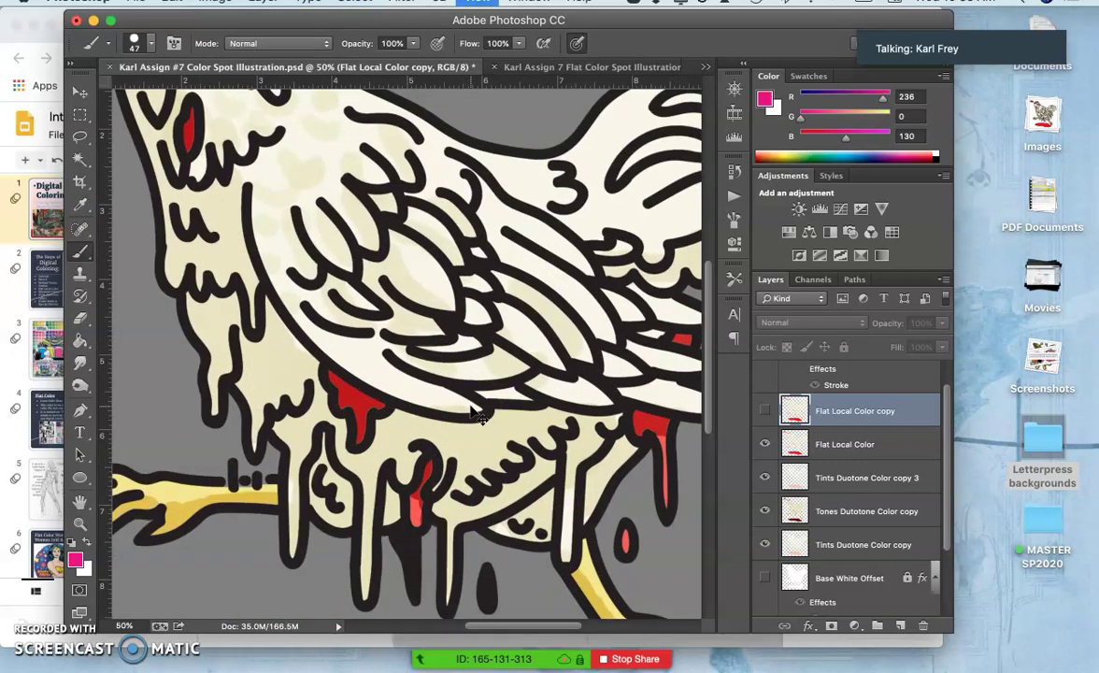
pyautogui.press('super+plus')
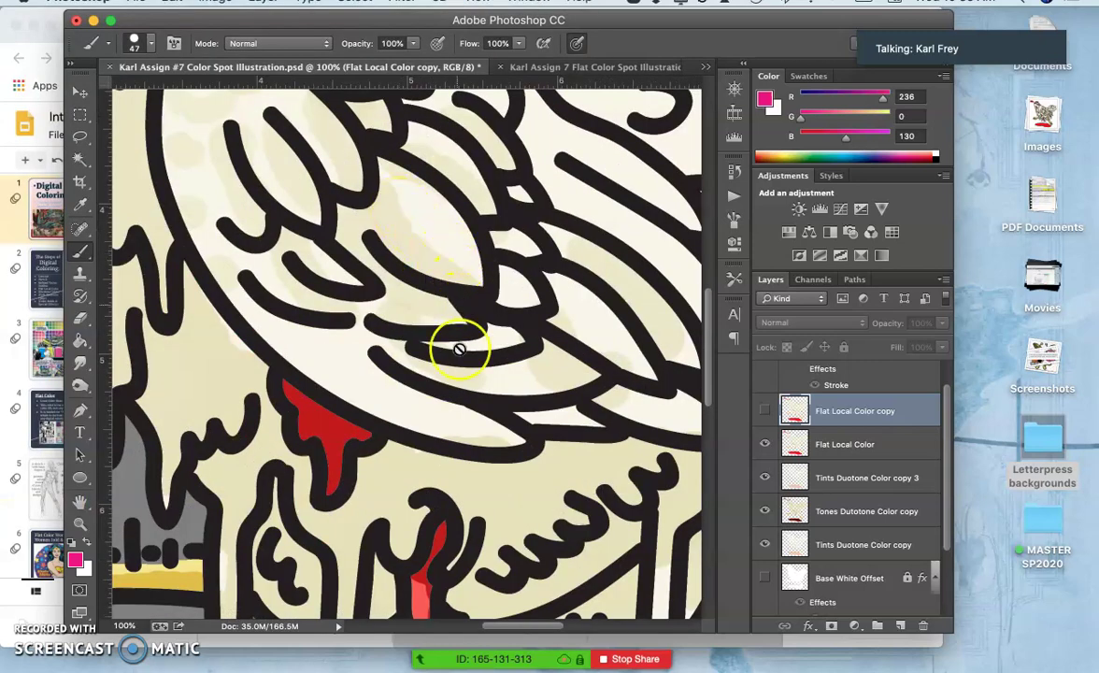
pyautogui.scroll(5, 456, 359)
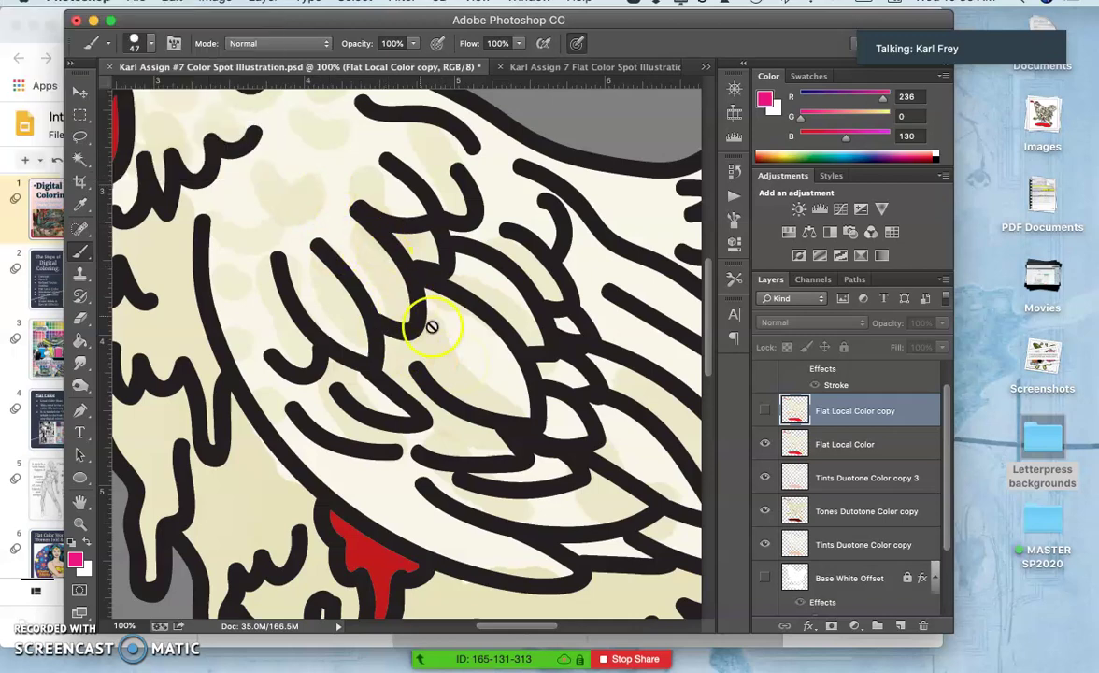
pyautogui.scroll(2, 439, 411)
pyautogui.hscroll(-5, 428, 418)
pyautogui.scroll(3, 428, 419)
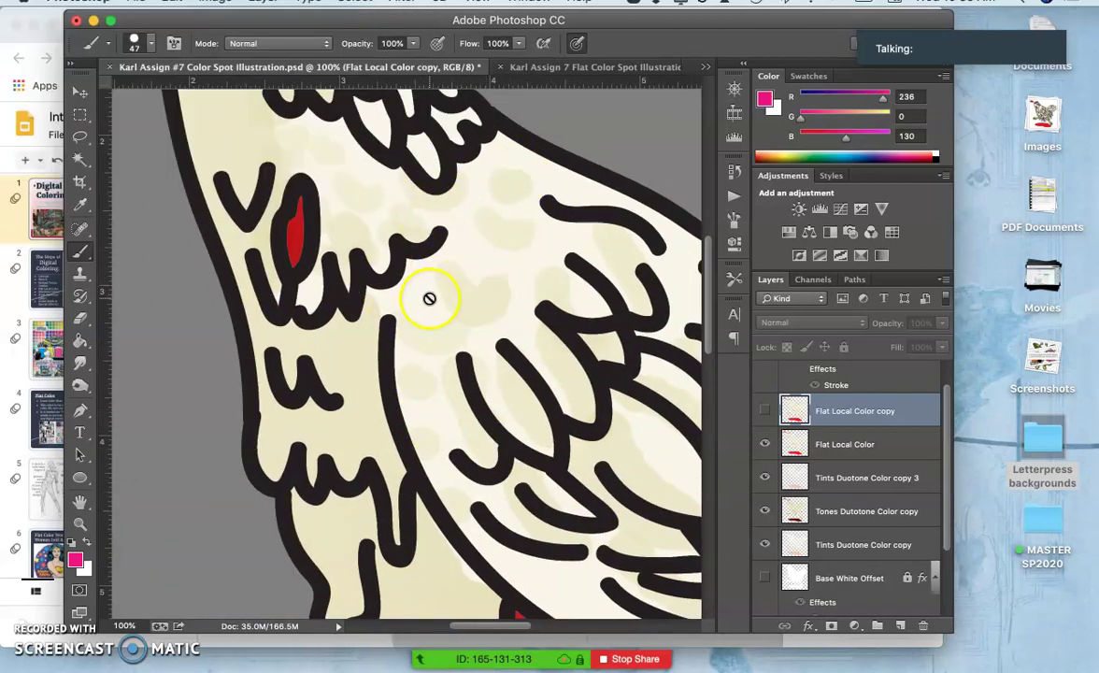
pyautogui.scroll(-4, 429, 291)
pyautogui.hscroll(4, 429, 292)
pyautogui.scroll(-5, 494, 341)
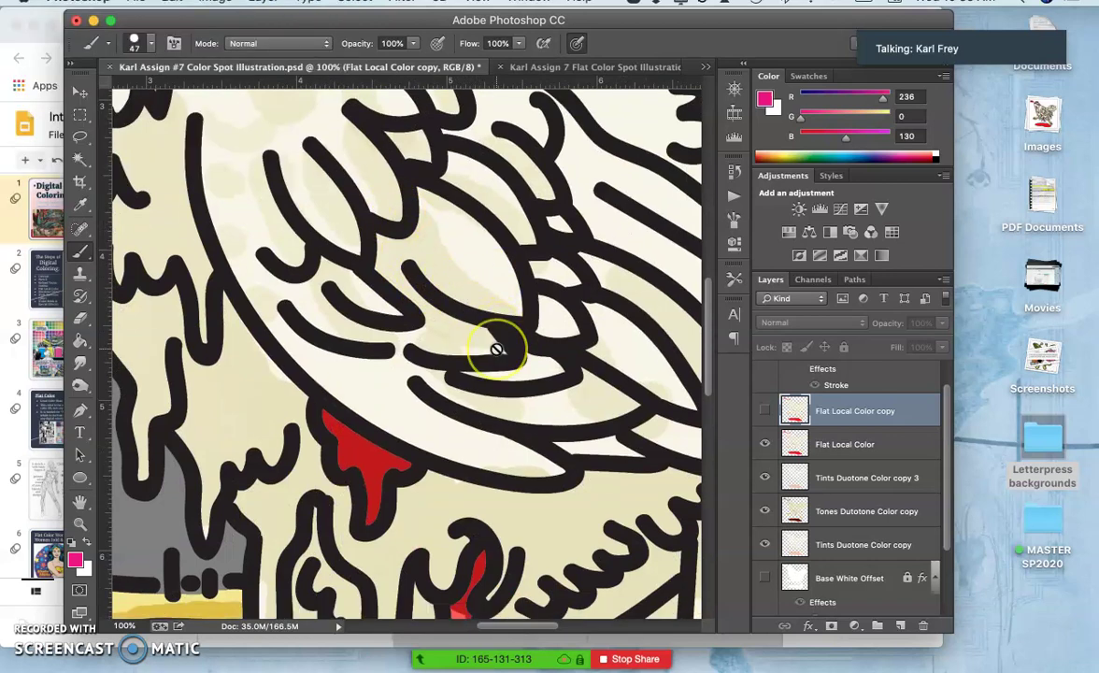
pyautogui.hscroll(2, 498, 349)
pyautogui.scroll(-6, 527, 402)
pyautogui.hscroll(-1, 520, 406)
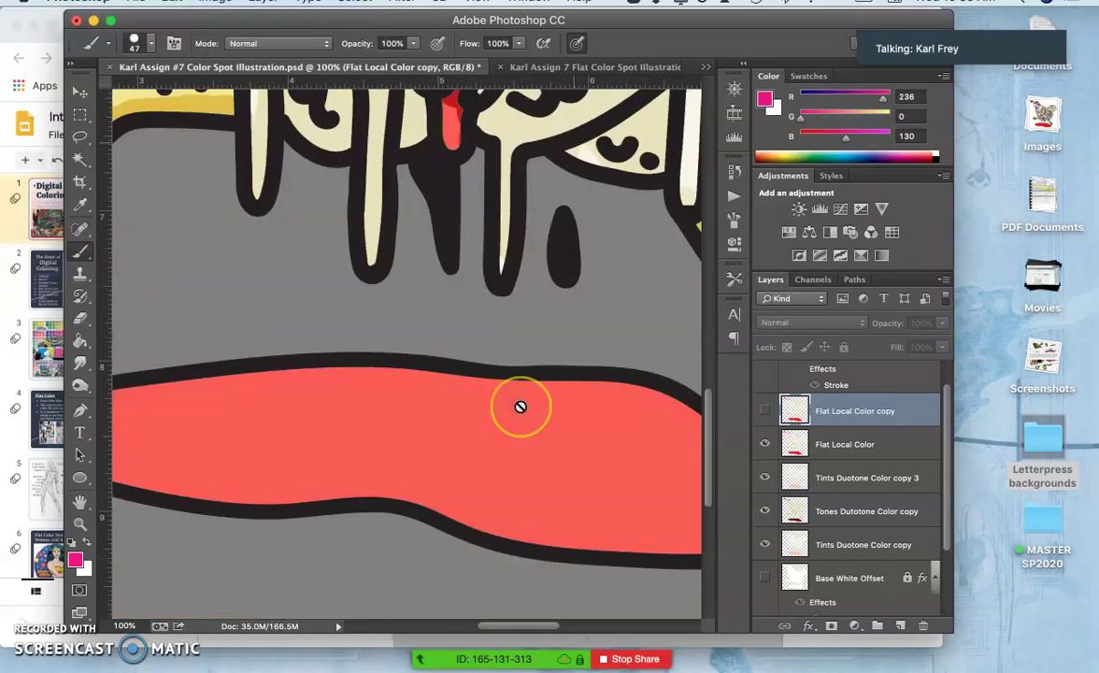
pyautogui.press('super+minus')
pyautogui.click(485, 335)
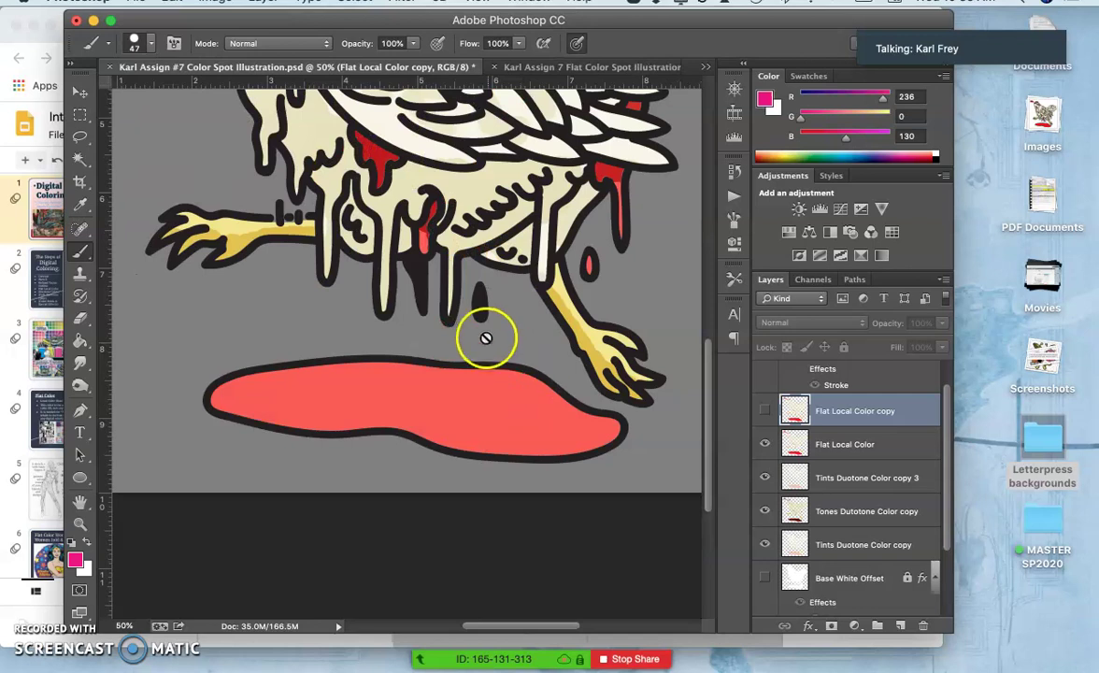
pyautogui.scroll(2, 485, 336)
pyautogui.scroll(2, 485, 336)
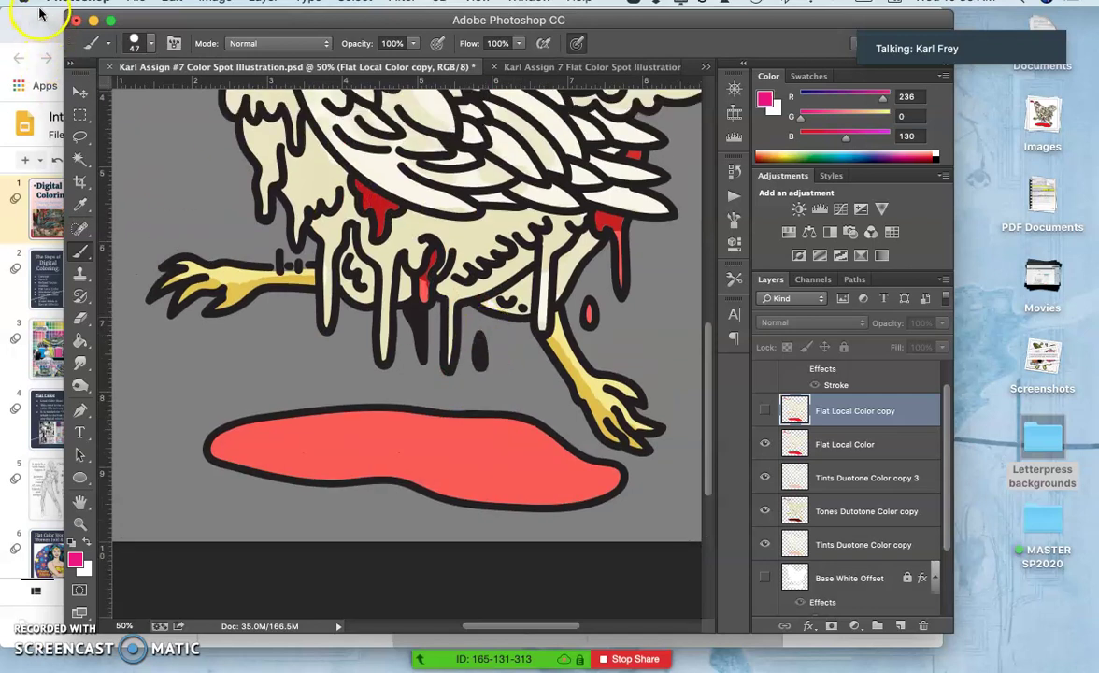
# In the coloring lesson deck, scroll the thumbnails and view the soft-edge duotone slide 12.
pyautogui.click(216, 294)
pyautogui.scroll(-5, 83, 421)
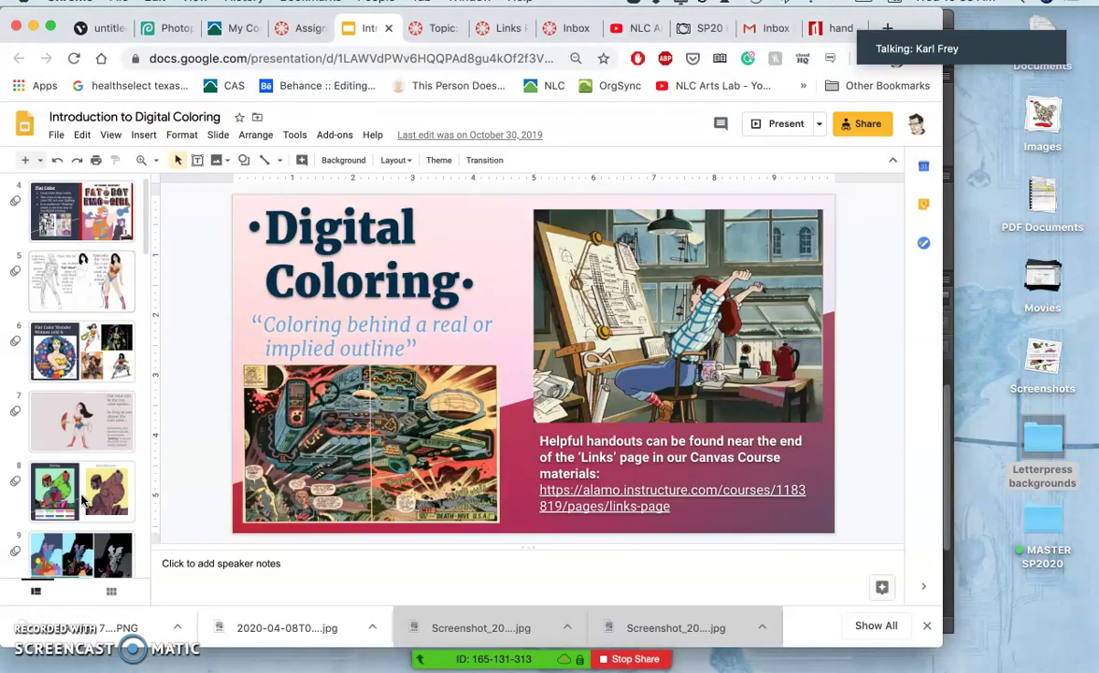
pyautogui.scroll(-3, 103, 393)
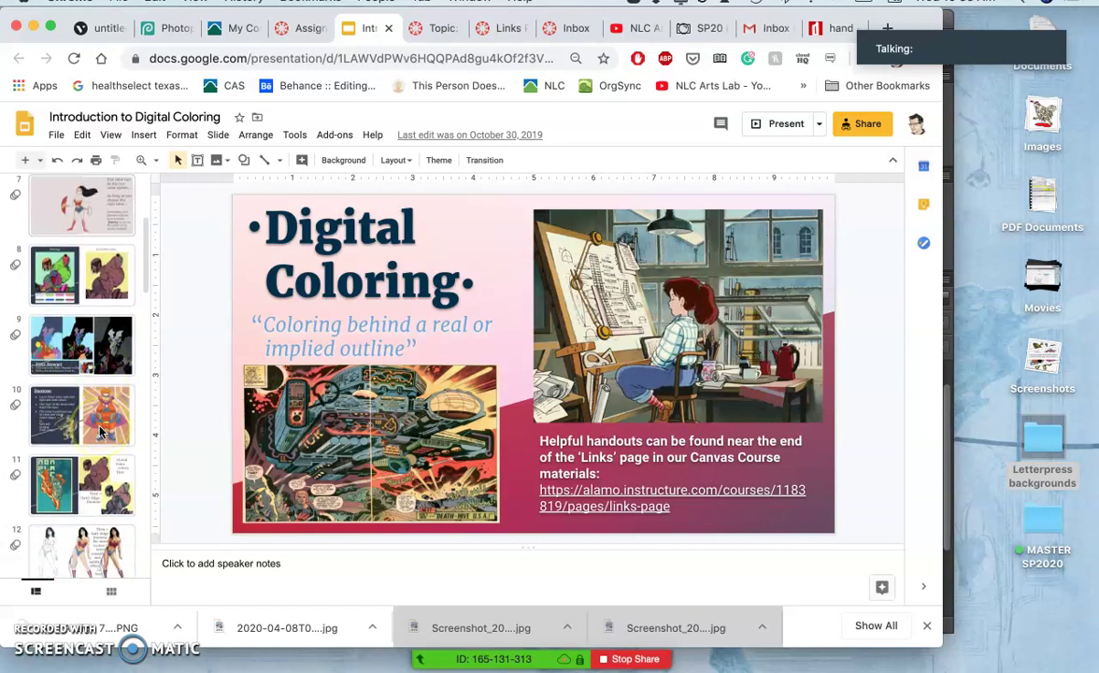
pyautogui.scroll(-2, 103, 432)
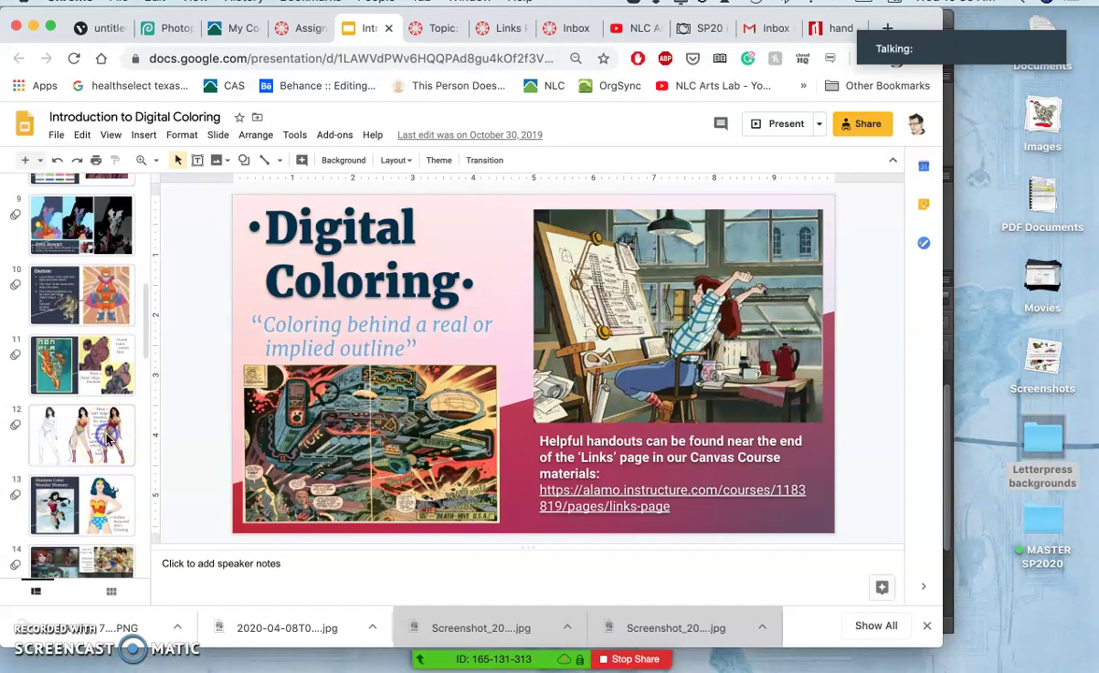
pyautogui.click(107, 437)
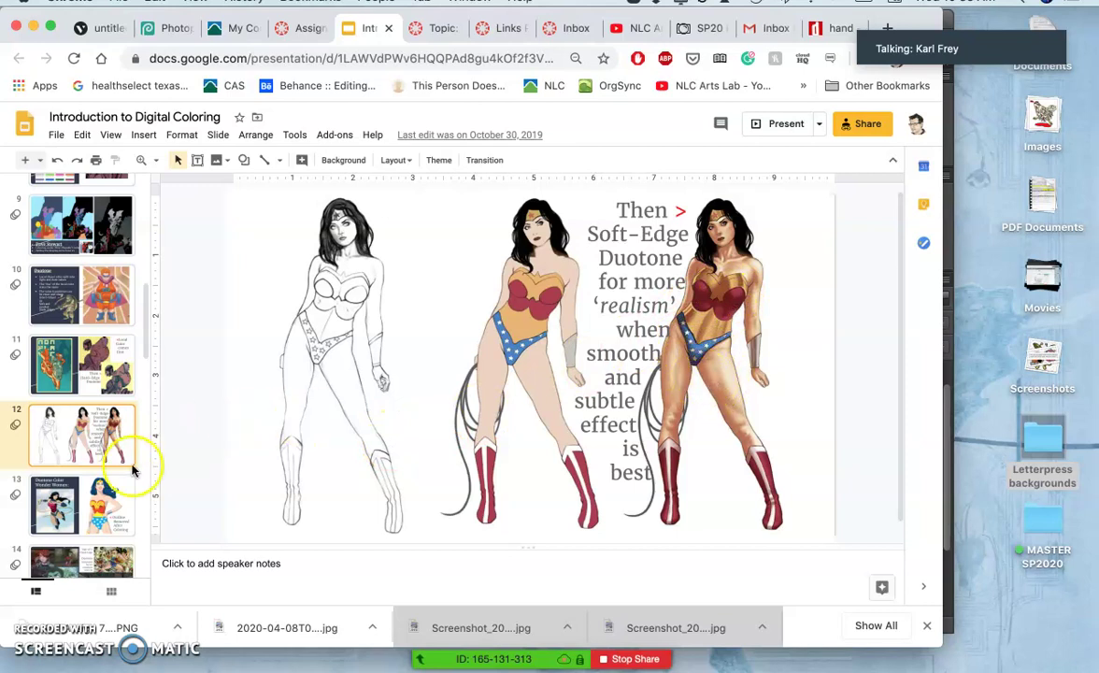
# View the Duotone explanation on slide 10, then return to Photoshop.
pyautogui.scroll(-3, 108, 486)
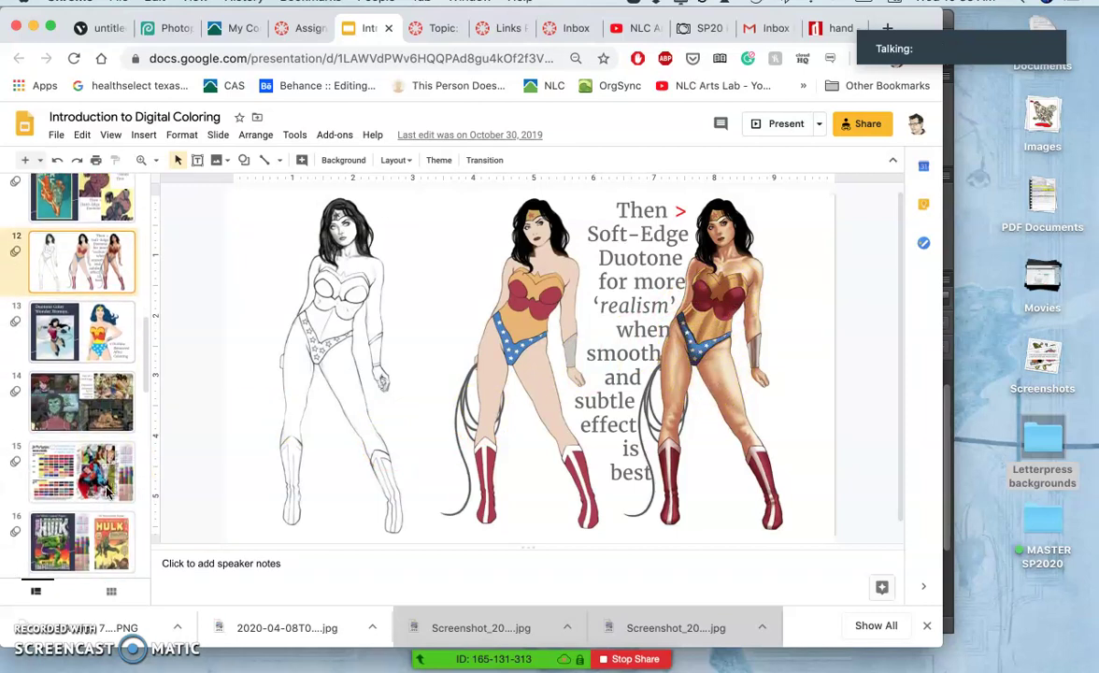
pyautogui.scroll(2, 108, 493)
pyautogui.scroll(2, 107, 492)
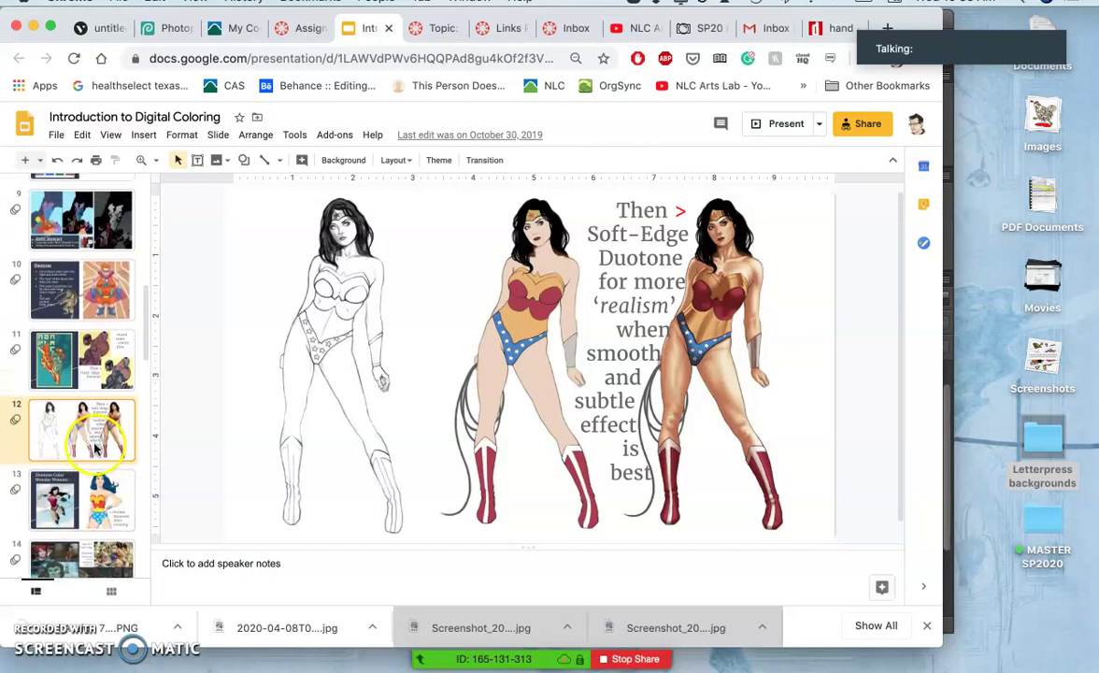
pyautogui.click(111, 285)
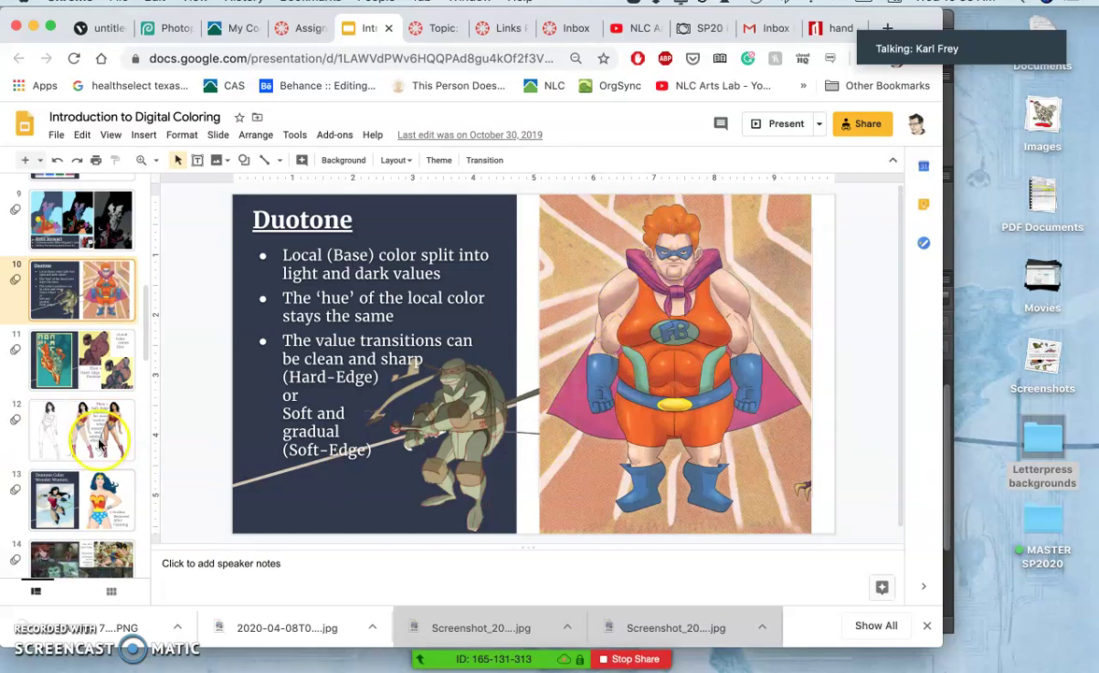
pyautogui.click(949, 252)
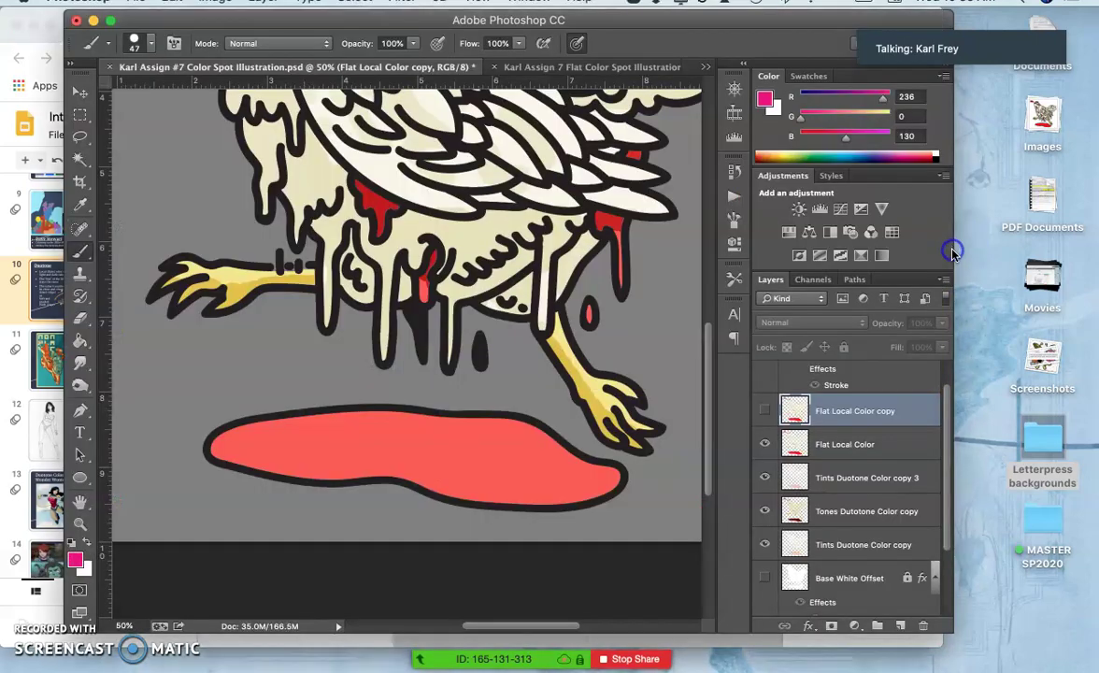
pyautogui.click(766, 411)
pyautogui.click(765, 412)
pyautogui.scroll(5, 633, 393)
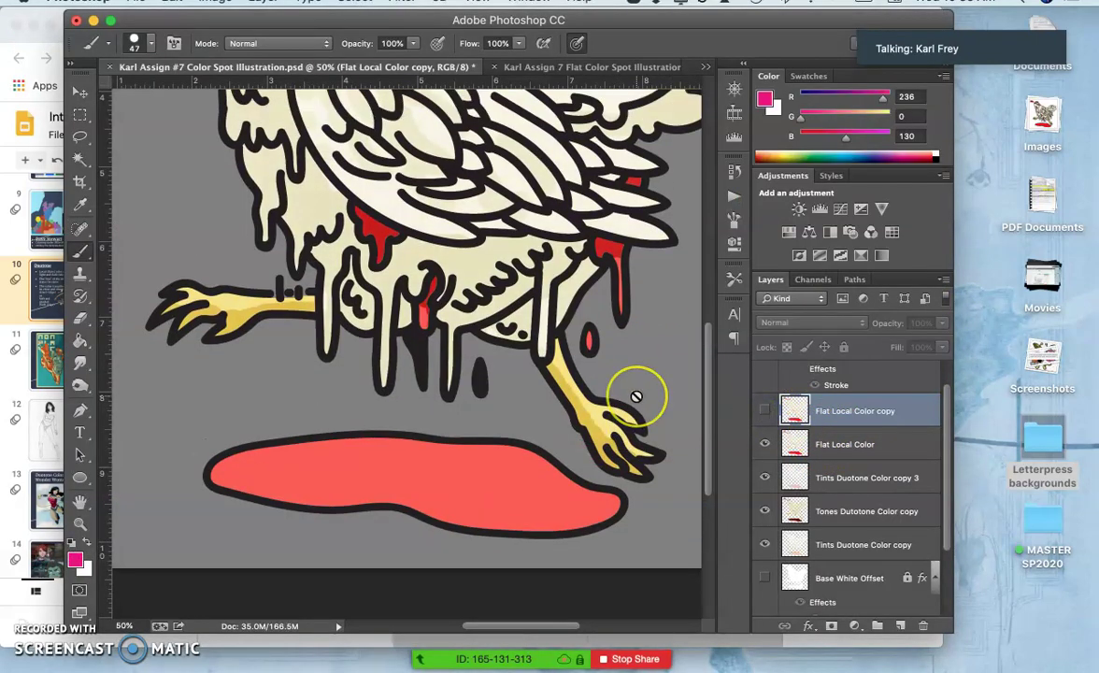
pyautogui.click(766, 411)
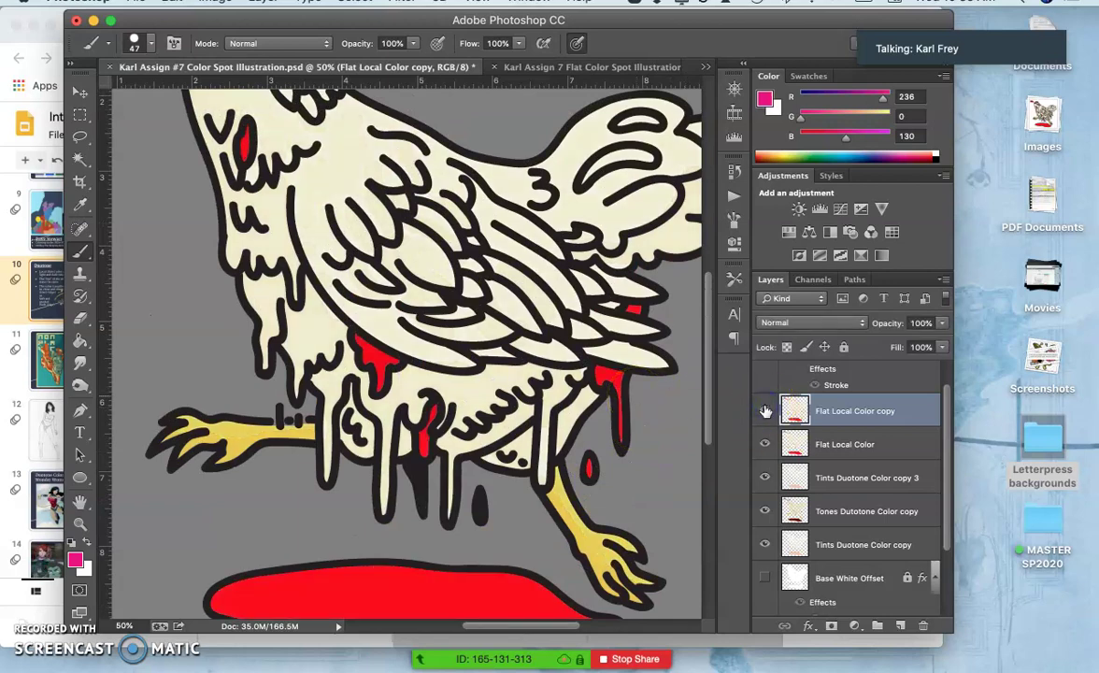
pyautogui.click(765, 411)
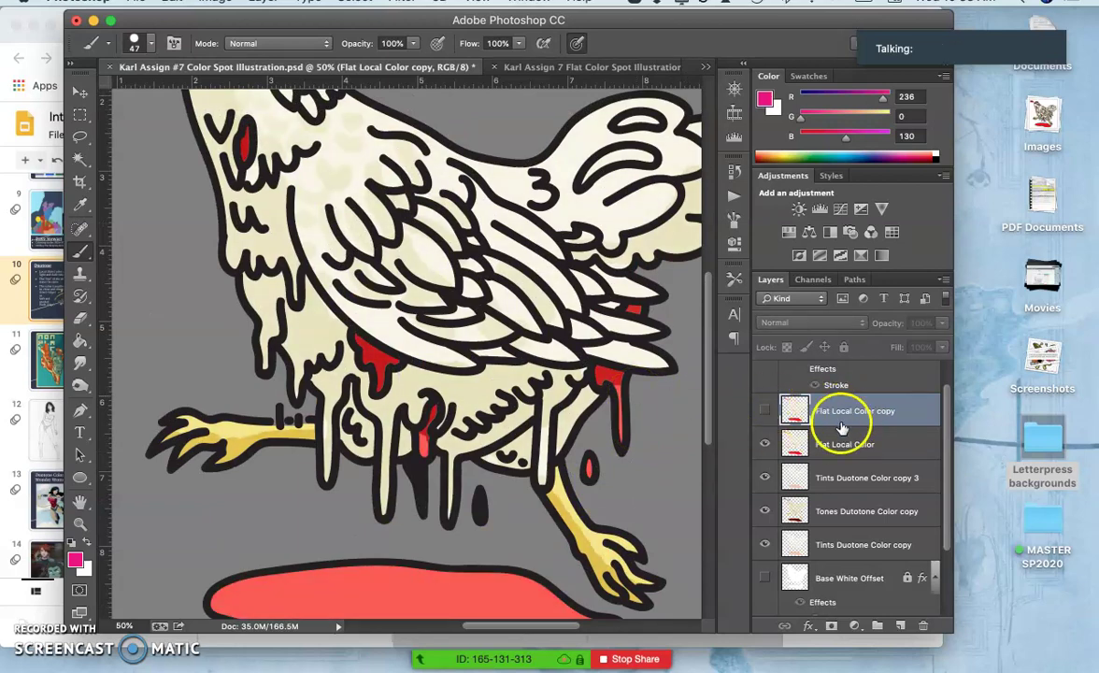
pyautogui.click(839, 447)
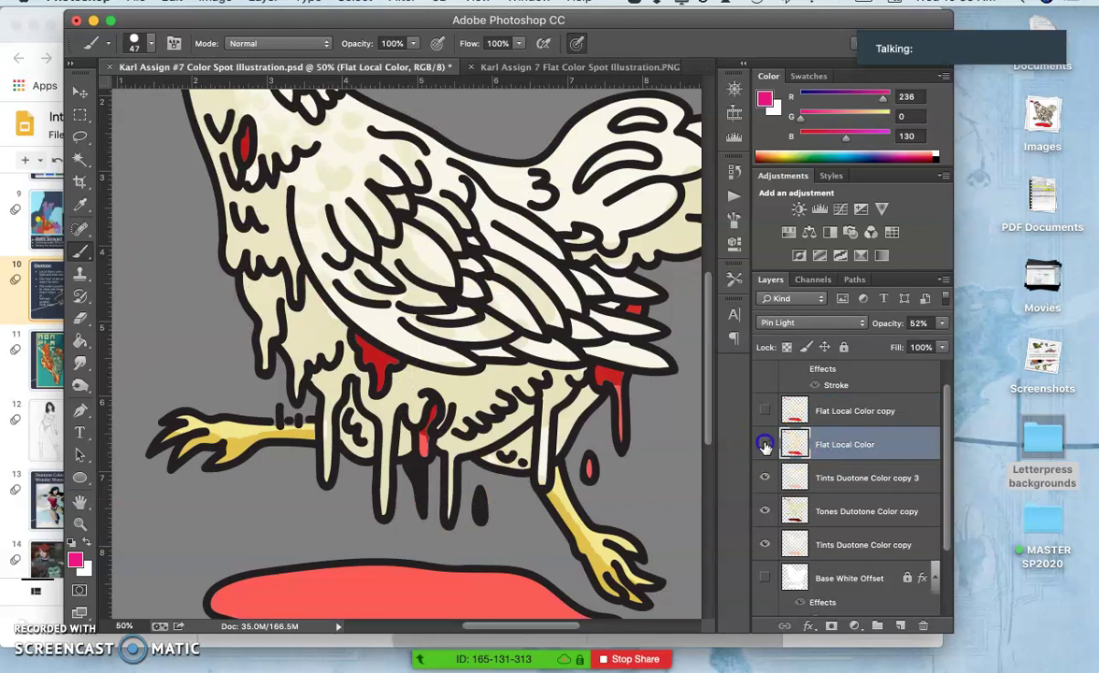
pyautogui.click(764, 445)
pyautogui.click(765, 445)
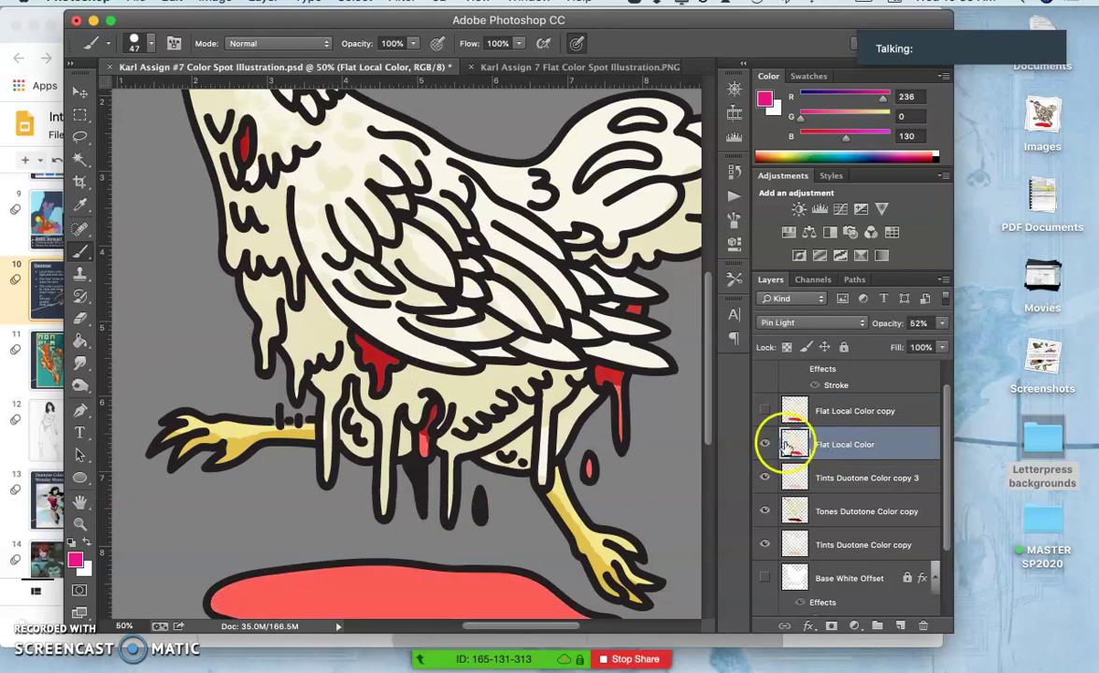
pyautogui.click(765, 478)
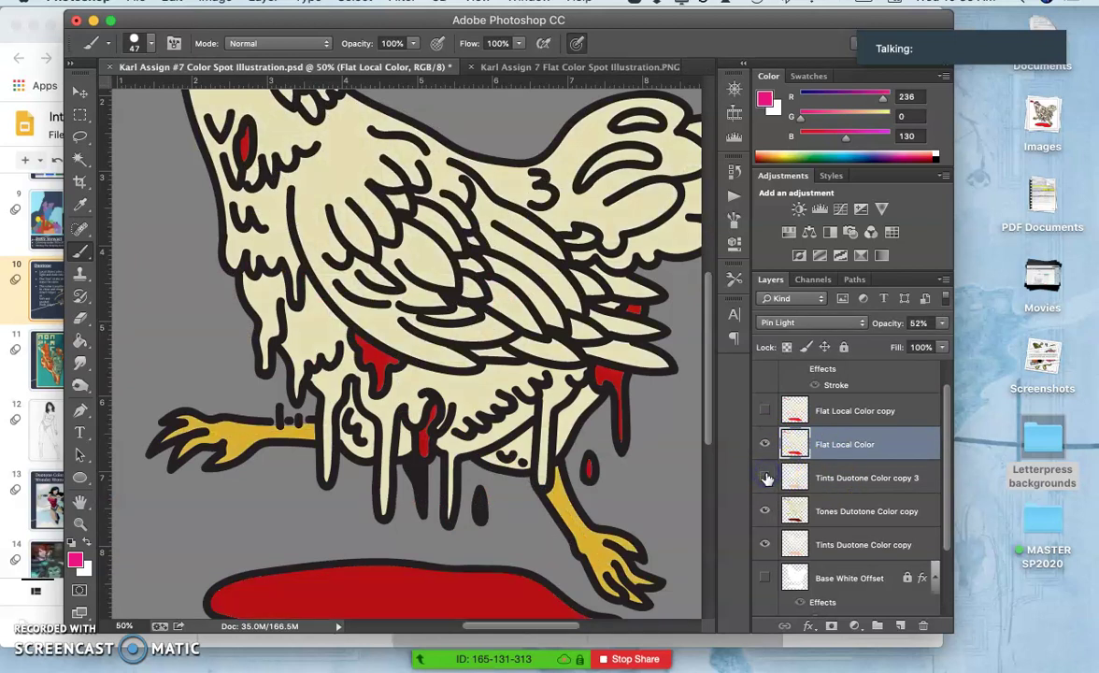
pyautogui.click(765, 478)
pyautogui.click(766, 445)
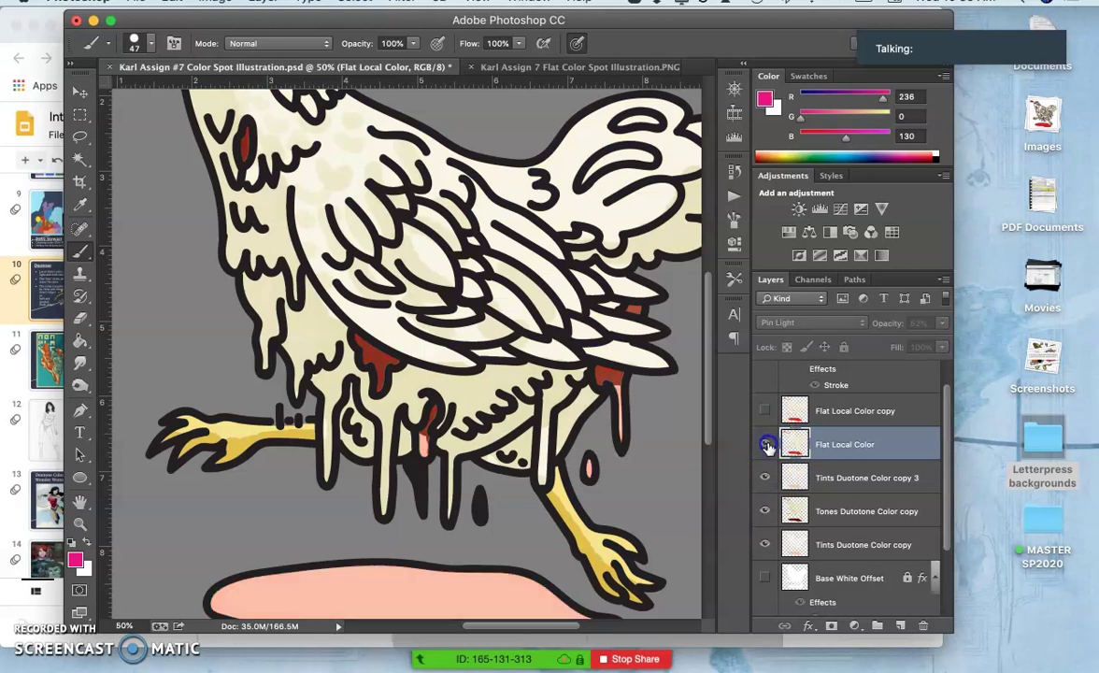
pyautogui.click(765, 445)
pyautogui.scroll(2, 785, 440)
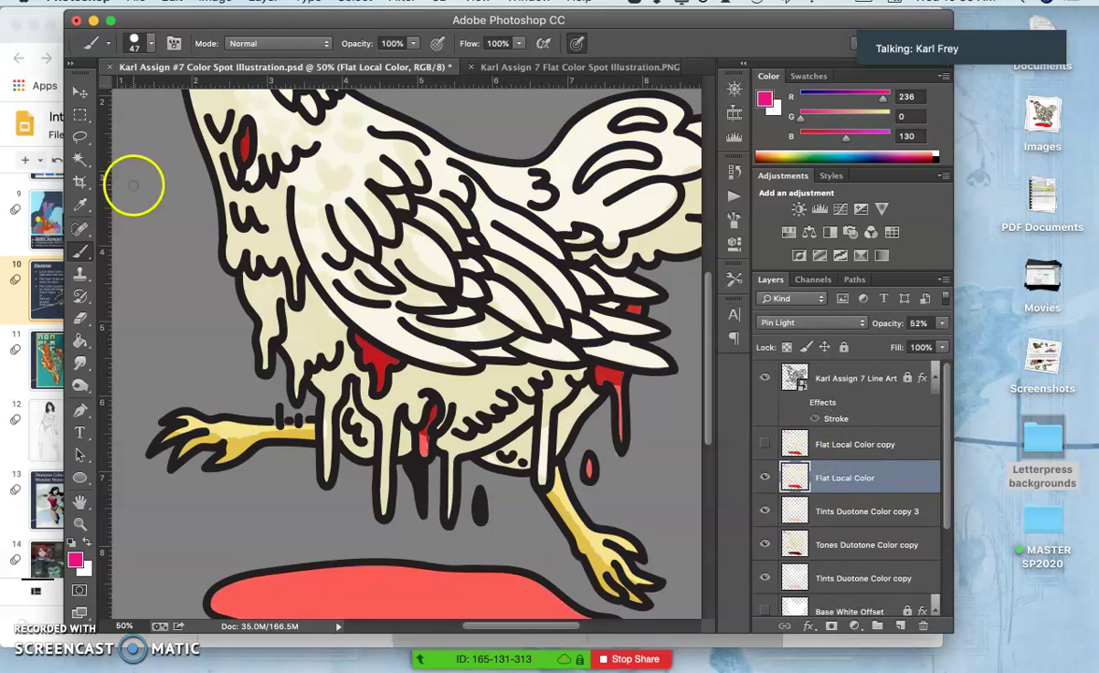
# Give the Eraser a soft round tip with 0% hardness and a 171 px size.
pyautogui.click(79, 316)
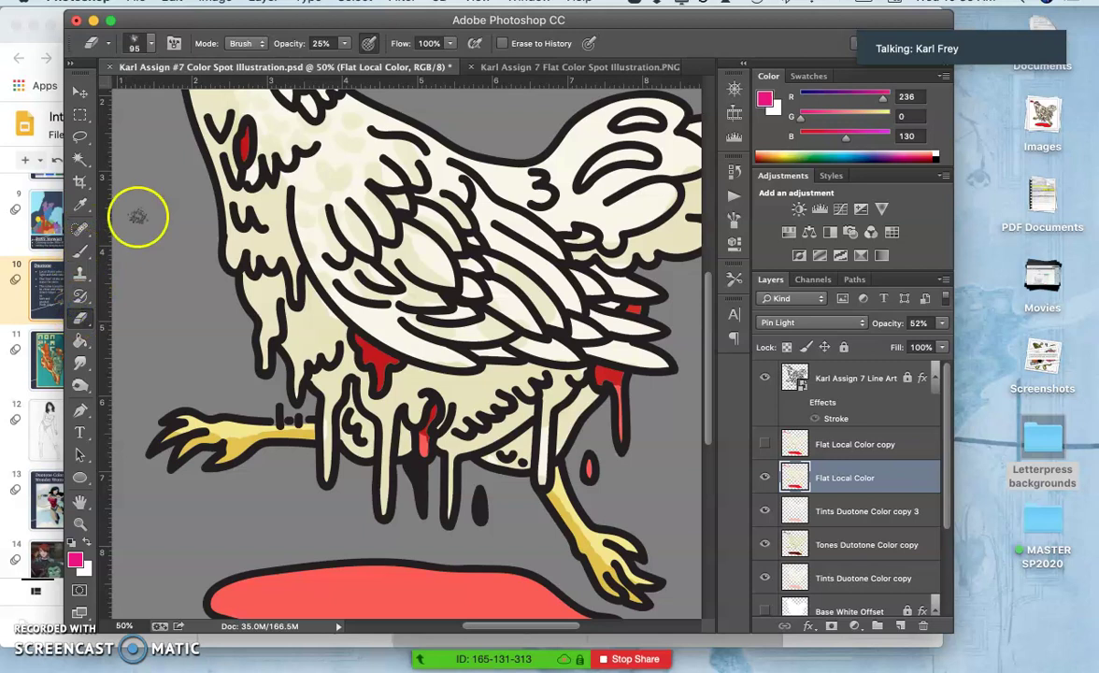
pyautogui.click(149, 44)
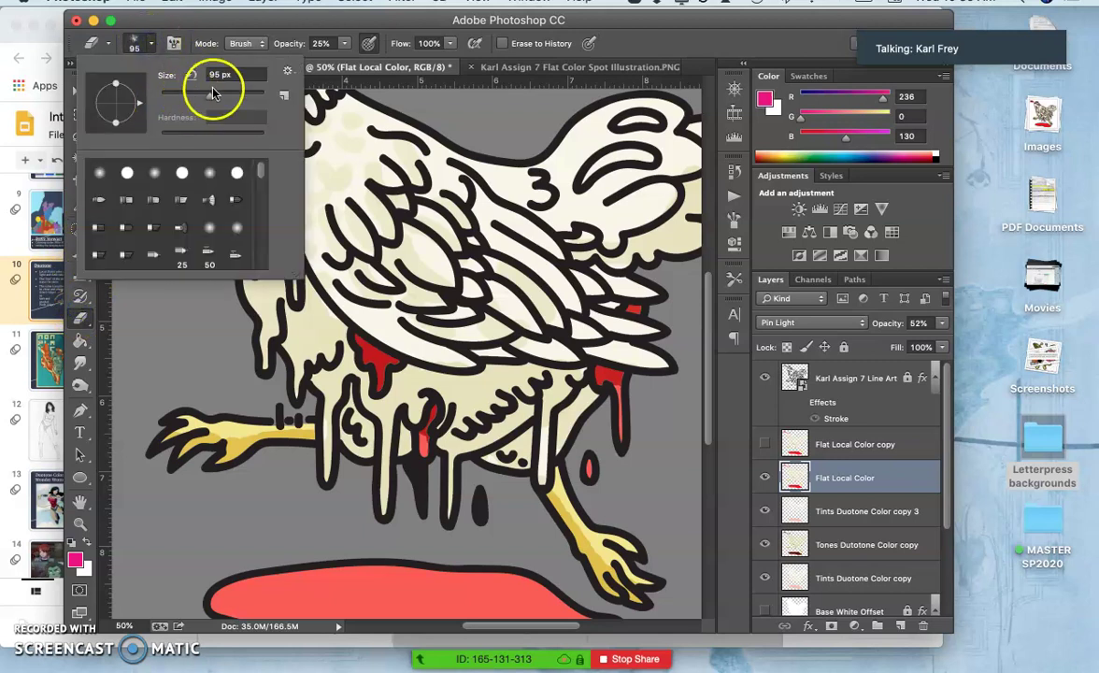
pyautogui.click(209, 174)
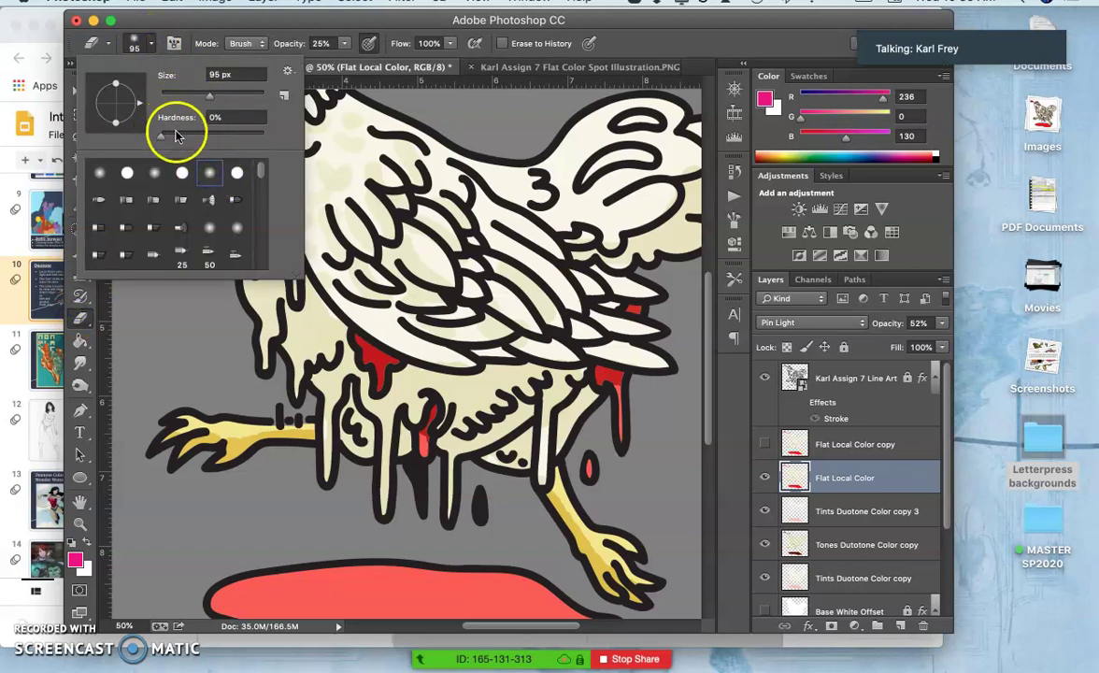
pyautogui.moveTo(157, 138)
pyautogui.mouseDown()
pyautogui.moveTo(189, 131)
pyautogui.moveTo(145, 142)
pyautogui.mouseUp()
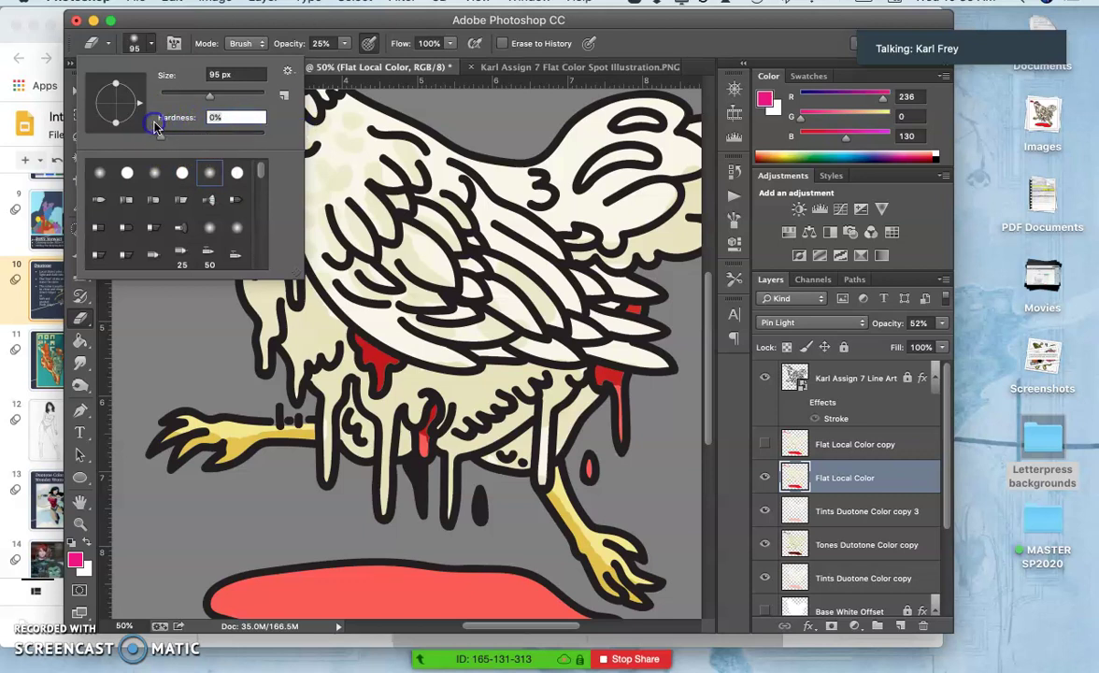
pyautogui.moveTo(229, 97); pyautogui.dragTo(232, 96)
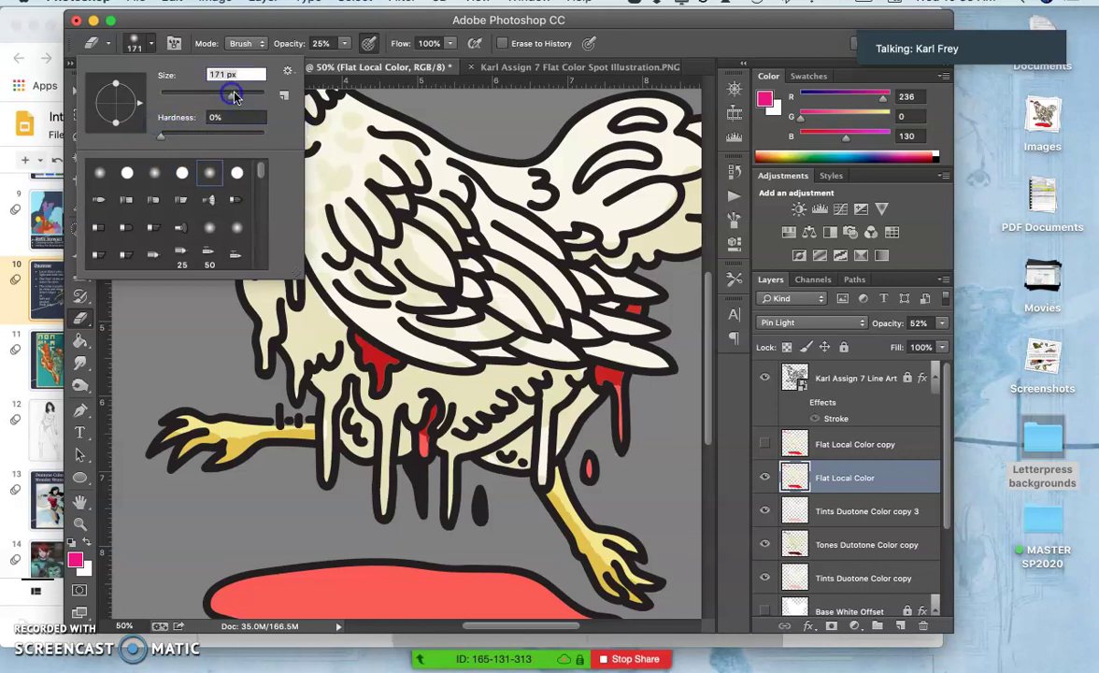
# Close the eraser presets and select the Tints Duotone Color copy 3 layer after checking visibility.
pyautogui.click(421, 239)
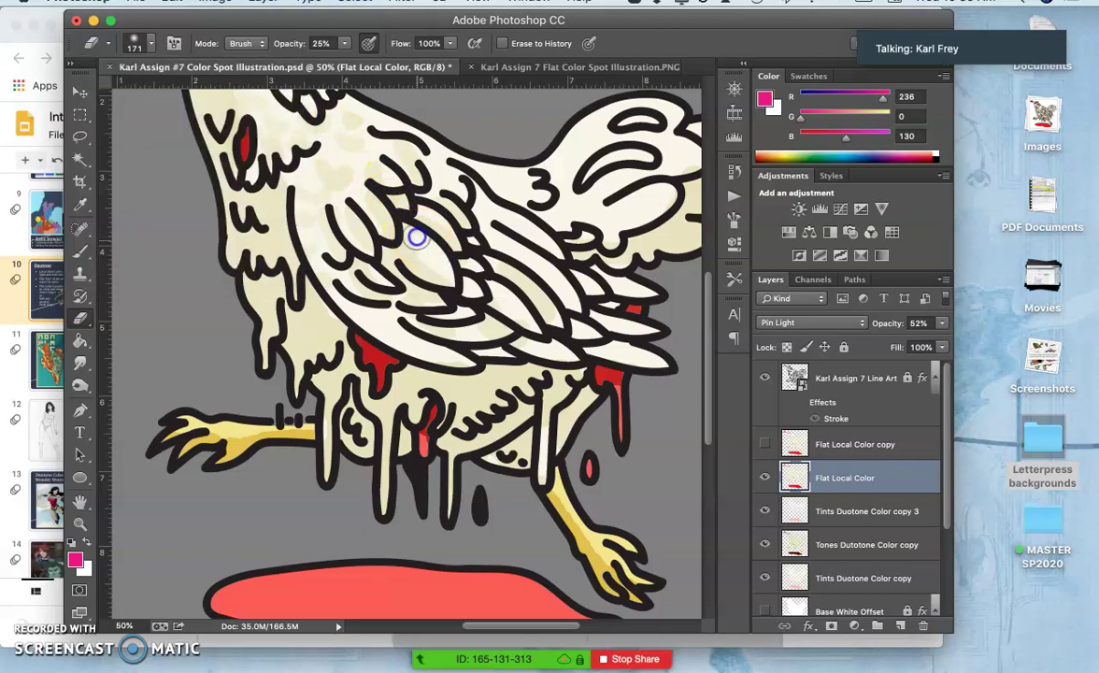
pyautogui.scroll(-5, 478, 474)
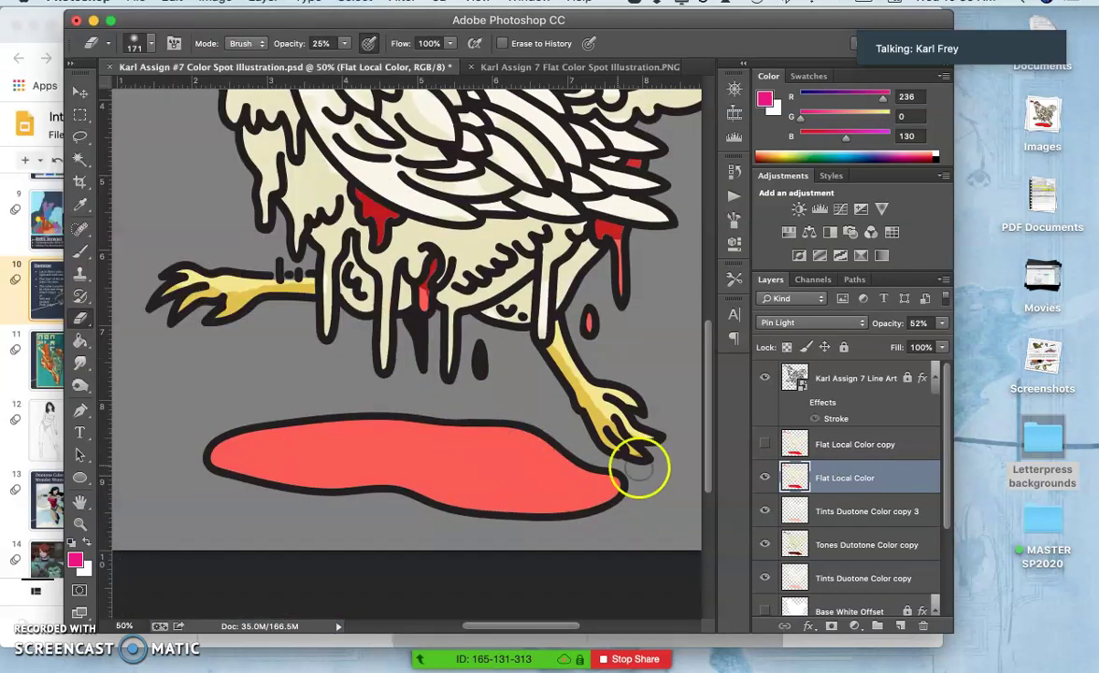
pyautogui.click(765, 478)
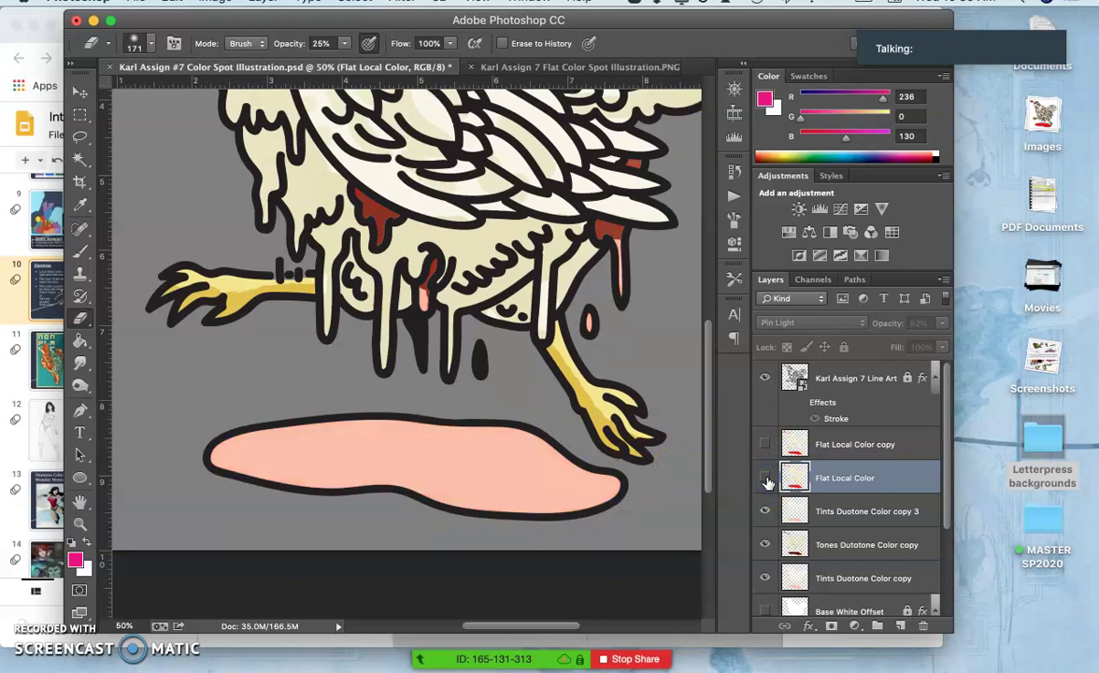
pyautogui.click(765, 478)
pyautogui.click(765, 511)
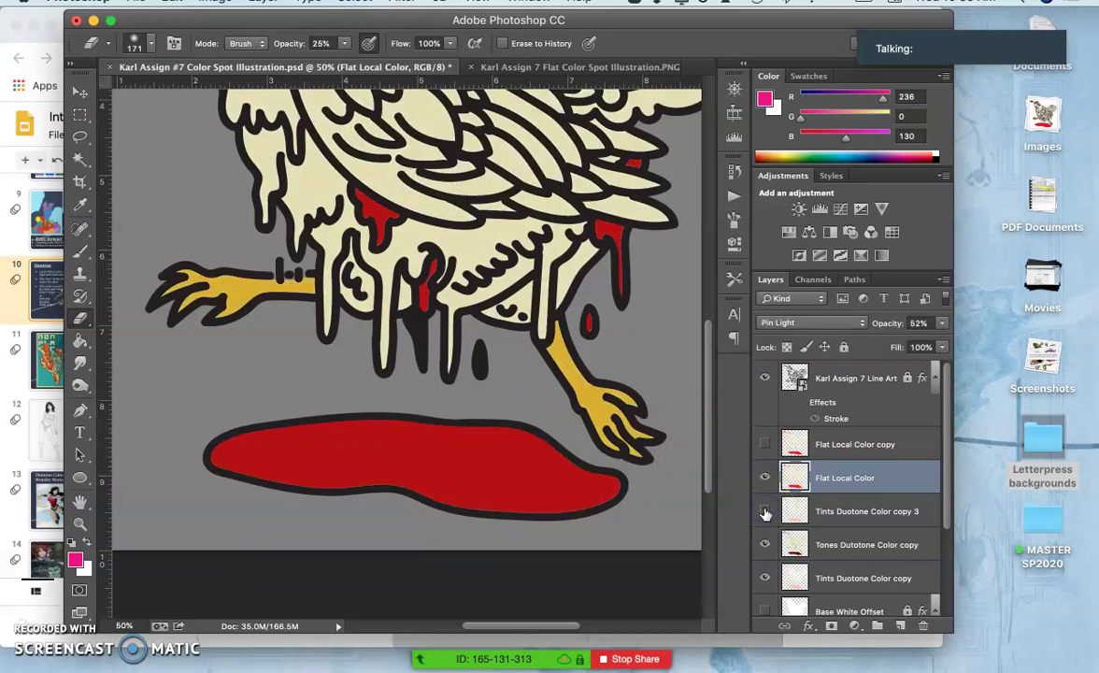
pyautogui.click(764, 512)
pyautogui.click(835, 508)
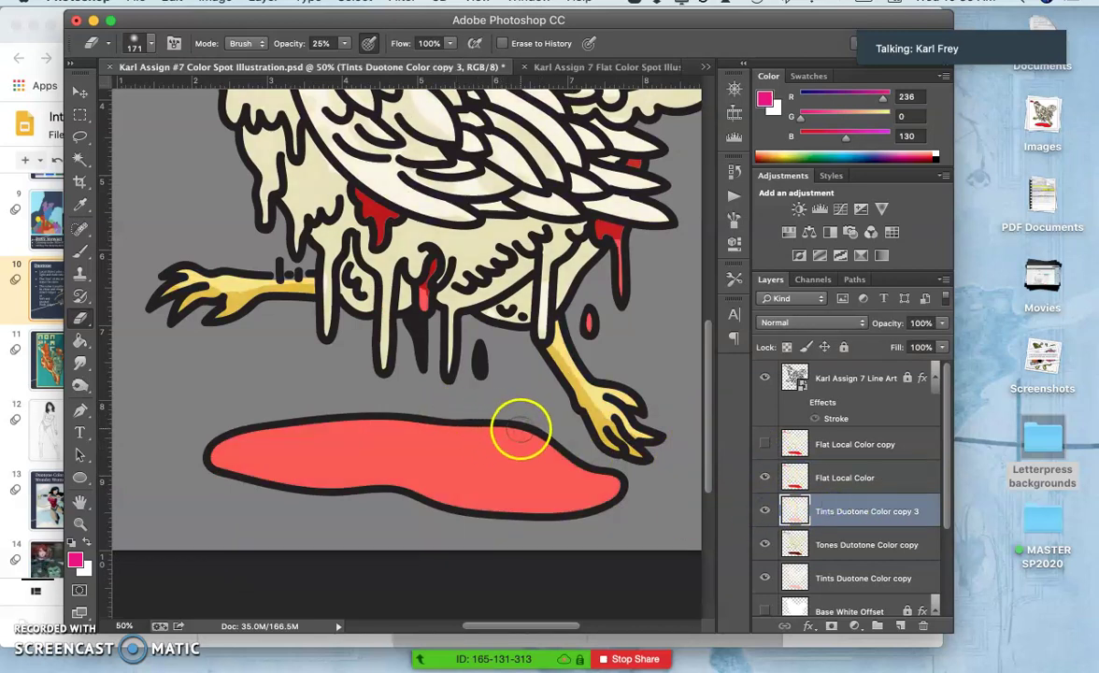
# Softly erase the tint across the top and right of the blood pool with the 25% eraser.
pyautogui.moveTo(494, 429); pyautogui.dragTo(364, 424)
pyautogui.moveTo(543, 429)
pyautogui.mouseDown()
pyautogui.moveTo(413, 417)
pyautogui.moveTo(216, 441)
pyautogui.moveTo(427, 417)
pyautogui.moveTo(604, 453)
pyautogui.mouseUp()
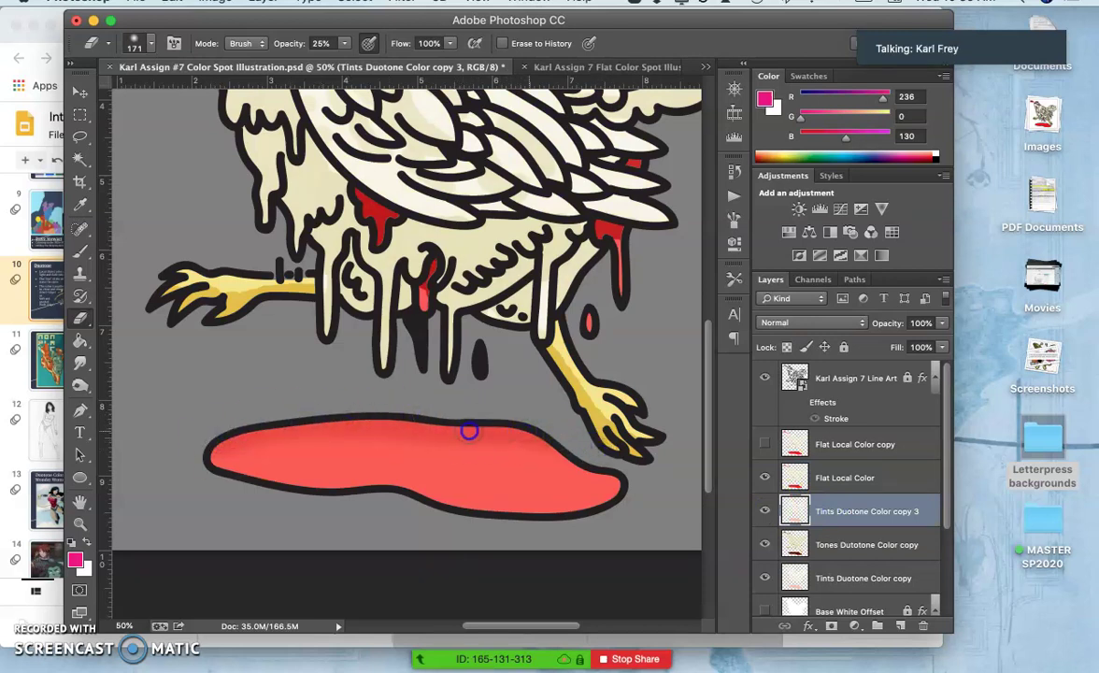
pyautogui.moveTo(469, 431); pyautogui.dragTo(287, 452)
pyautogui.moveTo(422, 447); pyautogui.dragTo(591, 459)
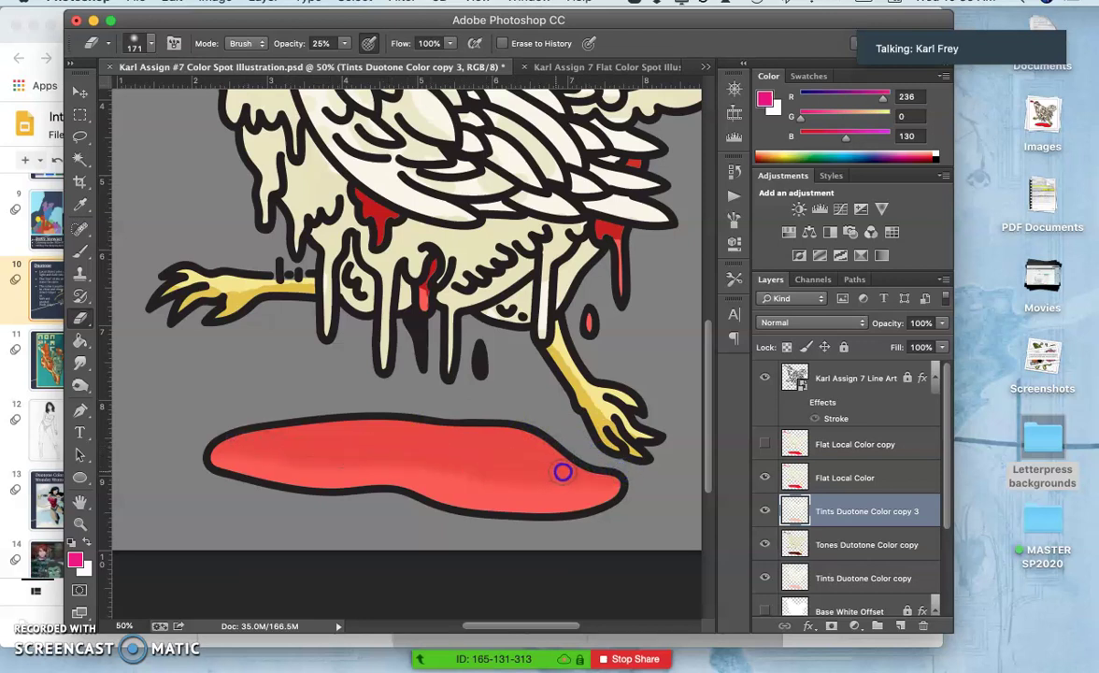
pyautogui.moveTo(551, 475); pyautogui.dragTo(523, 459)
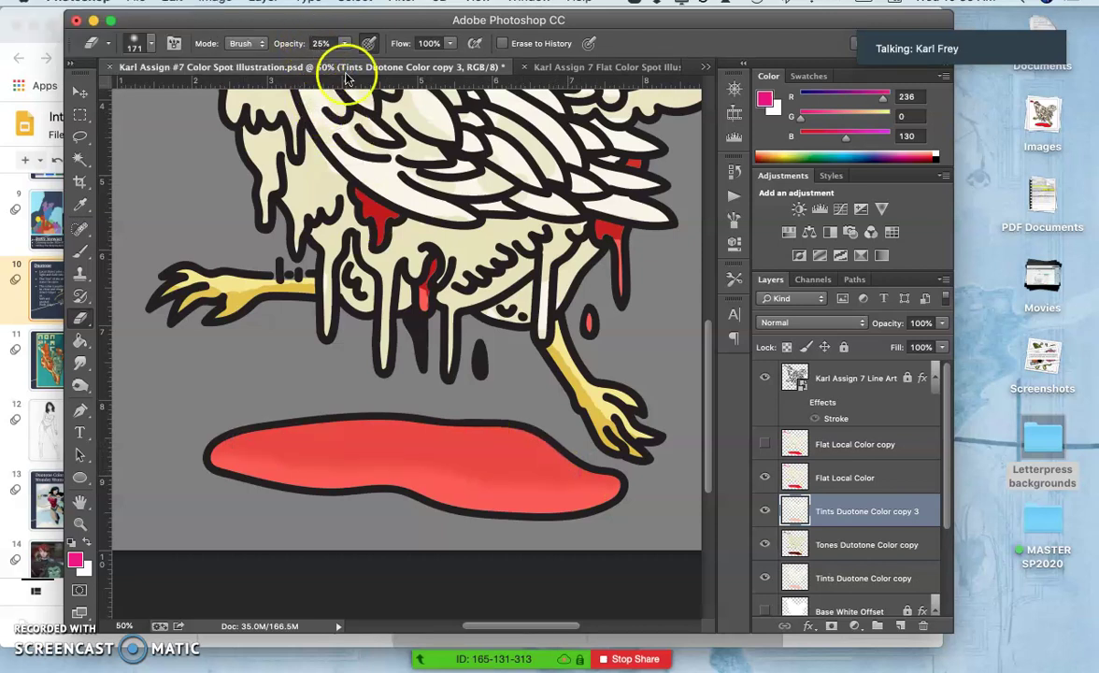
pyautogui.moveTo(550, 461)
pyautogui.mouseDown()
pyautogui.moveTo(552, 449)
pyautogui.moveTo(574, 454)
pyautogui.mouseUp()
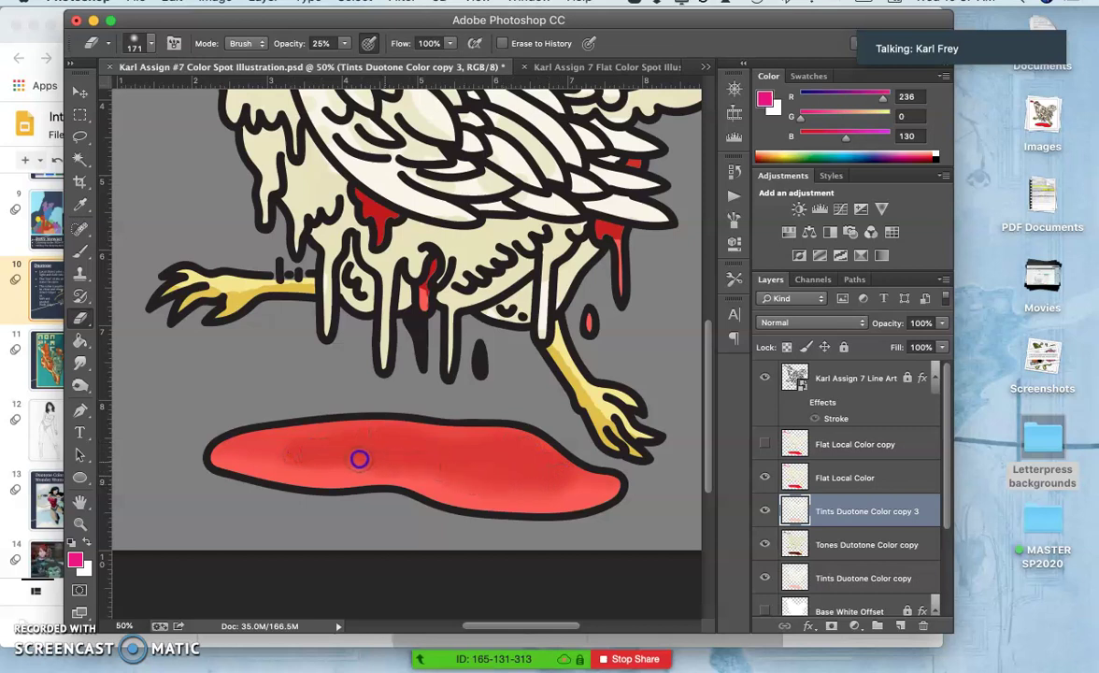
pyautogui.moveTo(667, 441)
pyautogui.mouseDown()
pyautogui.moveTo(573, 471)
pyautogui.moveTo(332, 452)
pyautogui.moveTo(454, 478)
pyautogui.moveTo(606, 472)
pyautogui.moveTo(585, 475)
pyautogui.moveTo(563, 458)
pyautogui.moveTo(555, 473)
pyautogui.moveTo(568, 456)
pyautogui.moveTo(465, 470)
pyautogui.moveTo(525, 453)
pyautogui.moveTo(437, 474)
pyautogui.moveTo(468, 464)
pyautogui.moveTo(429, 459)
pyautogui.mouseUp()
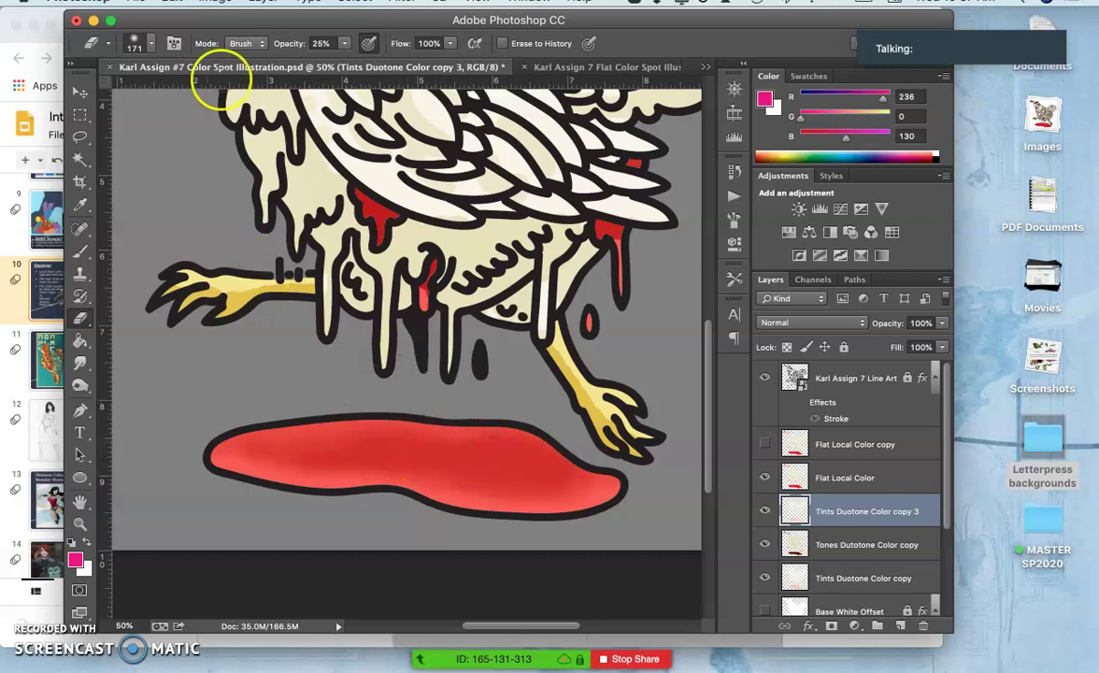
# Shrink the soft eraser to 79 px at 0% hardness and brush over the blood pool.
pyautogui.click(151, 45)
pyautogui.moveTo(177, 83); pyautogui.dragTo(198, 97)
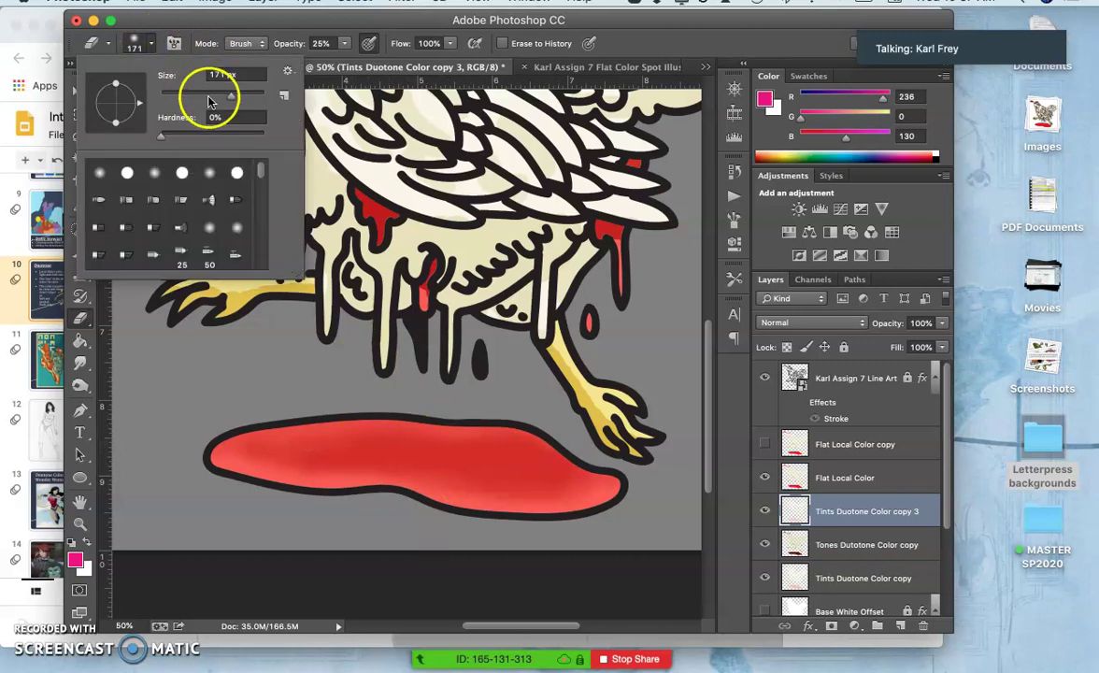
pyautogui.moveTo(510, 406)
pyautogui.mouseDown()
pyautogui.moveTo(549, 474)
pyautogui.moveTo(562, 473)
pyautogui.mouseUp()
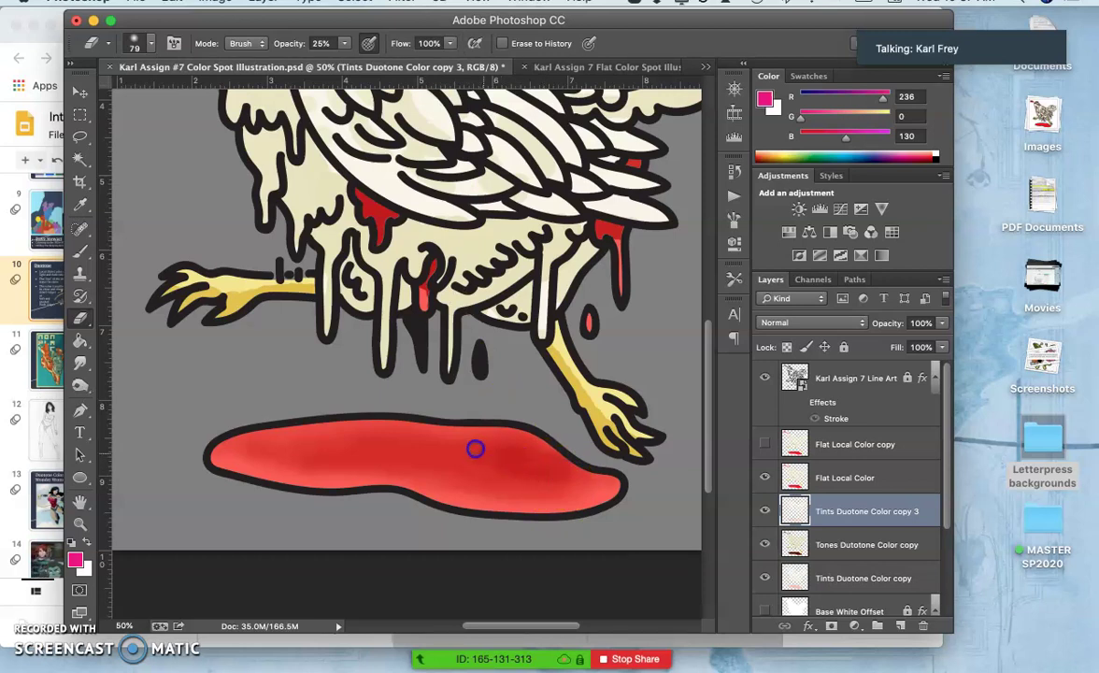
pyautogui.moveTo(449, 456)
pyautogui.mouseDown()
pyautogui.moveTo(465, 447)
pyautogui.moveTo(422, 453)
pyautogui.moveTo(521, 473)
pyautogui.mouseUp()
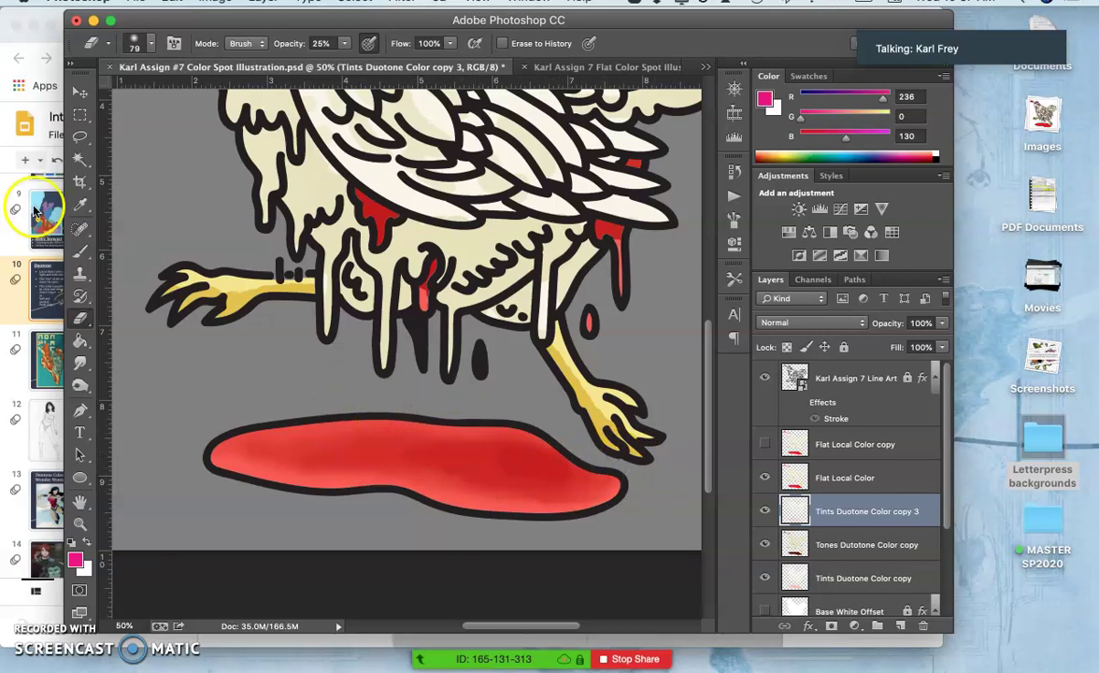
# Present the Chrome deck from slide 12, the Soft-Edge Duotone slide.
pyautogui.click(6, 241)
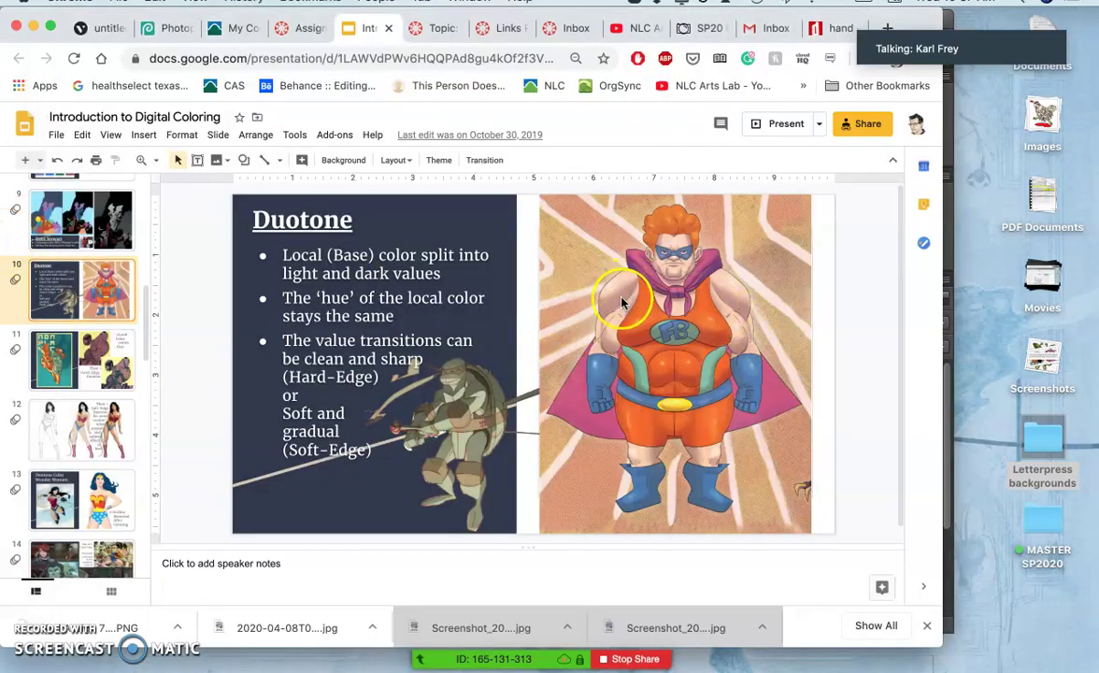
pyautogui.click(131, 435)
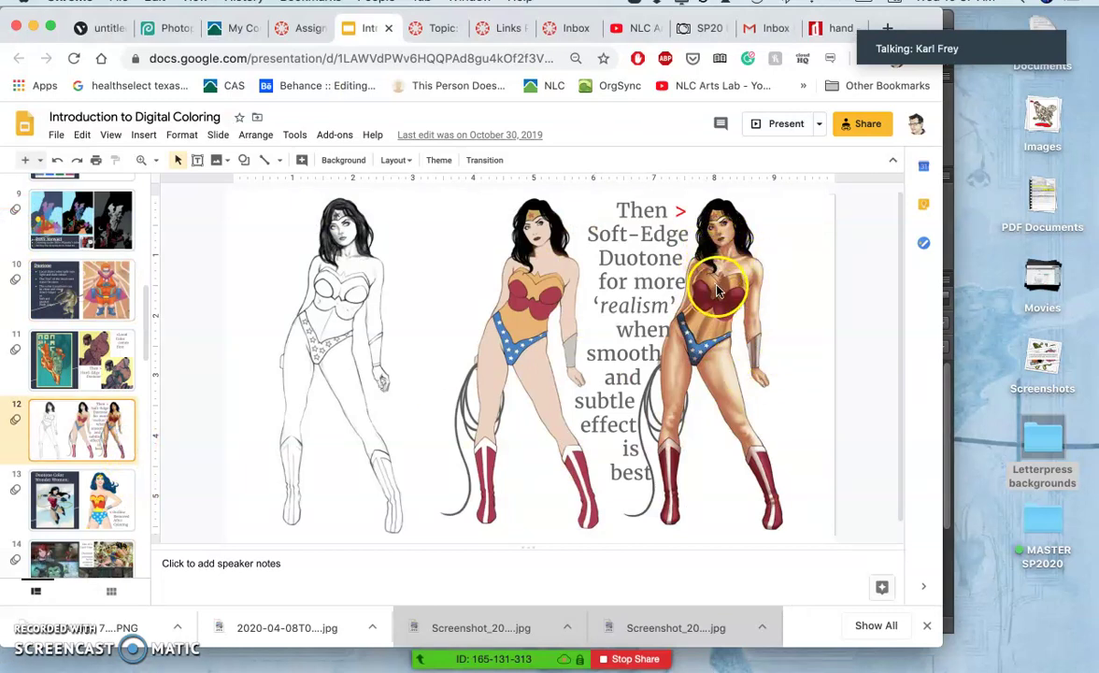
pyautogui.click(770, 132)
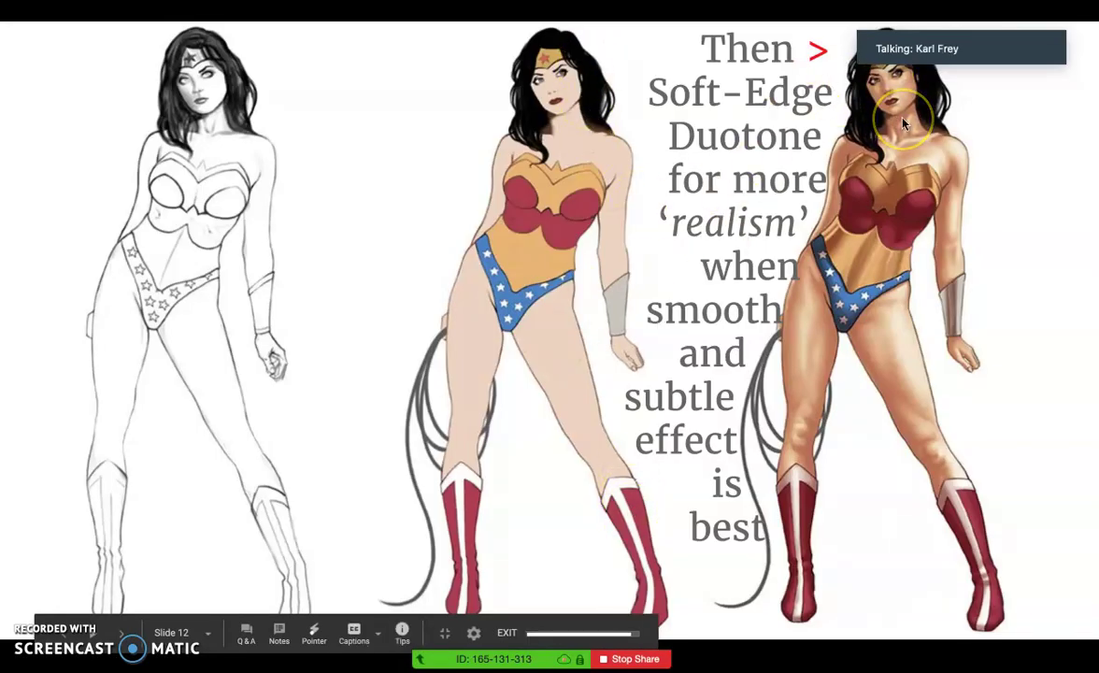
# Step forward one slide, then back to the Soft-Edge Duotone slide.
pyautogui.press('Right')
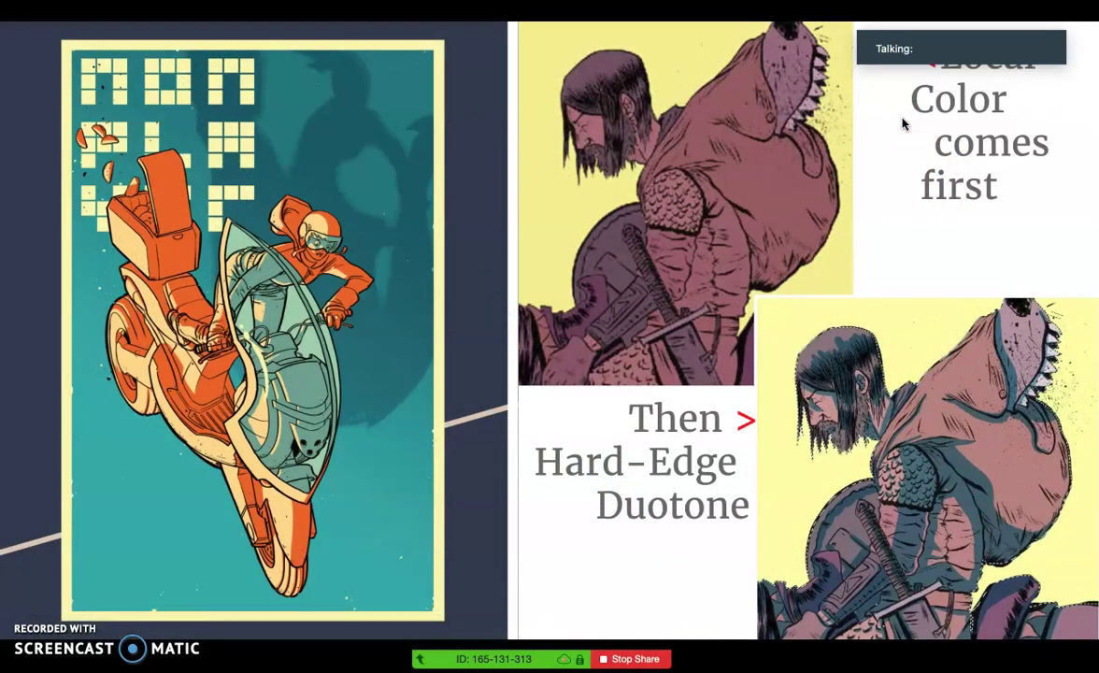
pyautogui.press('Left')
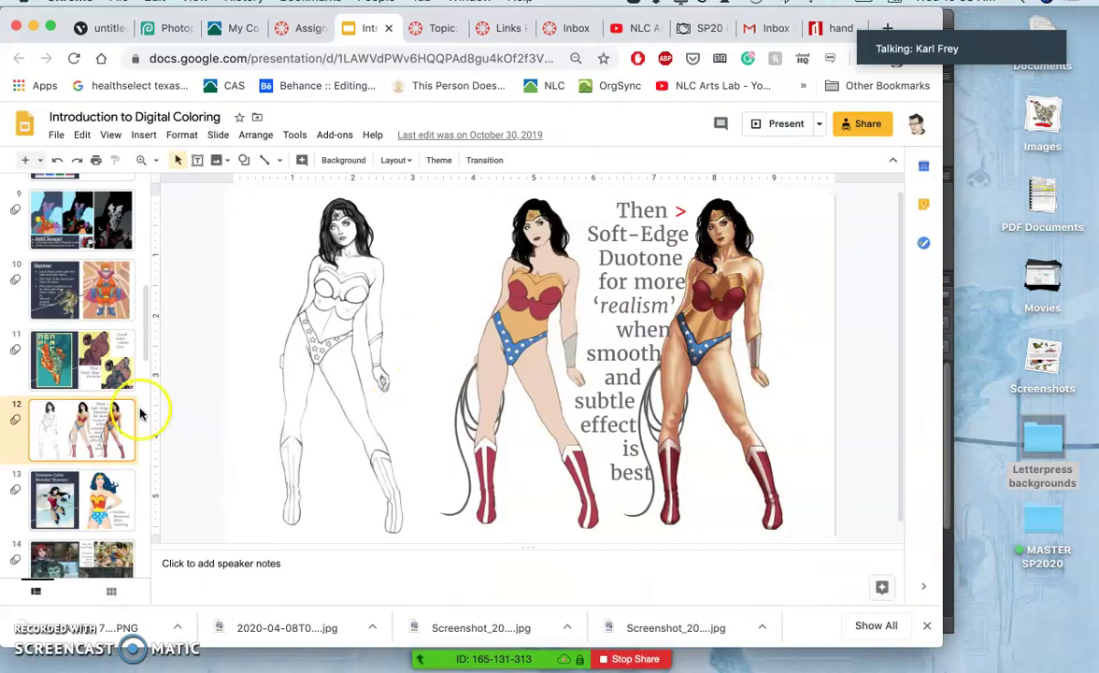
# Show slide 24 on outline highlights, then return to the Photoshop illustration.
pyautogui.scroll(-3, 101, 425)
pyautogui.scroll(-6, 101, 432)
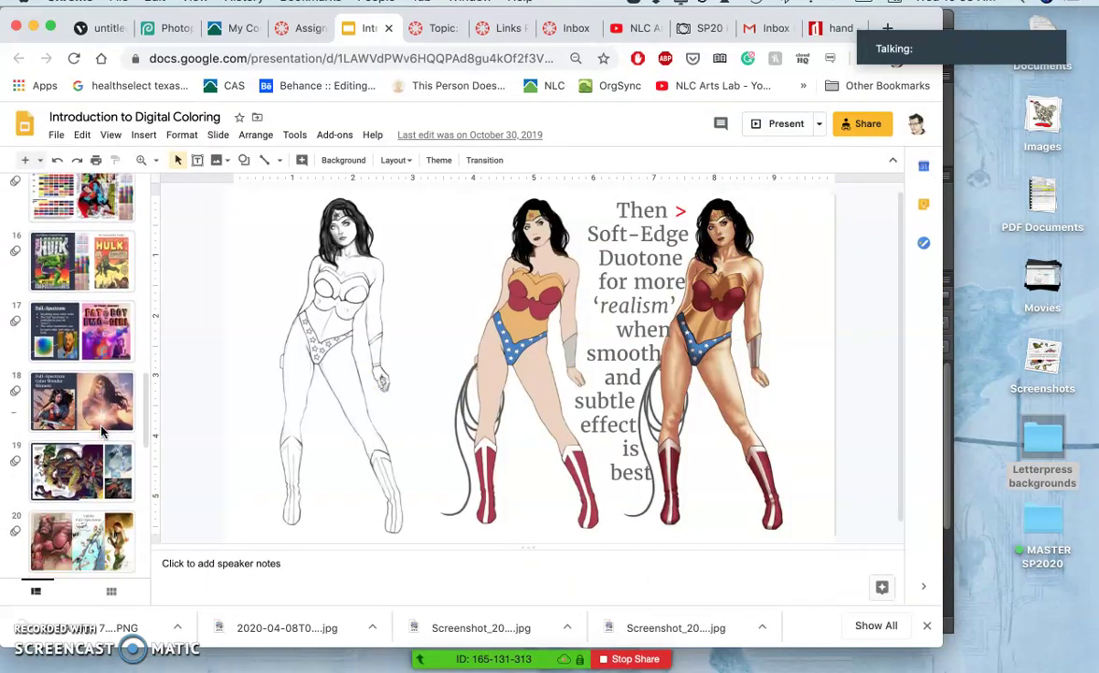
pyautogui.scroll(-3, 103, 432)
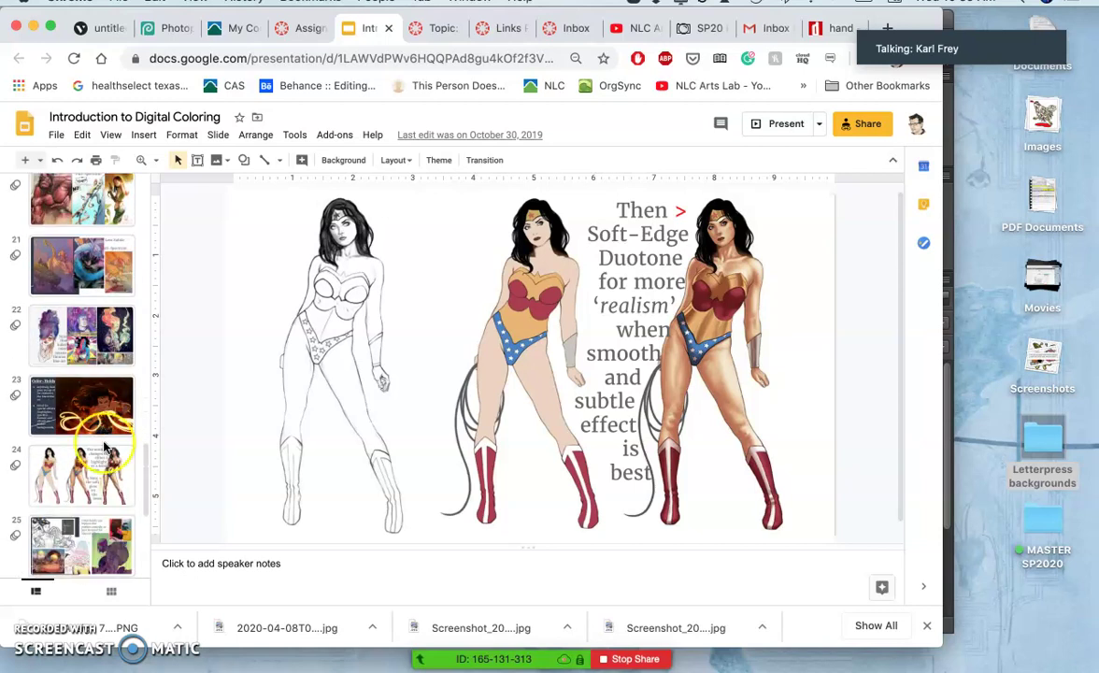
pyautogui.click(94, 458)
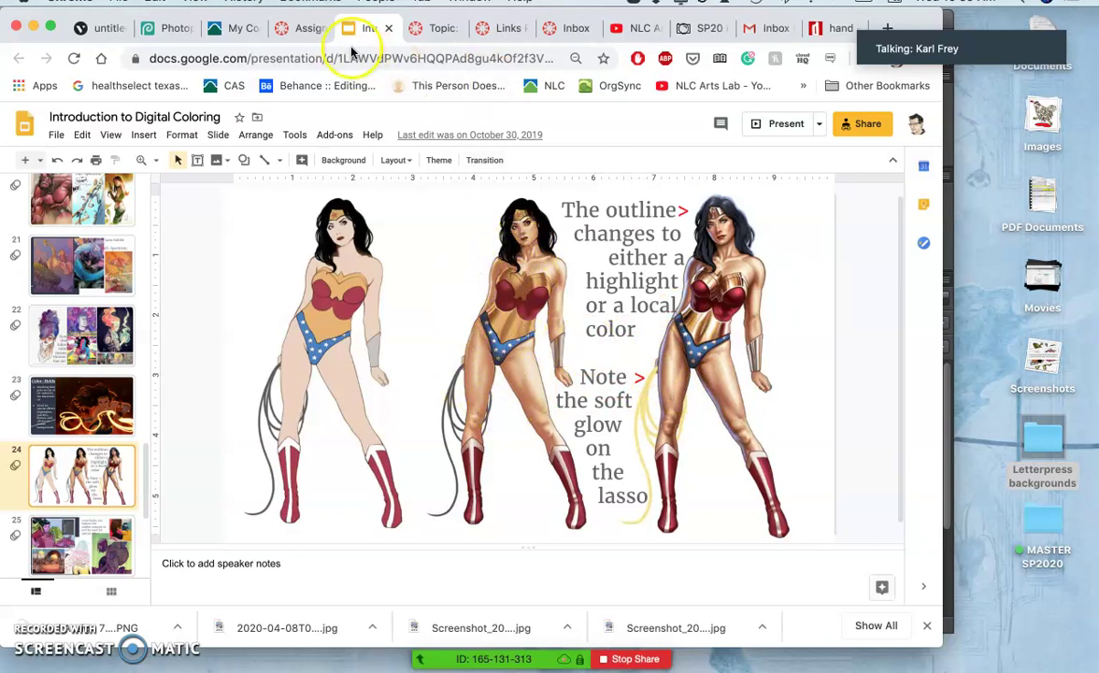
pyautogui.click(946, 217)
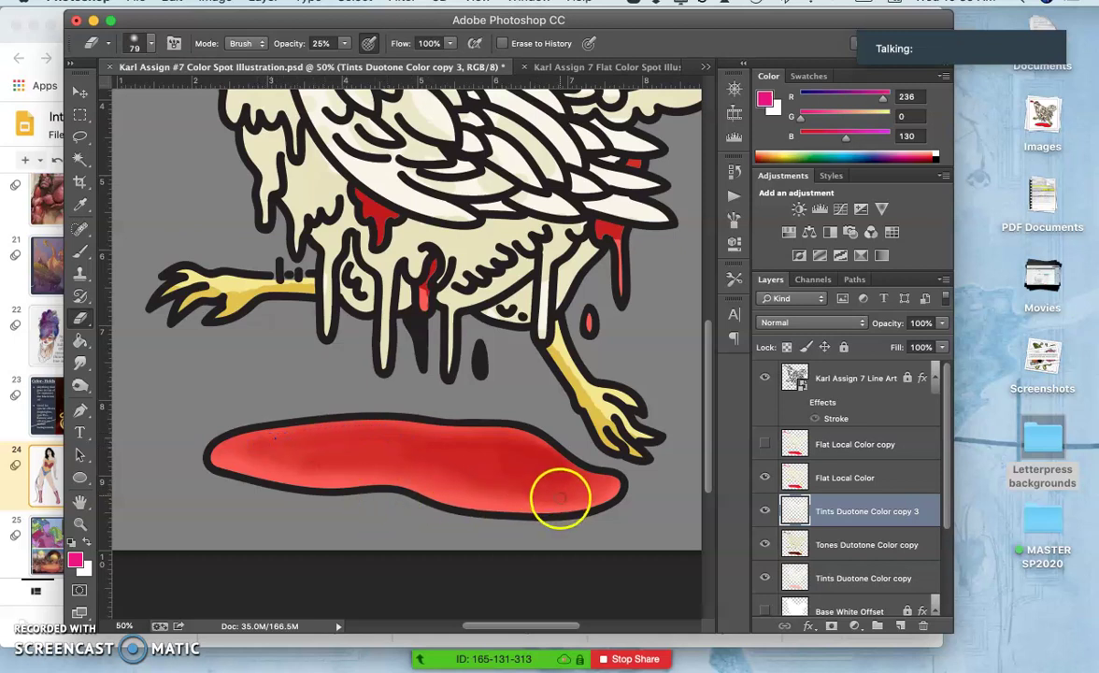
# Enlarge the eraser to 168 px and soften the blood pool's lower edge.
pyautogui.click(149, 43)
pyautogui.click(231, 96)
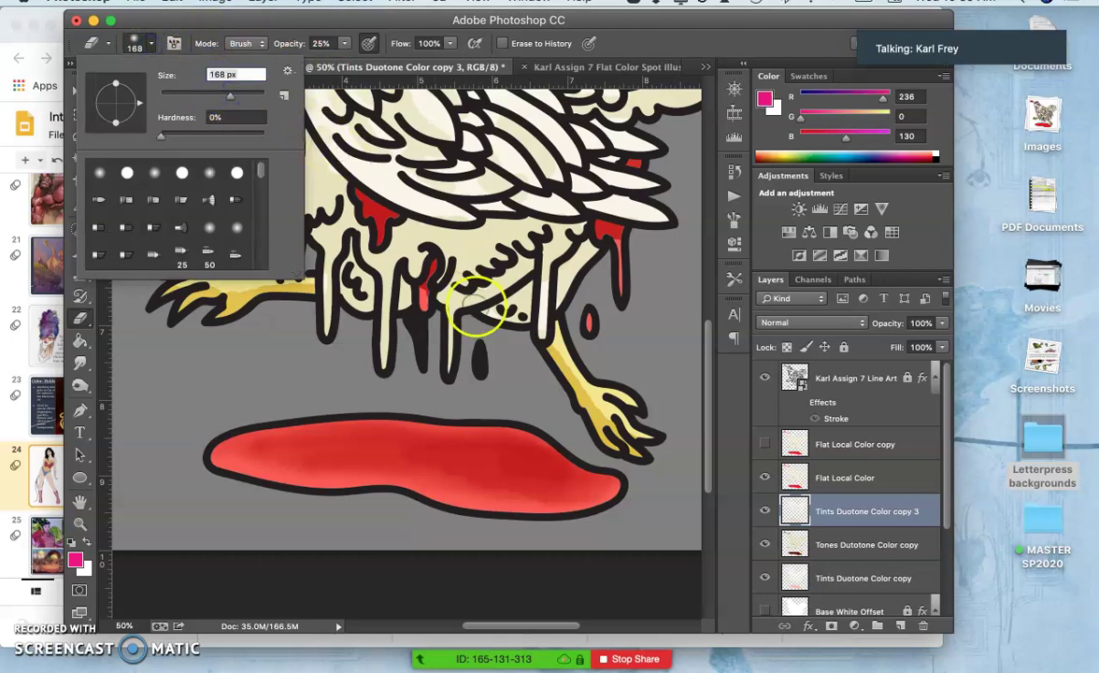
pyautogui.click(615, 486)
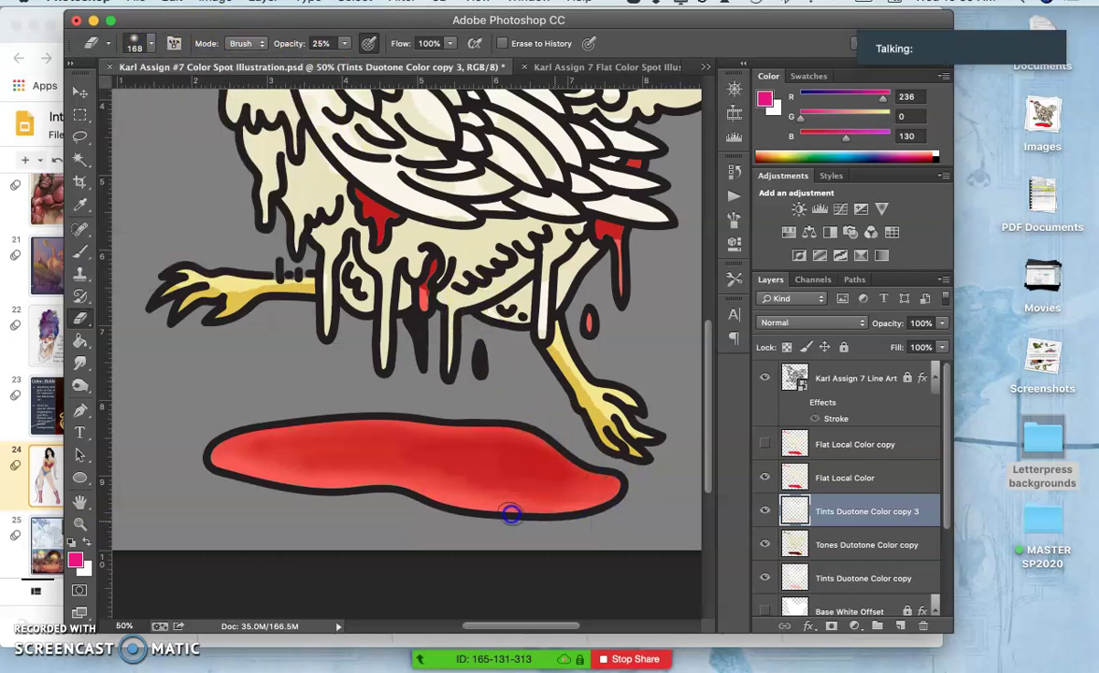
pyautogui.moveTo(510, 513)
pyautogui.mouseDown()
pyautogui.moveTo(378, 485)
pyautogui.moveTo(453, 508)
pyautogui.moveTo(555, 512)
pyautogui.moveTo(623, 487)
pyautogui.moveTo(549, 524)
pyautogui.moveTo(442, 500)
pyautogui.mouseUp()
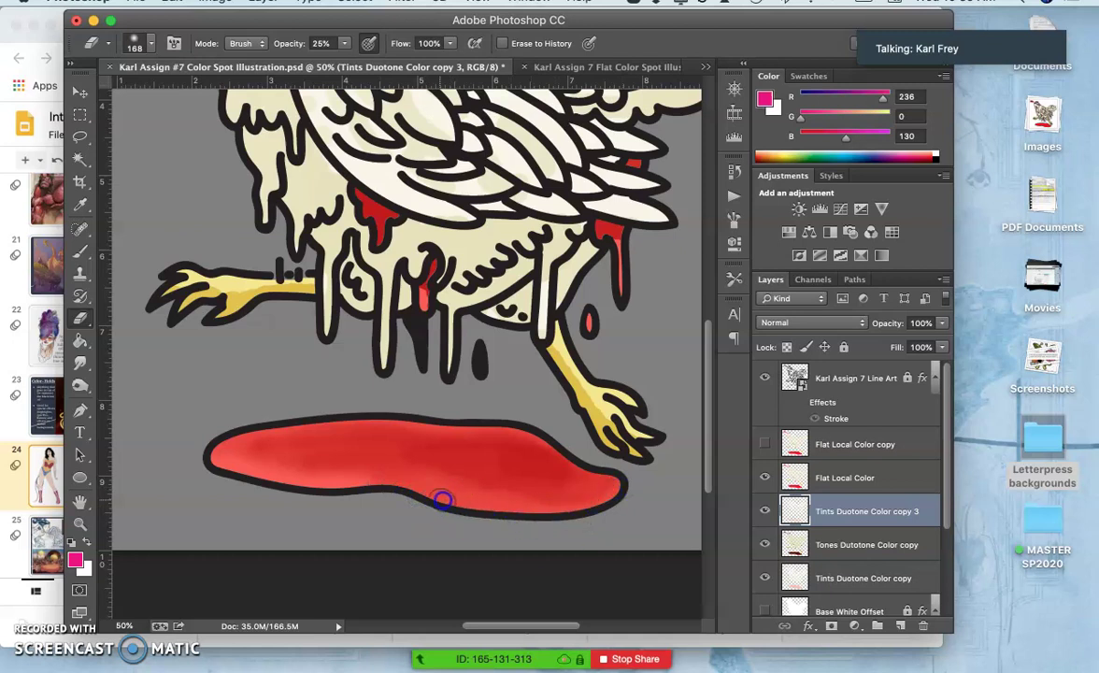
pyautogui.moveTo(319, 499); pyautogui.dragTo(285, 499)
pyautogui.moveTo(216, 482)
pyautogui.mouseDown()
pyautogui.moveTo(344, 491)
pyautogui.moveTo(227, 476)
pyautogui.moveTo(212, 464)
pyautogui.moveTo(238, 457)
pyautogui.moveTo(277, 479)
pyautogui.moveTo(364, 479)
pyautogui.moveTo(538, 464)
pyautogui.moveTo(569, 451)
pyautogui.moveTo(348, 445)
pyautogui.moveTo(358, 439)
pyautogui.moveTo(617, 444)
pyautogui.moveTo(400, 454)
pyautogui.moveTo(524, 460)
pyautogui.moveTo(462, 472)
pyautogui.mouseUp()
pyautogui.click(336, 446)
pyautogui.click(334, 446)
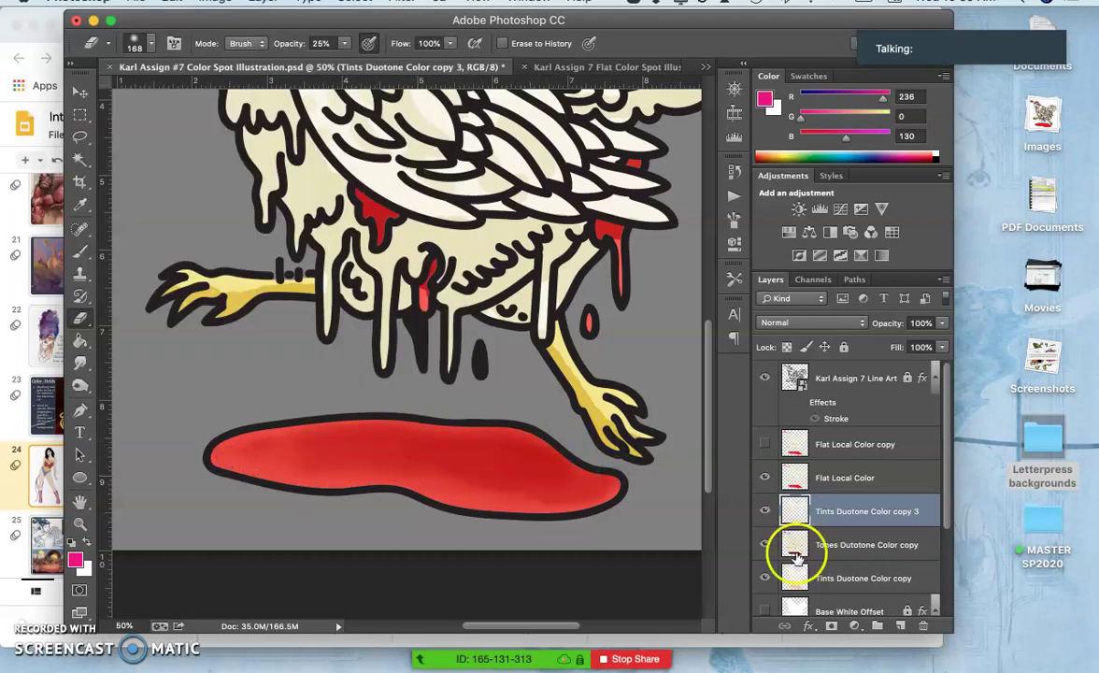
# Select just the blood pool with the Magic Wand set to Contiguous.
pyautogui.click(78, 157)
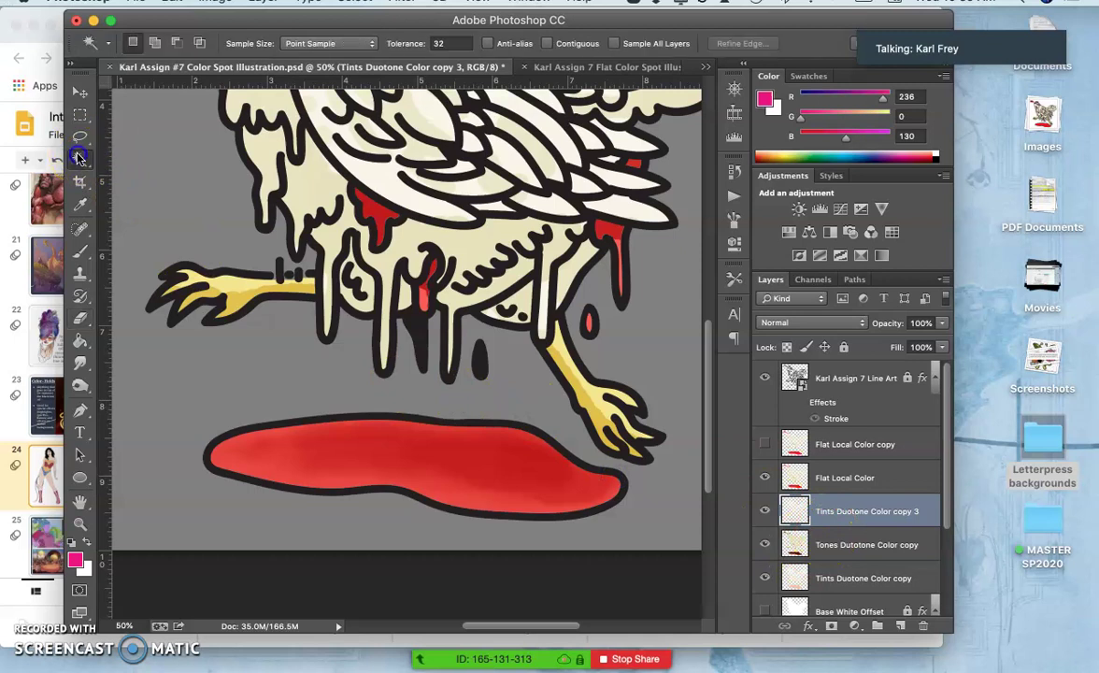
pyautogui.click(455, 464)
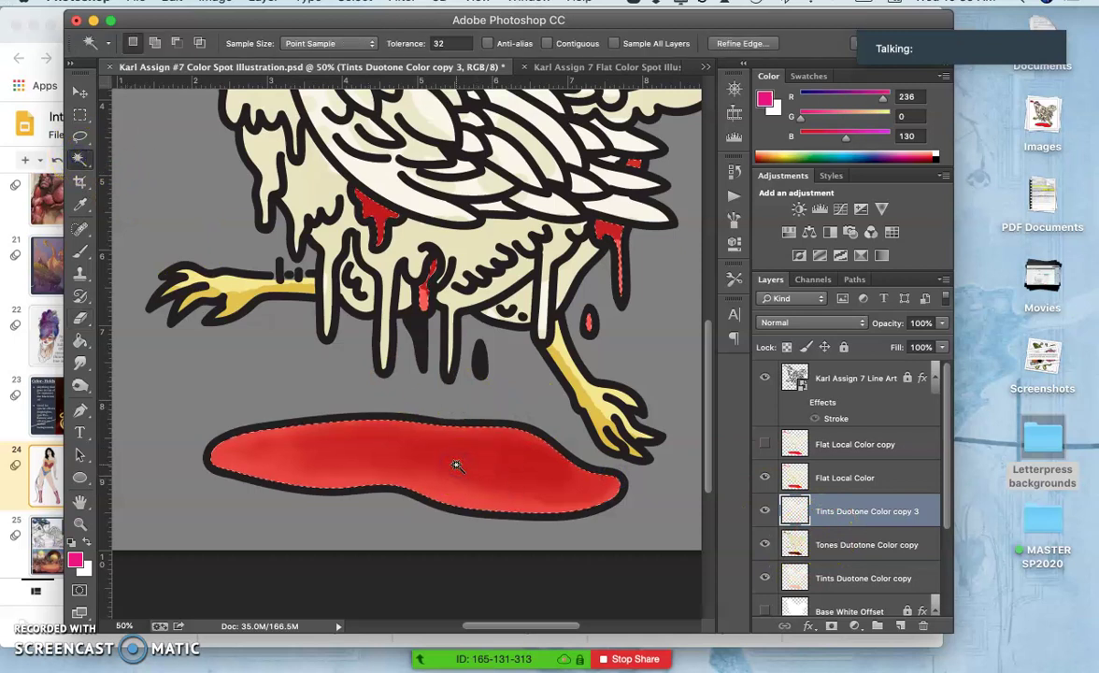
pyautogui.click(546, 44)
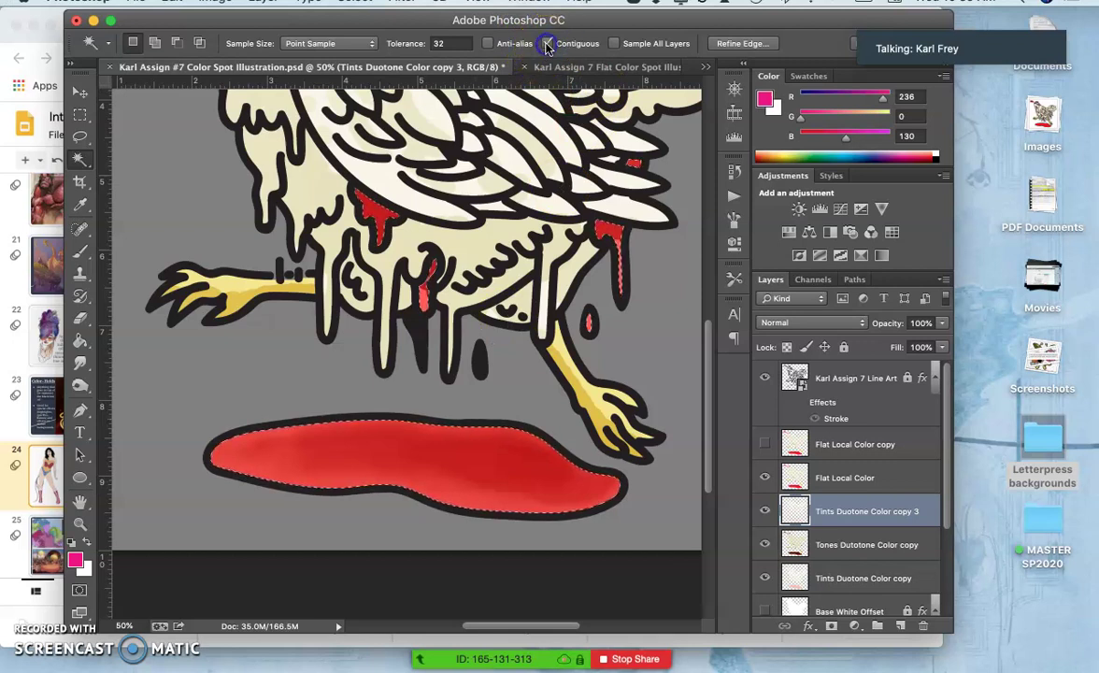
pyautogui.click(493, 451)
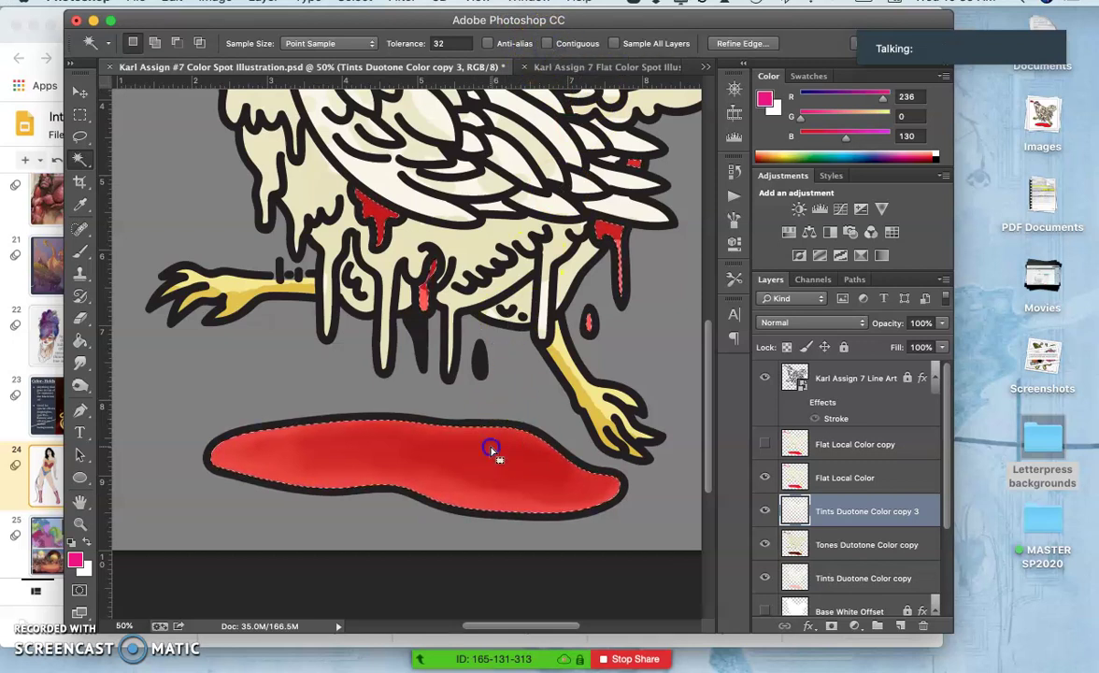
pyautogui.press('super+d')
pyautogui.click(546, 44)
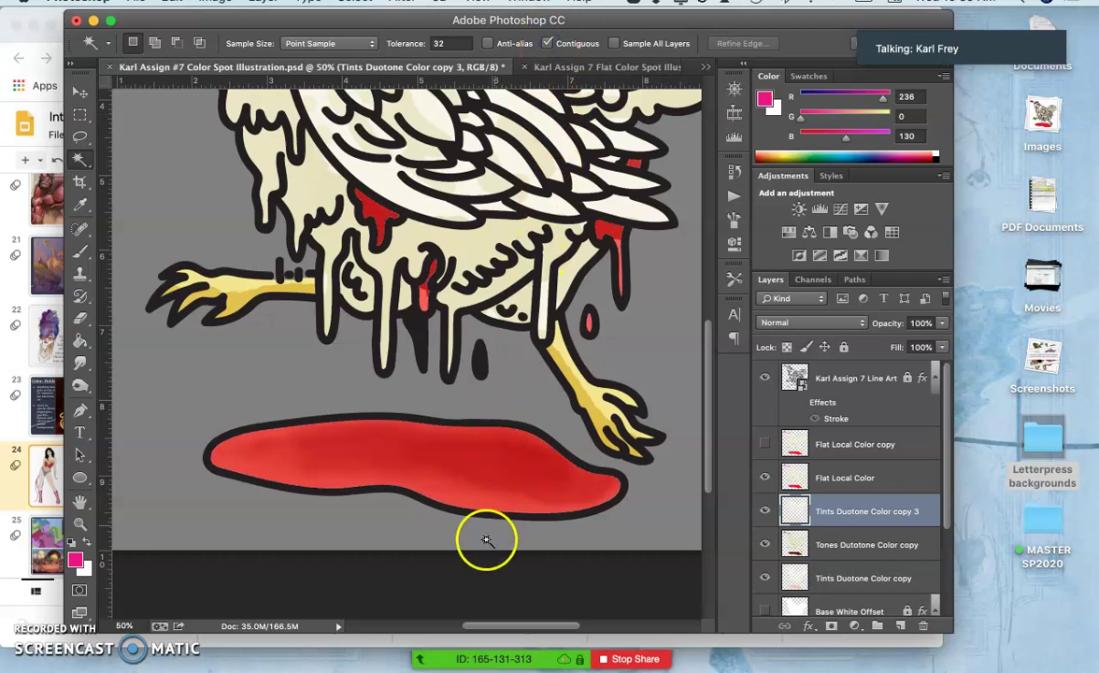
pyautogui.click(483, 459)
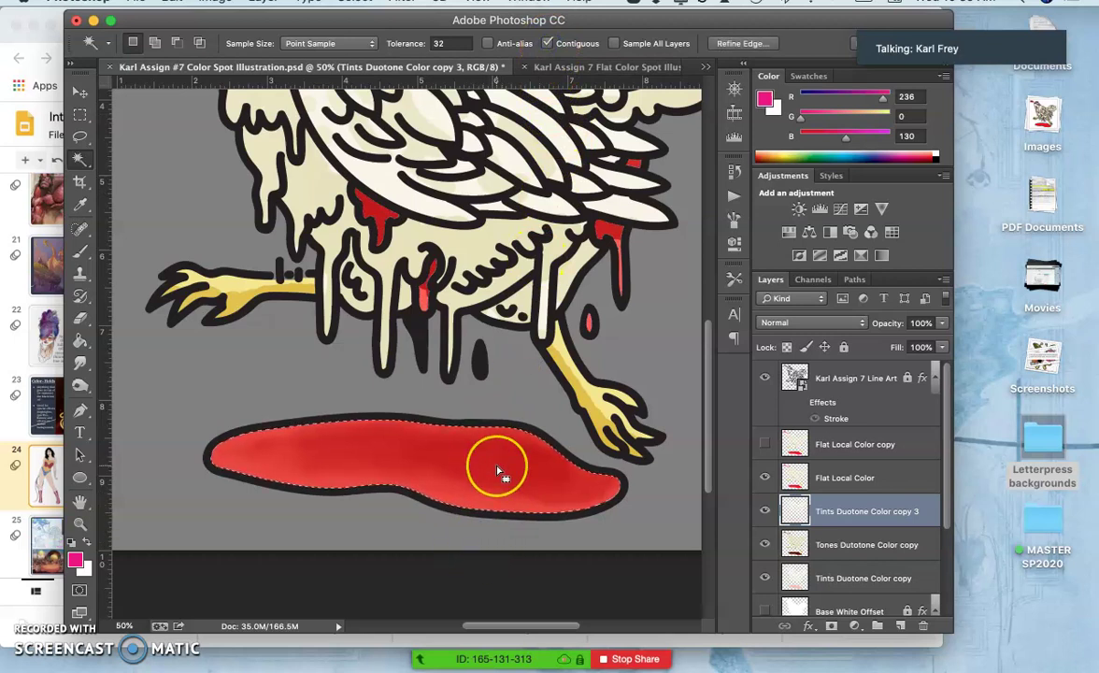
# Copy the pool onto new Layer 1 and open its Layer Style dialog.
pyautogui.press('super+j')
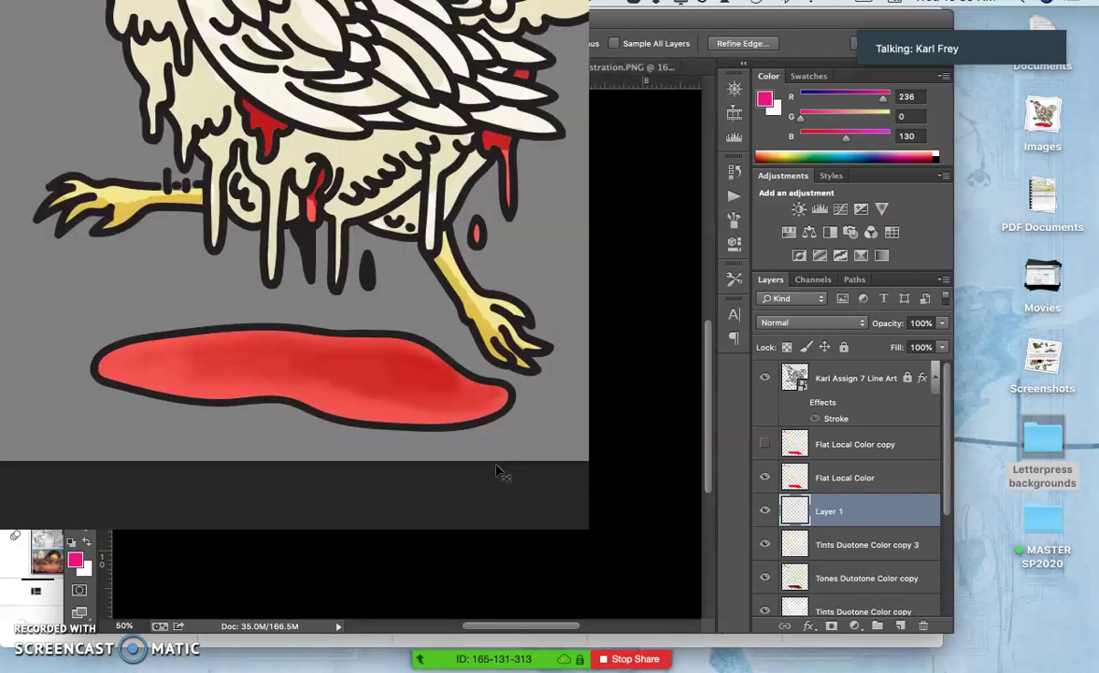
pyautogui.click(570, 472)
pyautogui.click(850, 517)
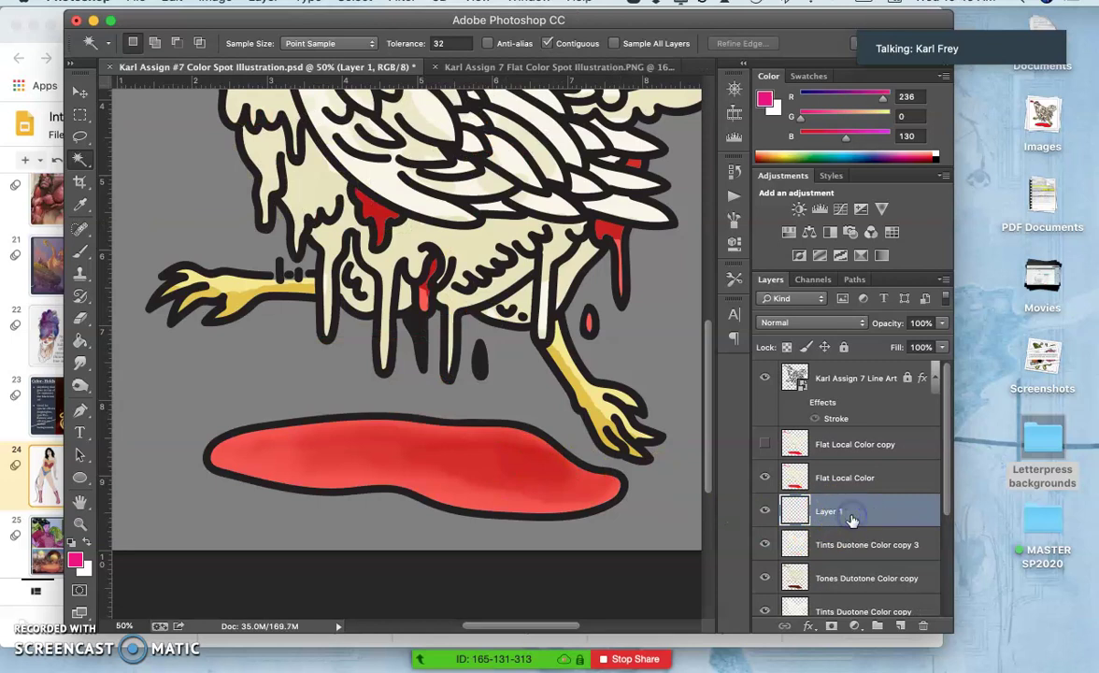
pyautogui.doubleClick(851, 517)
# Add a Gradient Overlay to Layer 1 and try different angles and opacities.
pyautogui.click(590, 446)
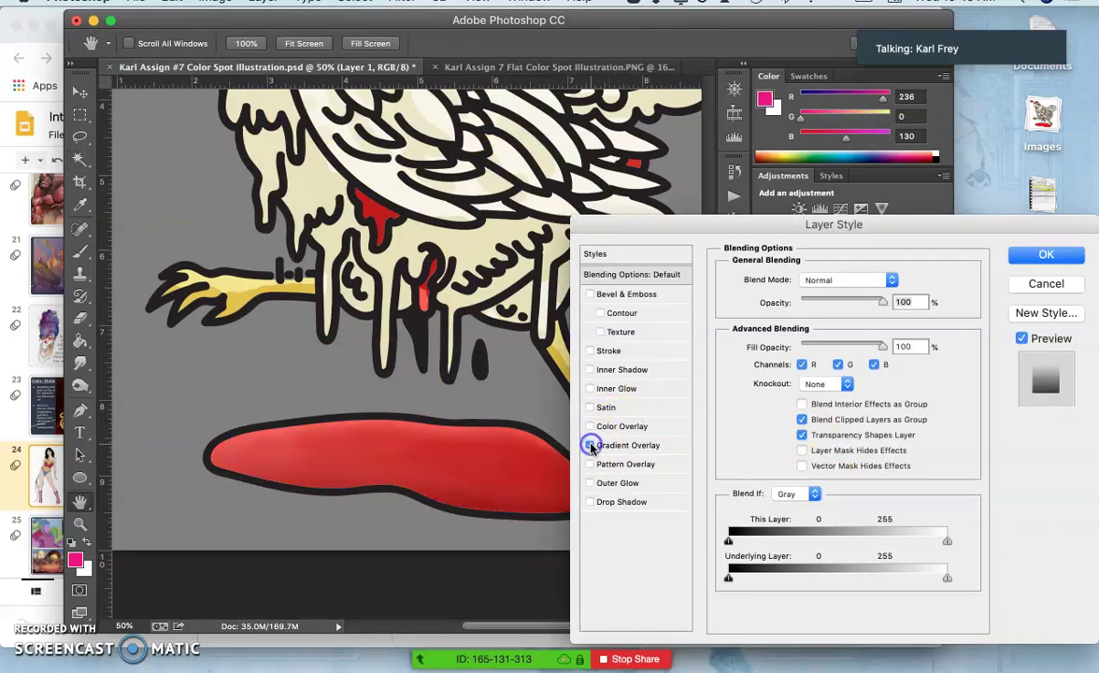
pyautogui.click(637, 446)
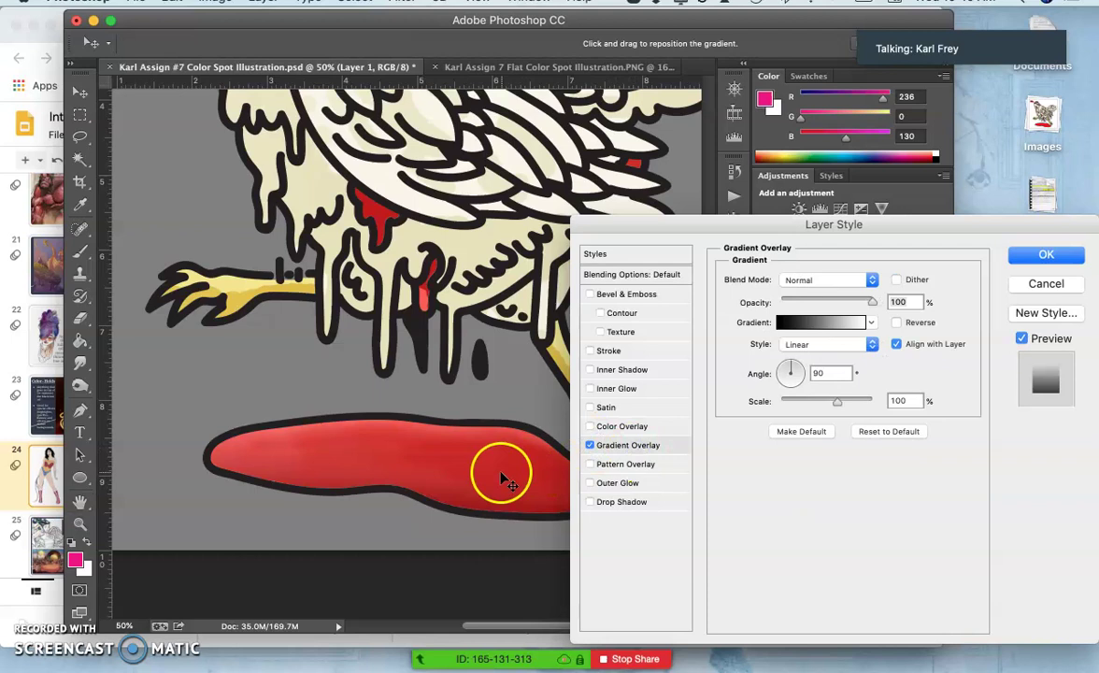
pyautogui.moveTo(800, 371); pyautogui.dragTo(794, 364)
pyautogui.click(792, 365)
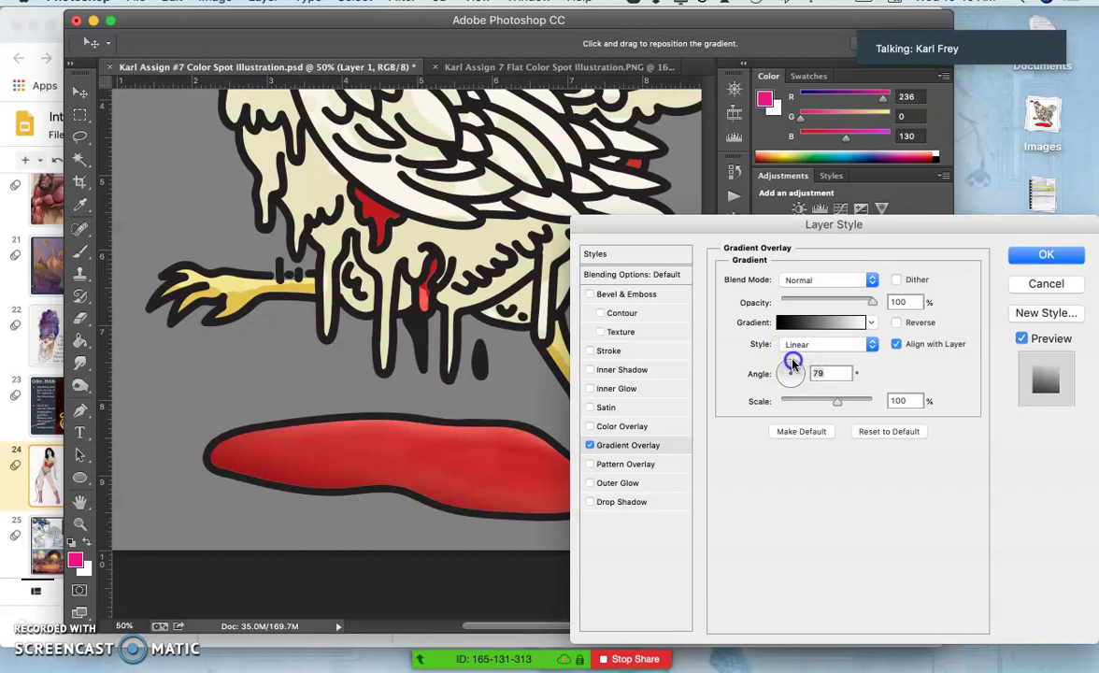
pyautogui.moveTo(854, 226); pyautogui.dragTo(897, 167)
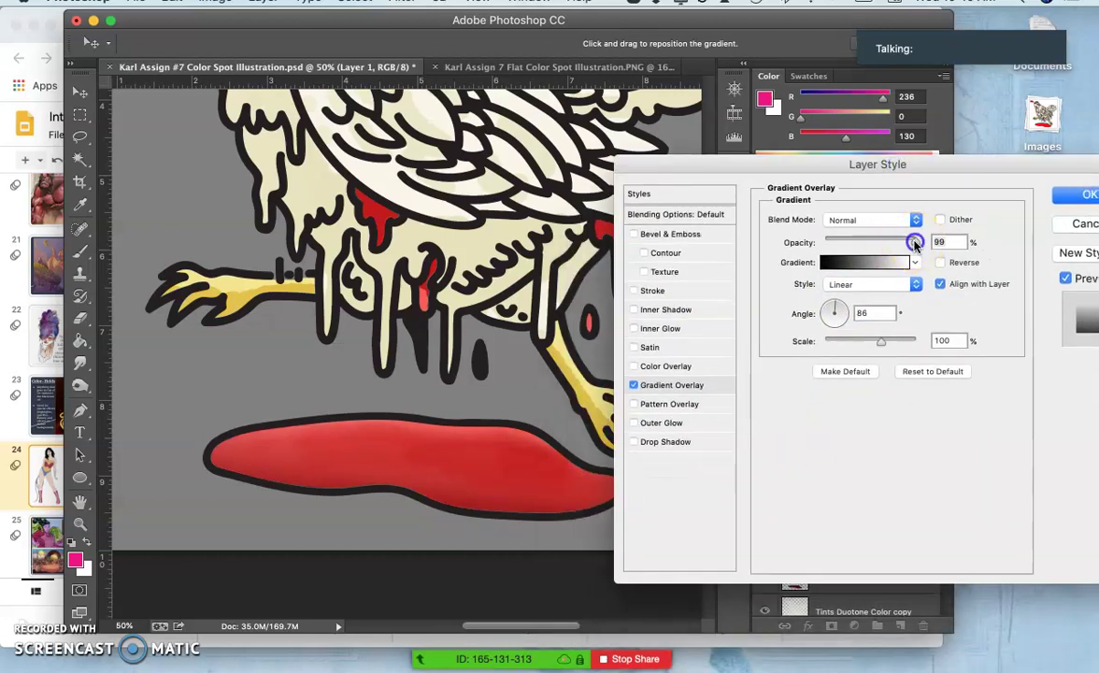
pyautogui.moveTo(915, 242); pyautogui.dragTo(943, 239)
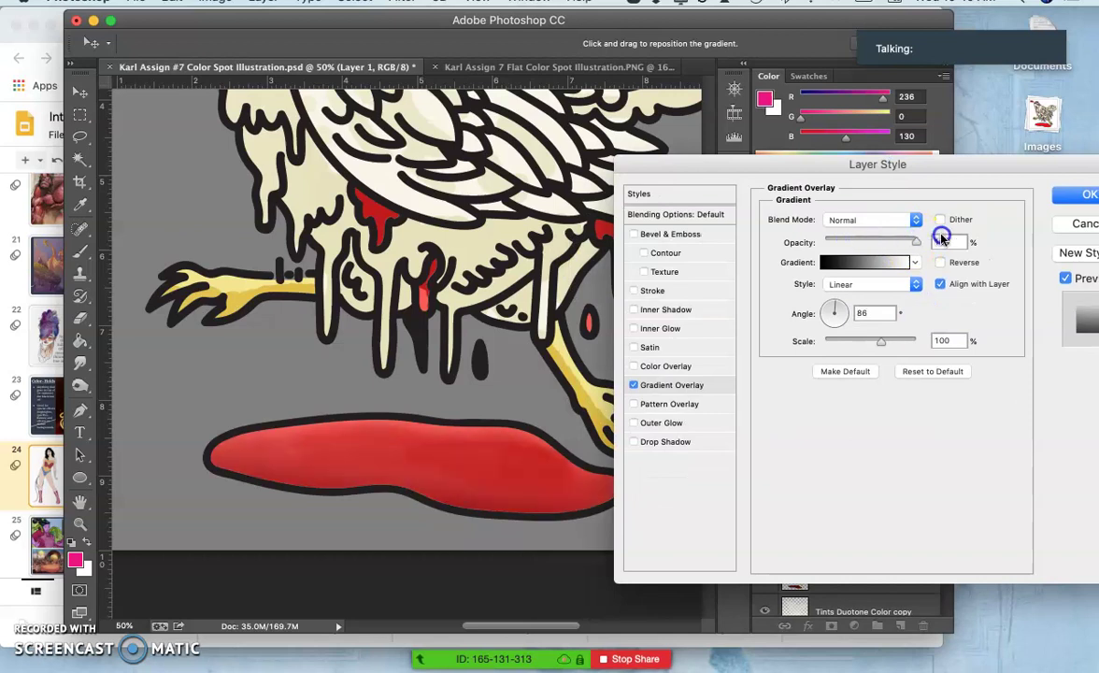
# Try Dissolve and Pin Light blending, settling on Hard Light with lower opacity.
pyautogui.click(917, 218)
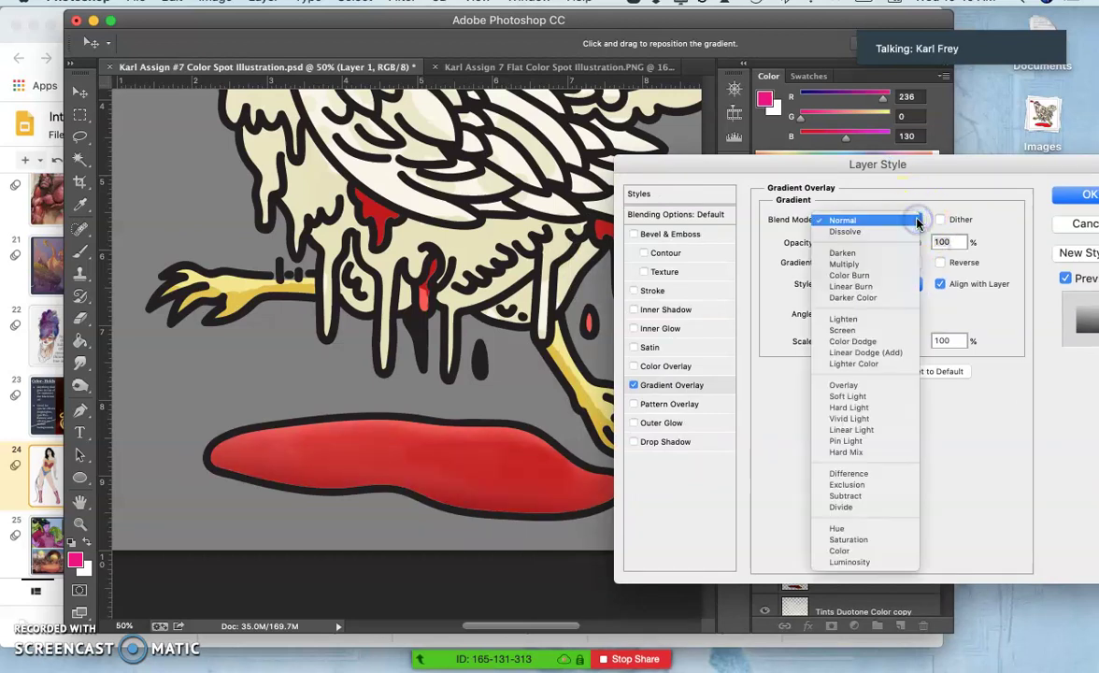
pyautogui.click(911, 221)
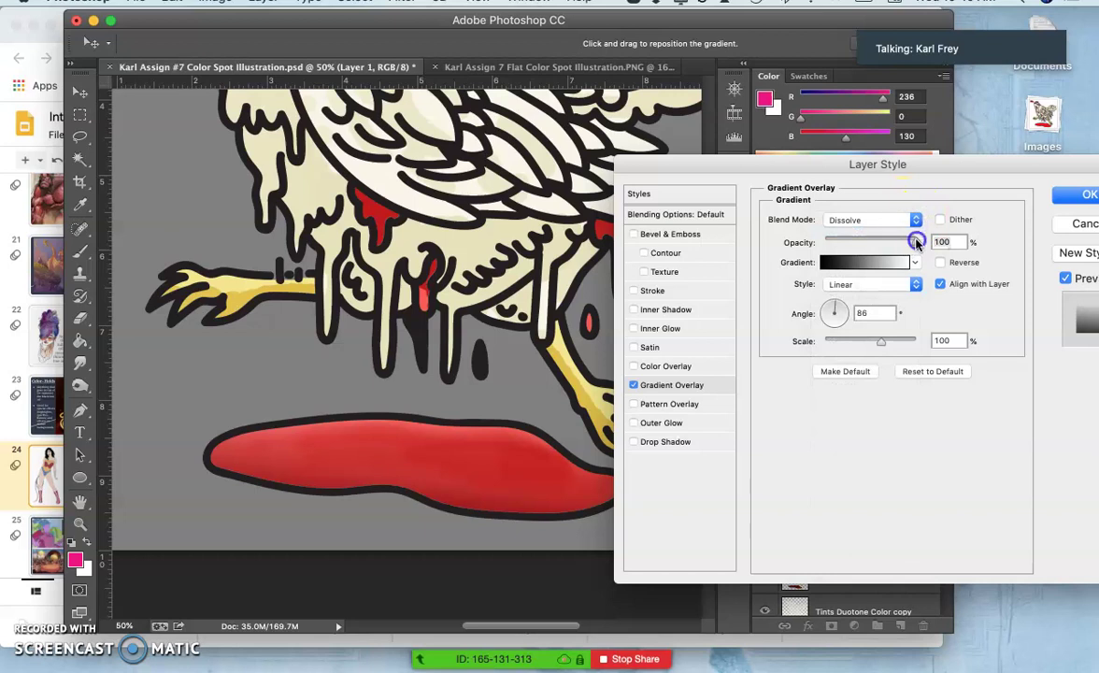
pyautogui.moveTo(917, 242); pyautogui.dragTo(880, 242)
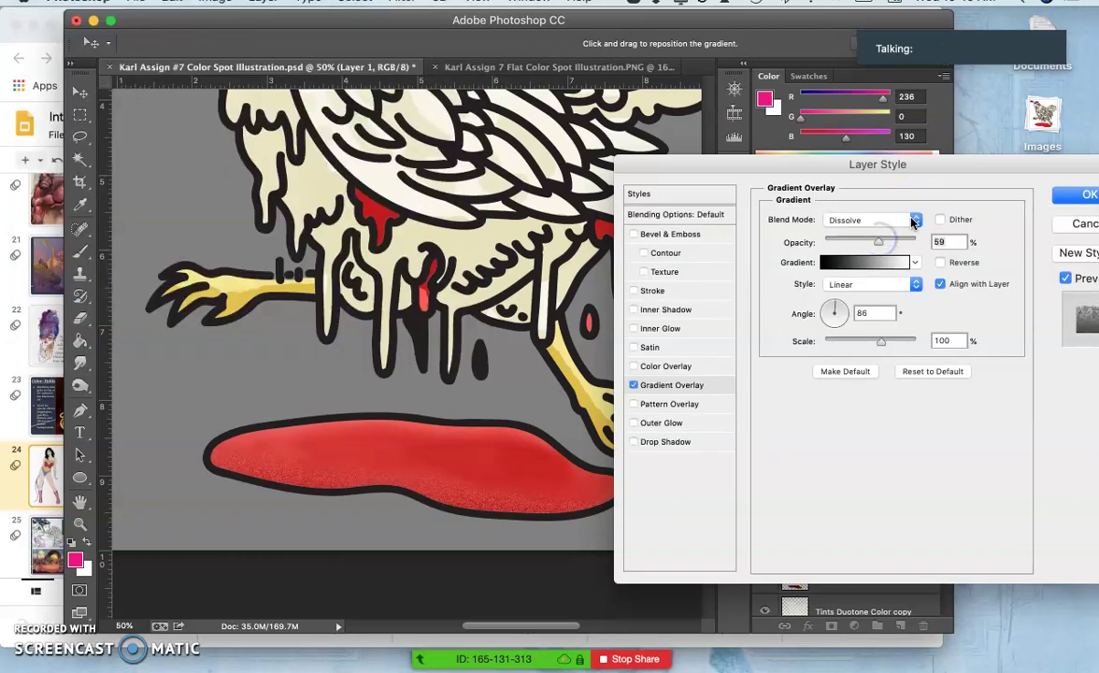
pyautogui.click(914, 220)
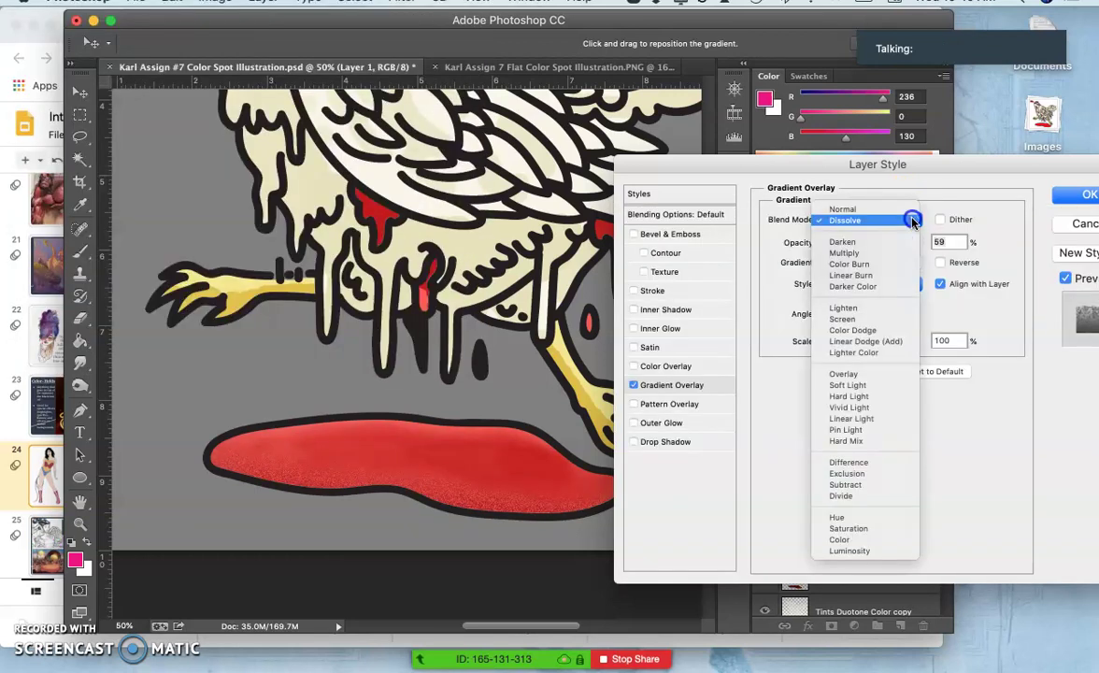
pyautogui.click(853, 431)
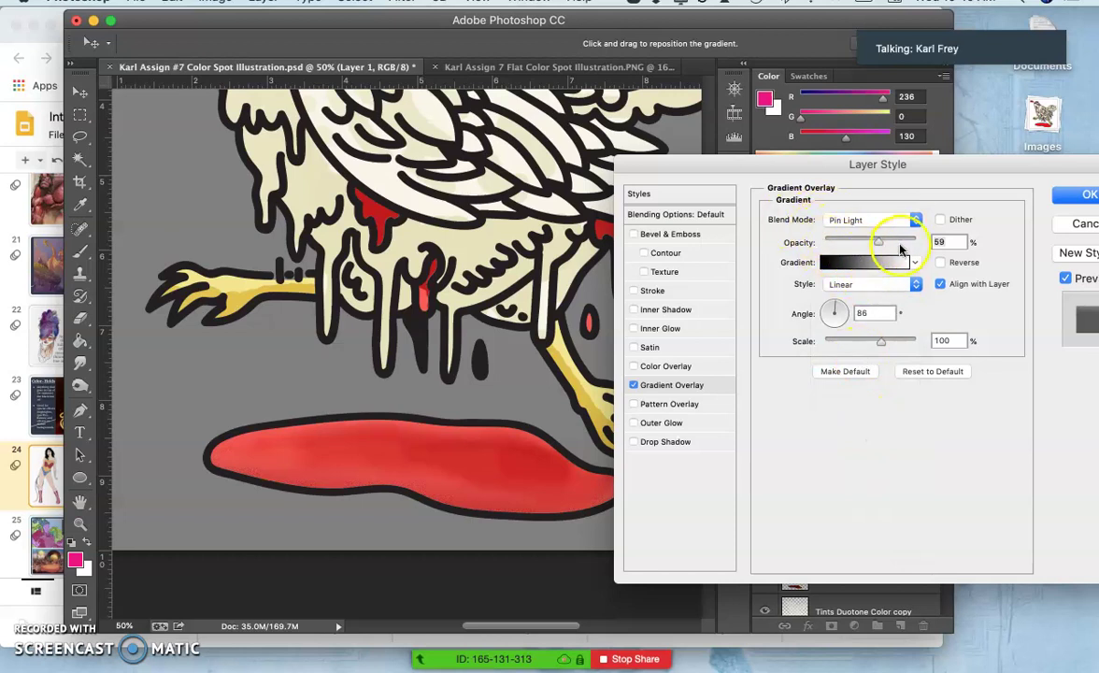
pyautogui.click(919, 219)
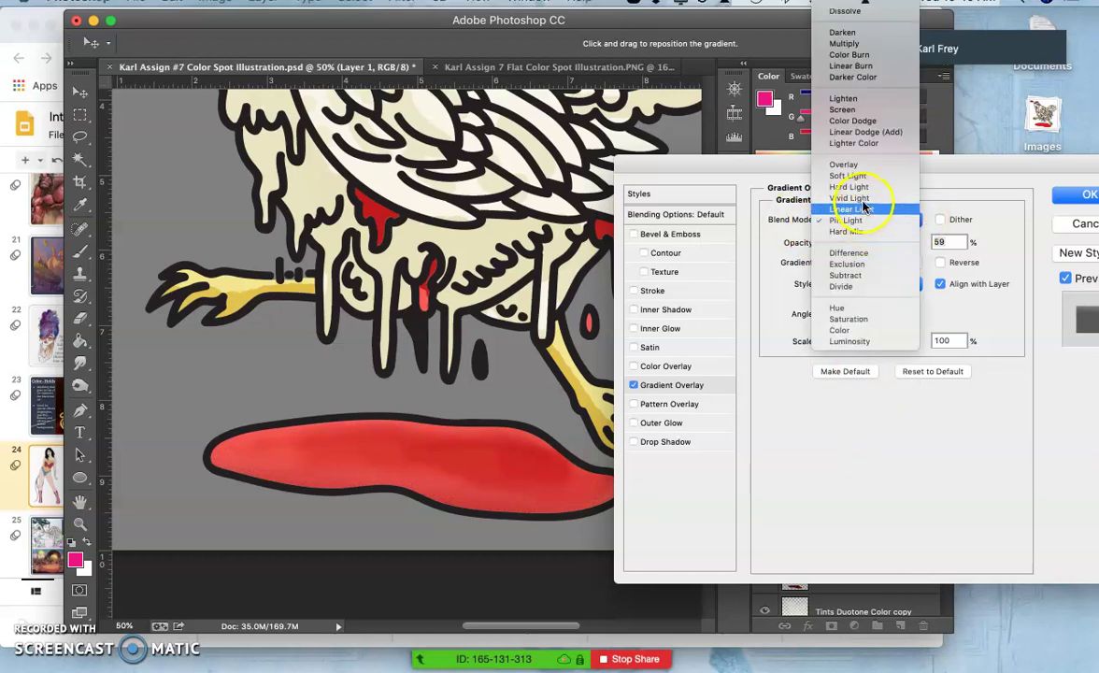
pyautogui.click(860, 188)
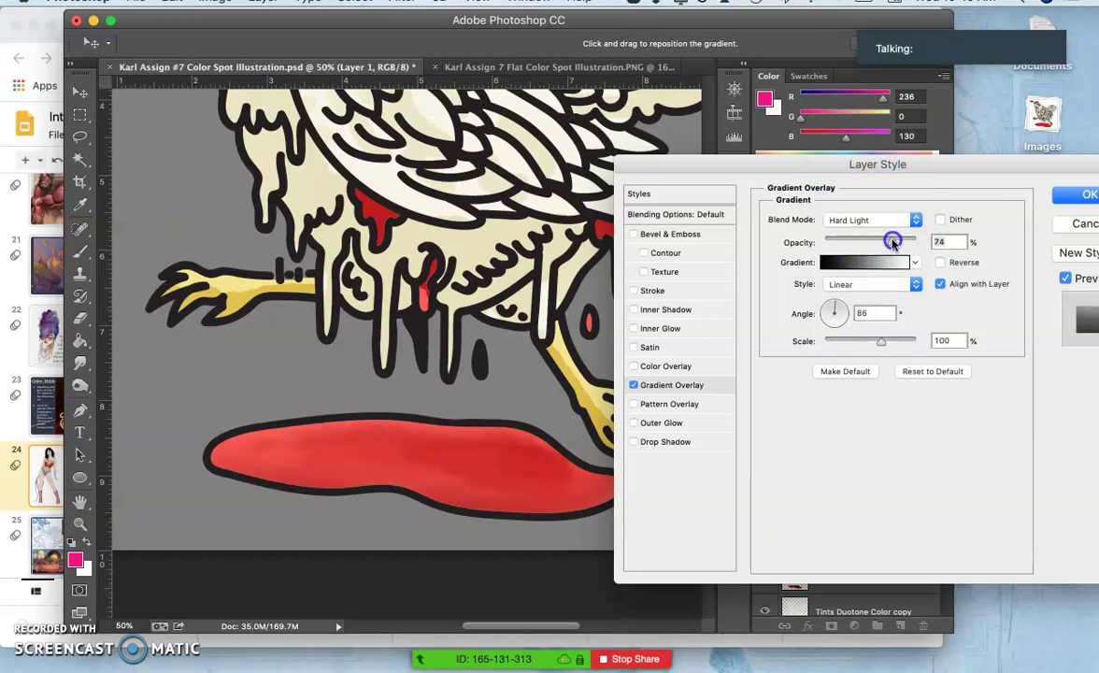
pyautogui.moveTo(904, 243); pyautogui.dragTo(899, 243)
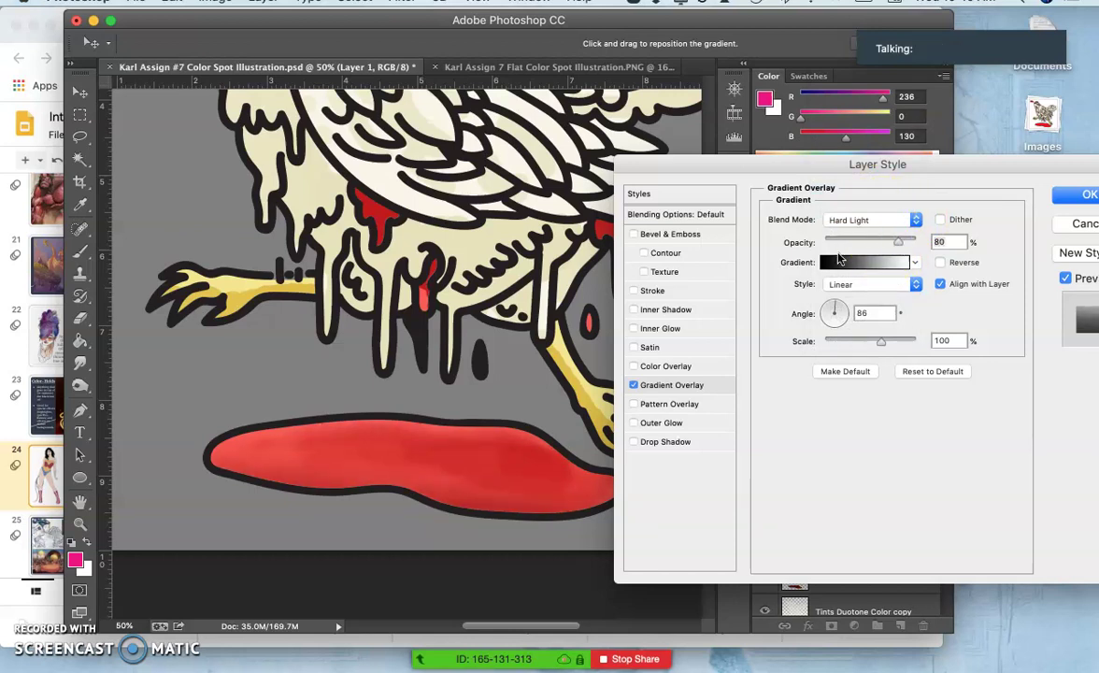
pyautogui.click(503, 450)
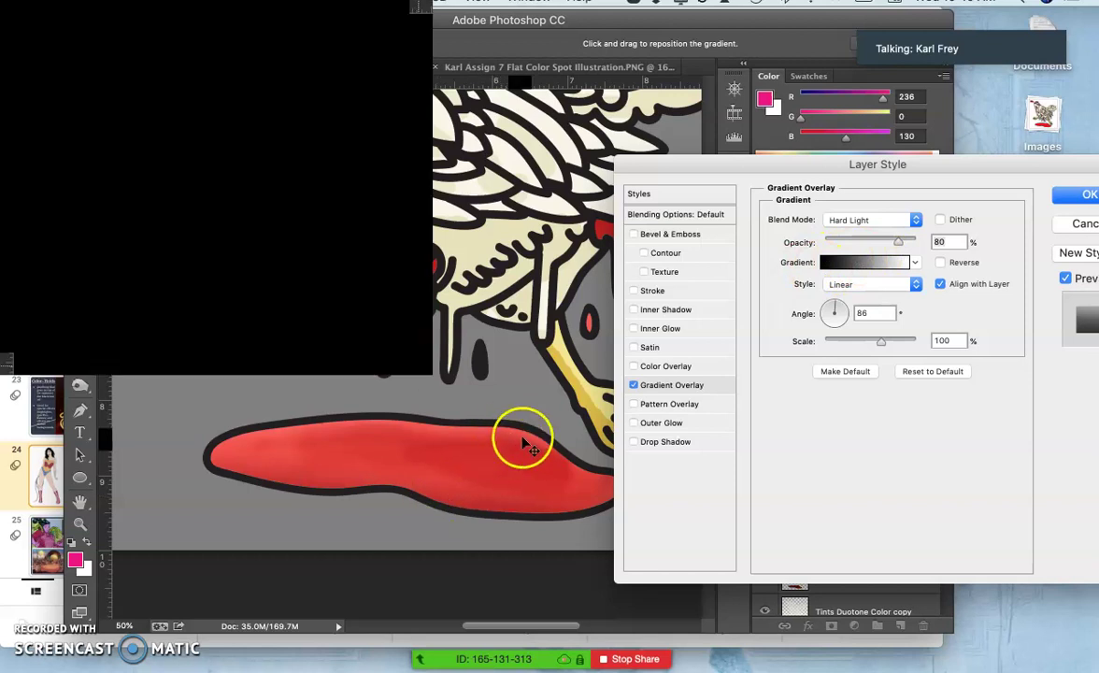
# Try colourful gradient presets, then keep the black-to-white gradient.
pyautogui.click(841, 265)
pyautogui.click(915, 262)
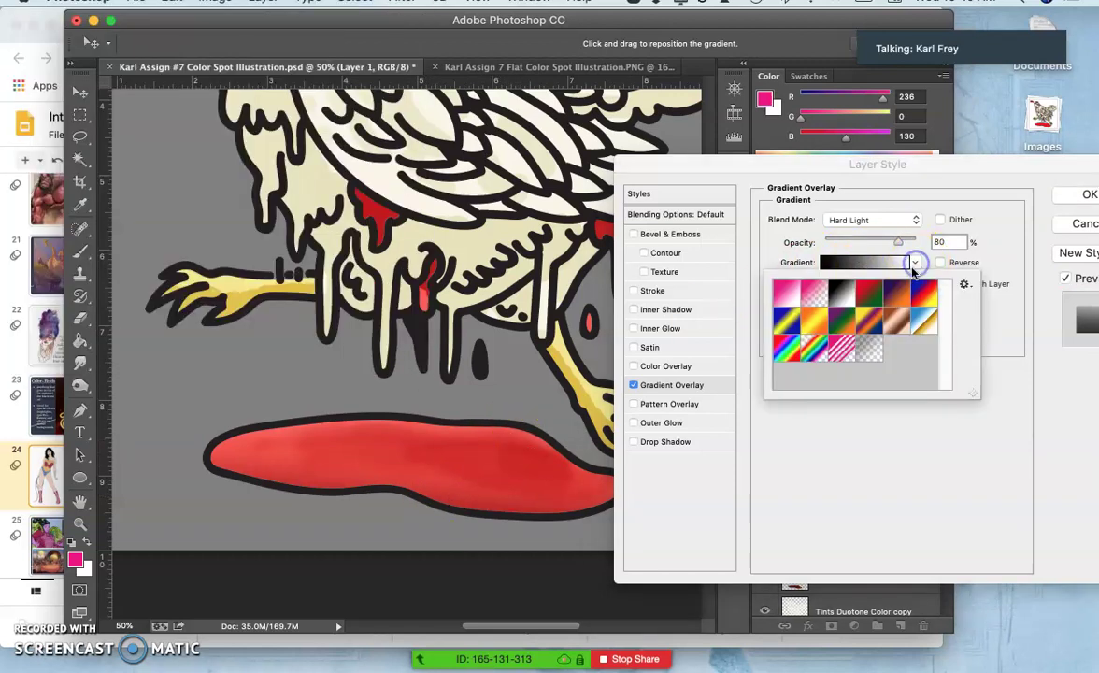
pyautogui.click(872, 325)
pyautogui.click(671, 389)
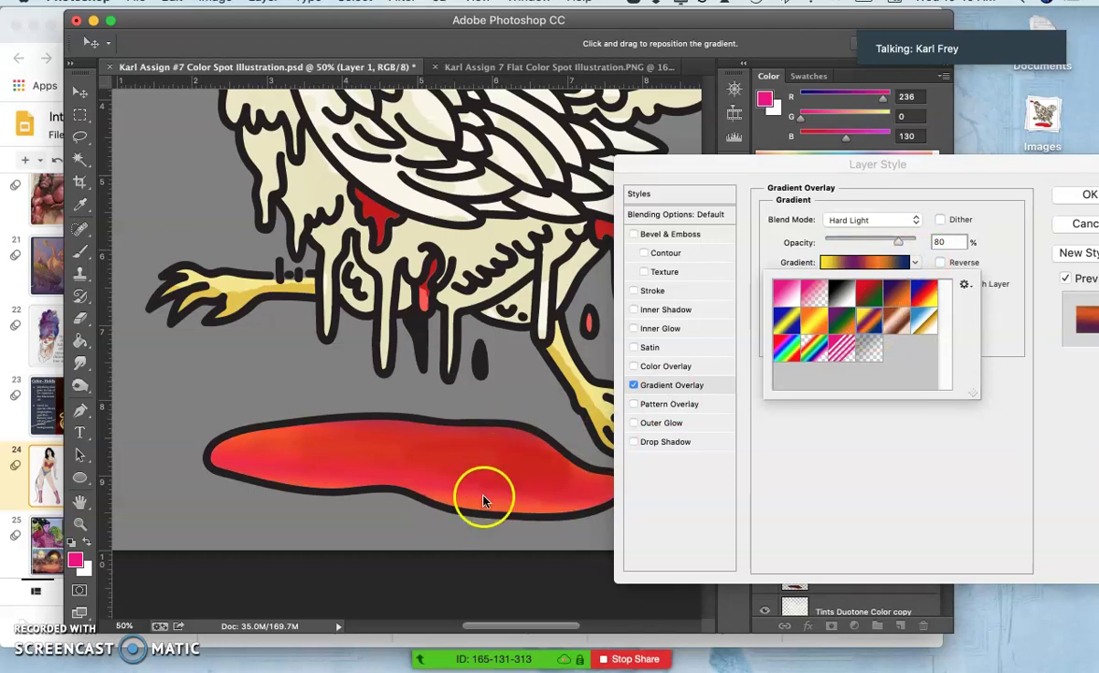
pyautogui.moveTo(497, 473); pyautogui.dragTo(601, 437)
pyautogui.click(841, 294)
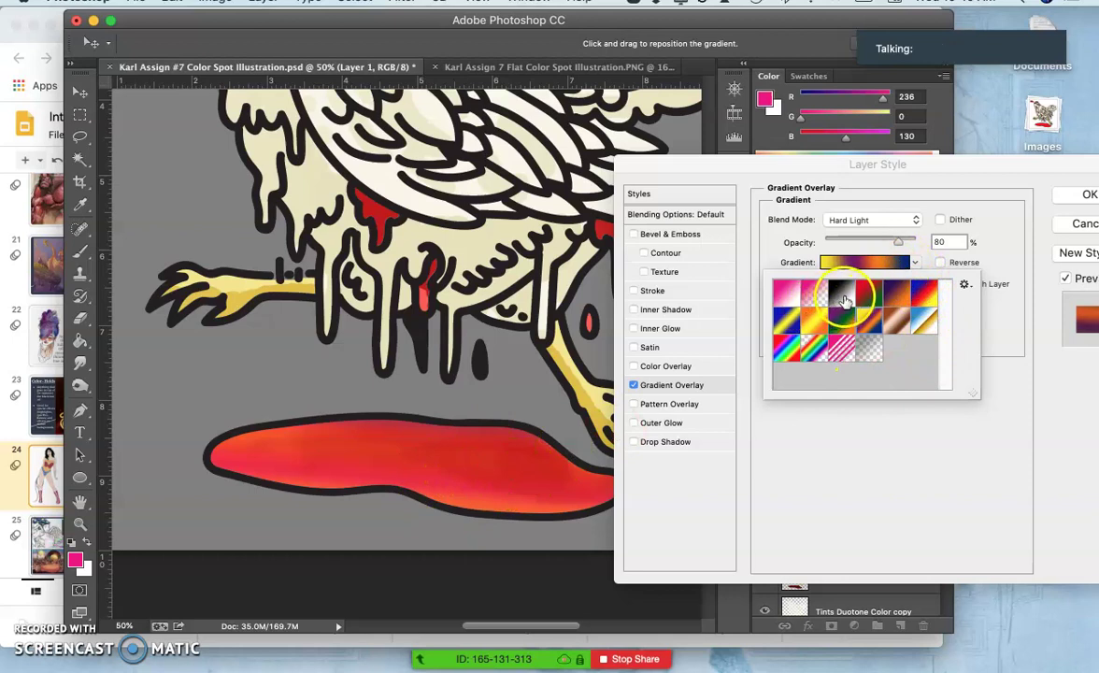
pyautogui.click(1002, 245)
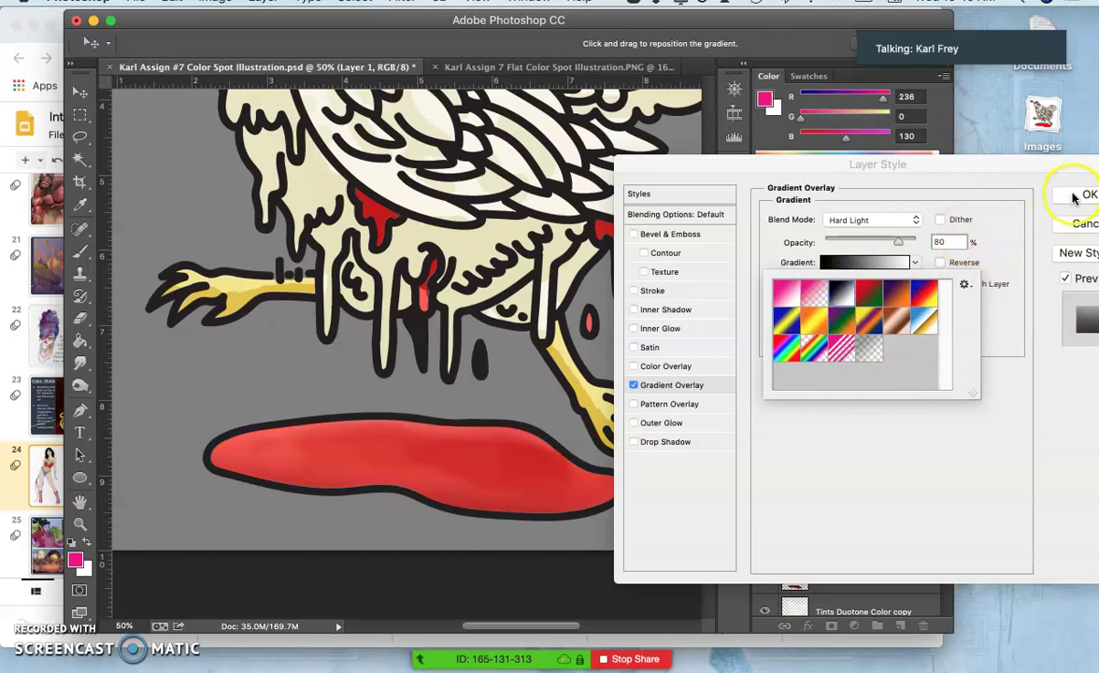
pyautogui.click(1006, 214)
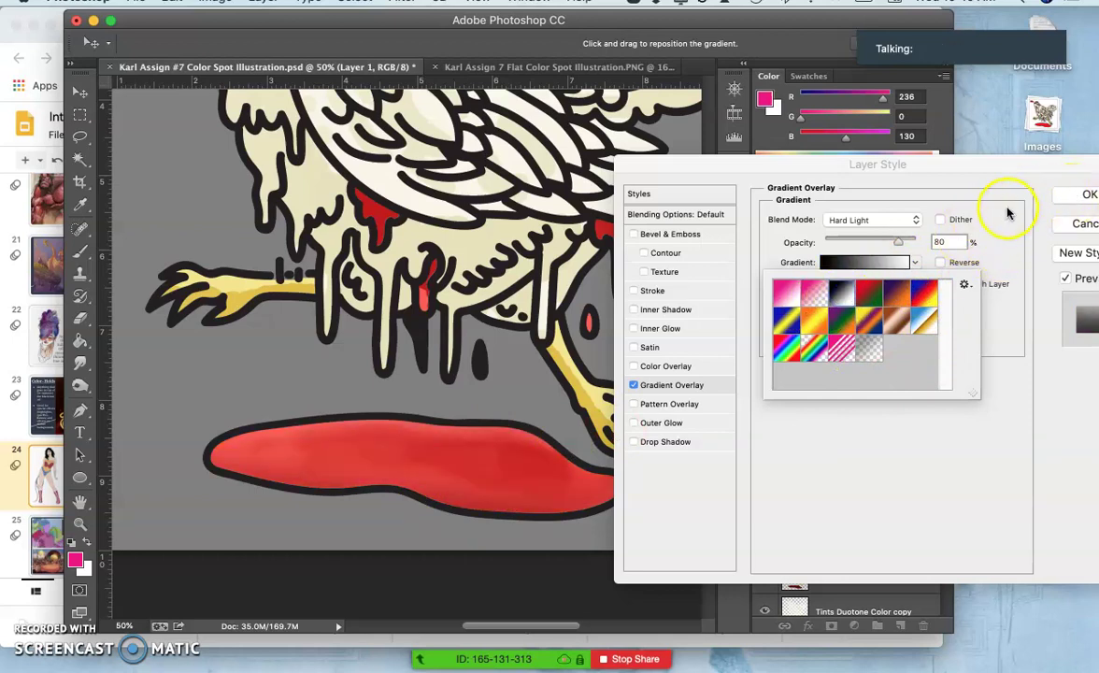
# Set scale 78, angle 96° and opacity in the high fifties, then apply.
pyautogui.moveTo(877, 348)
pyautogui.mouseDown()
pyautogui.moveTo(934, 347)
pyautogui.moveTo(817, 346)
pyautogui.moveTo(880, 342)
pyautogui.mouseUp()
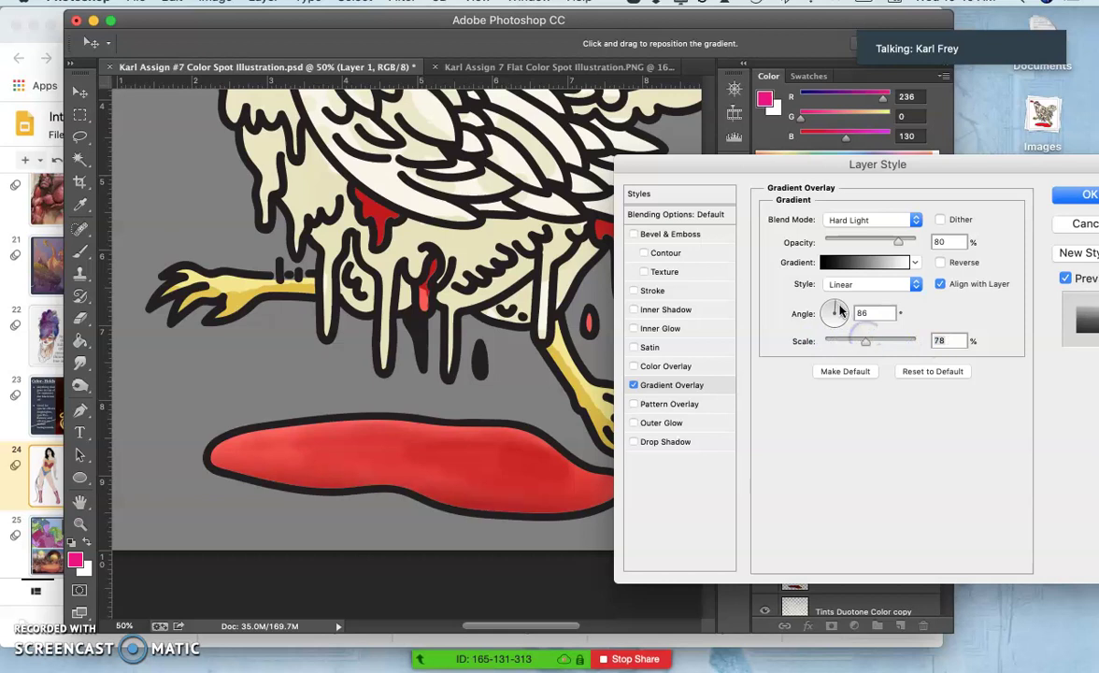
pyautogui.moveTo(839, 310); pyautogui.dragTo(833, 309)
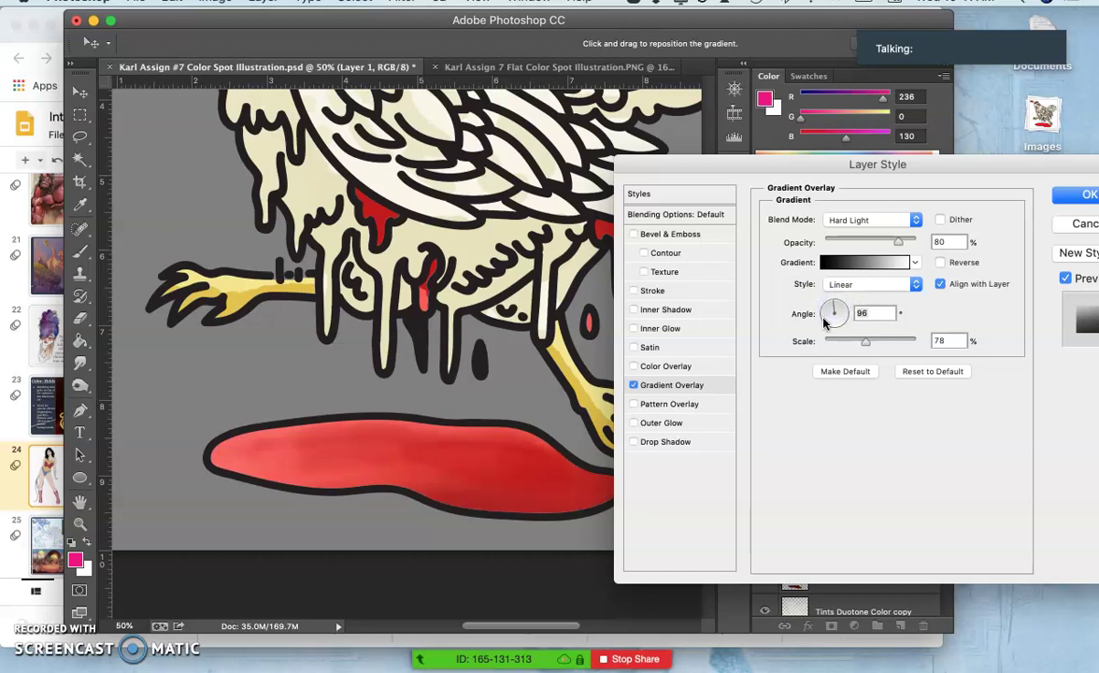
pyautogui.moveTo(896, 244); pyautogui.dragTo(876, 245)
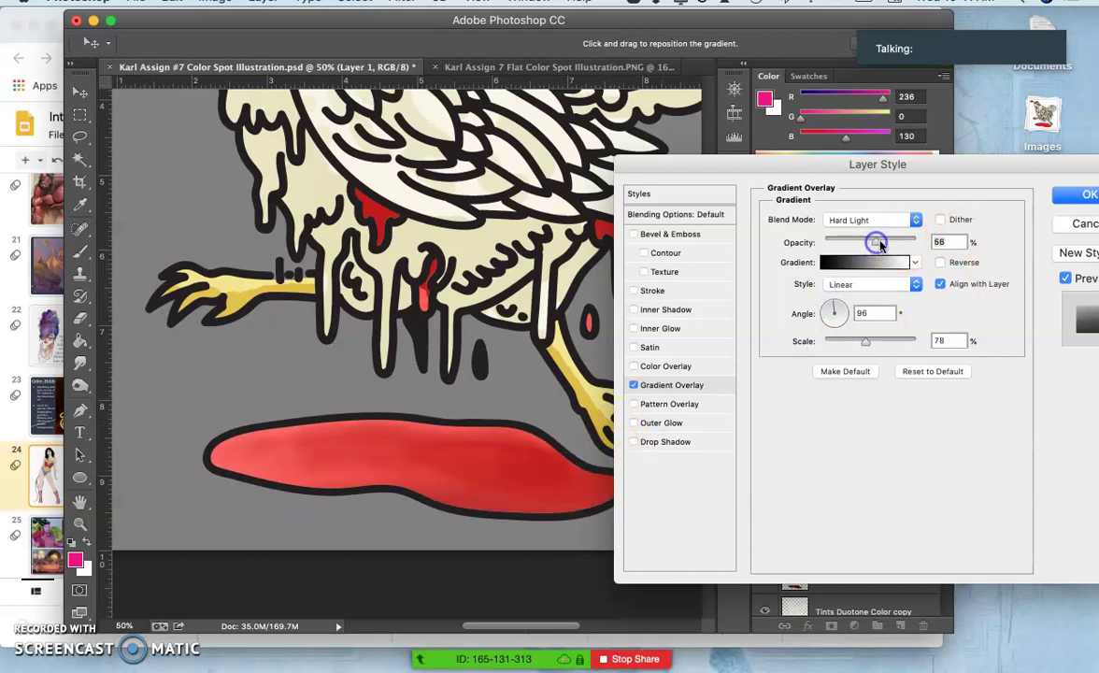
pyautogui.click(1085, 196)
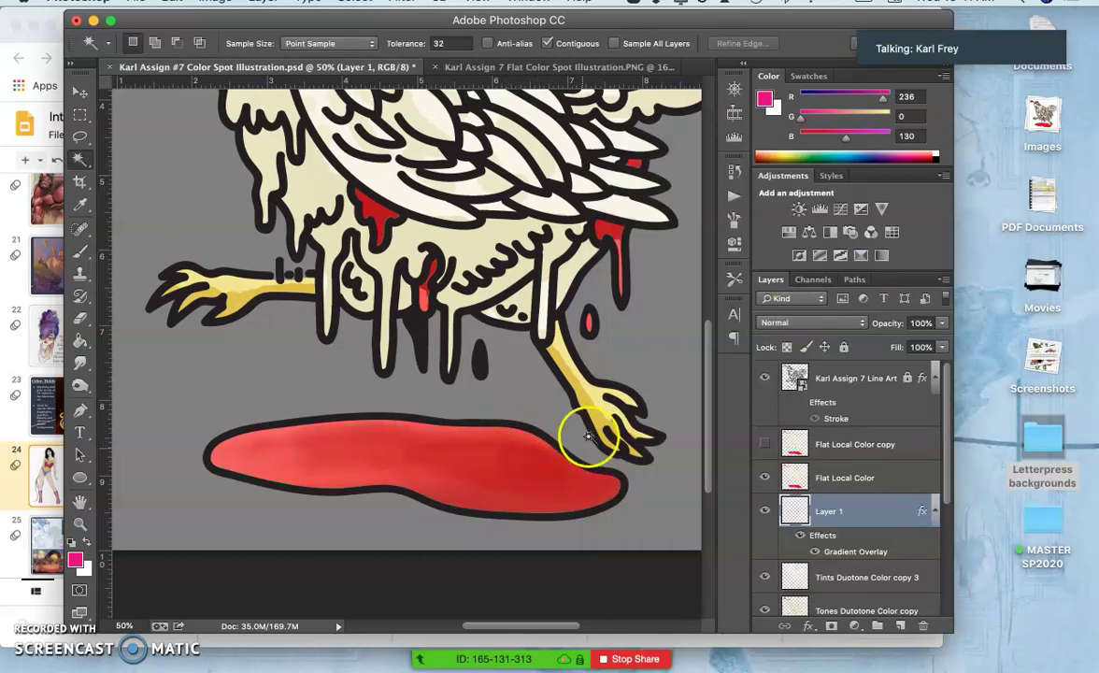
# Set Layer 1's blend mode to Darken and compare it on and off in full view.
pyautogui.click(831, 329)
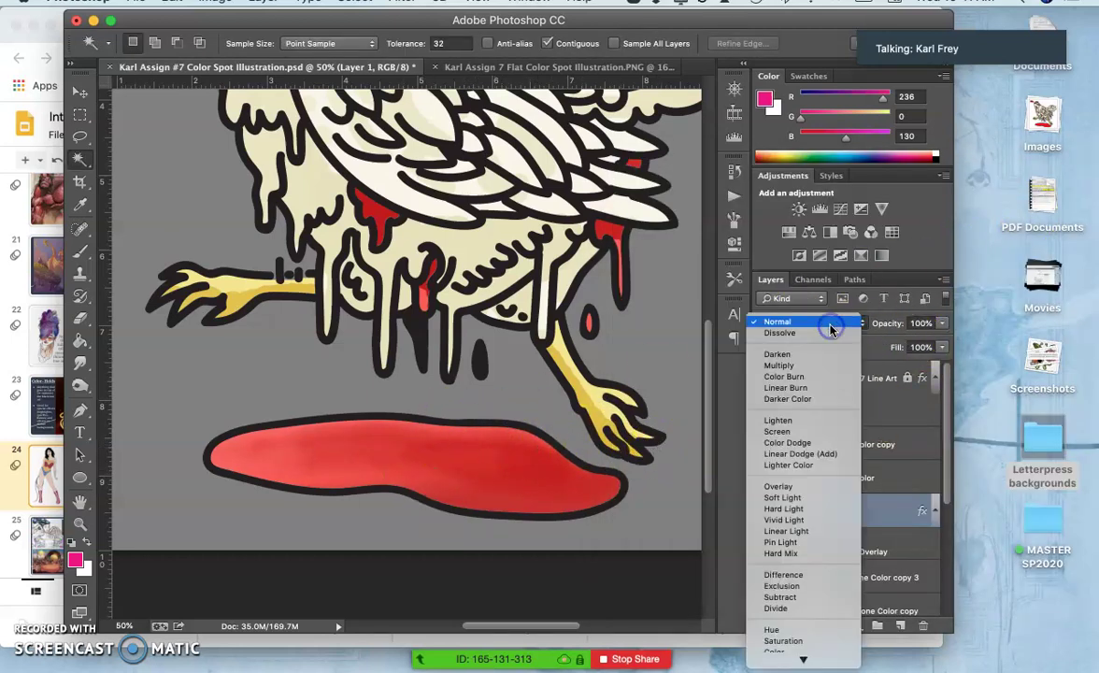
pyautogui.click(790, 354)
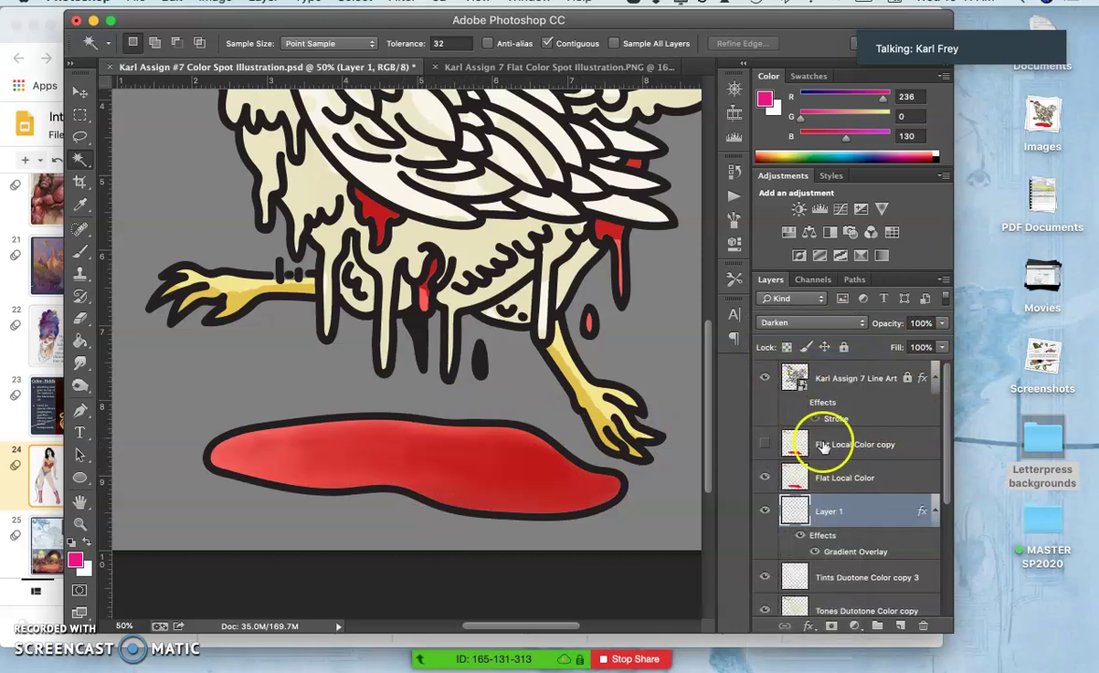
pyautogui.press('super+minus')
pyautogui.press('super+minus')
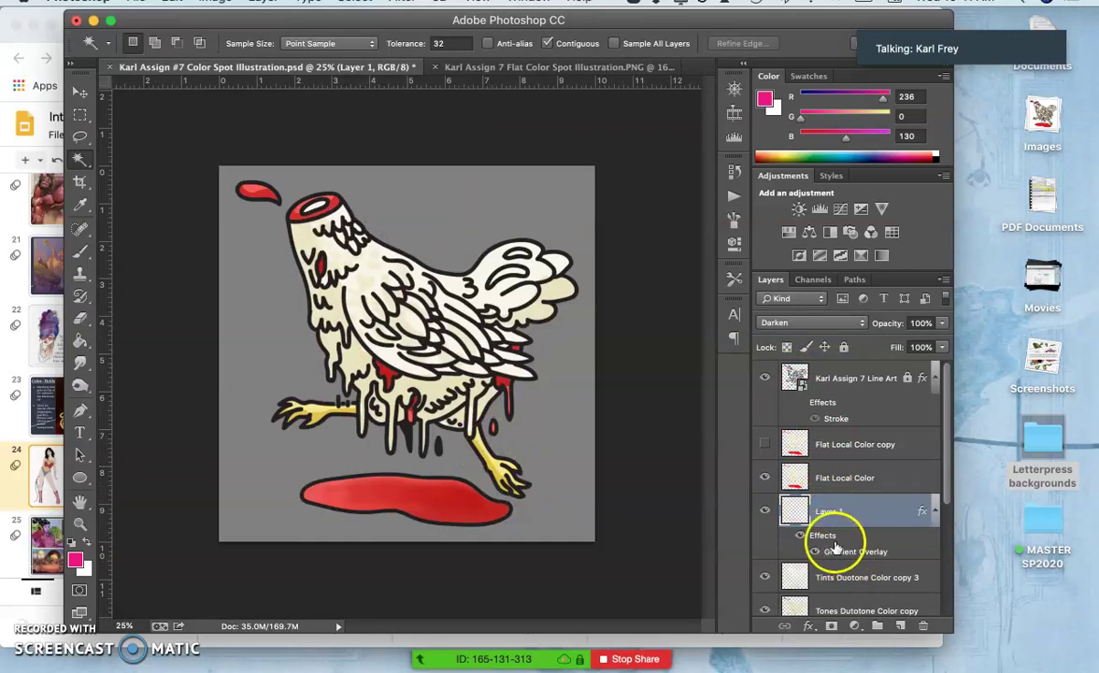
pyautogui.click(765, 512)
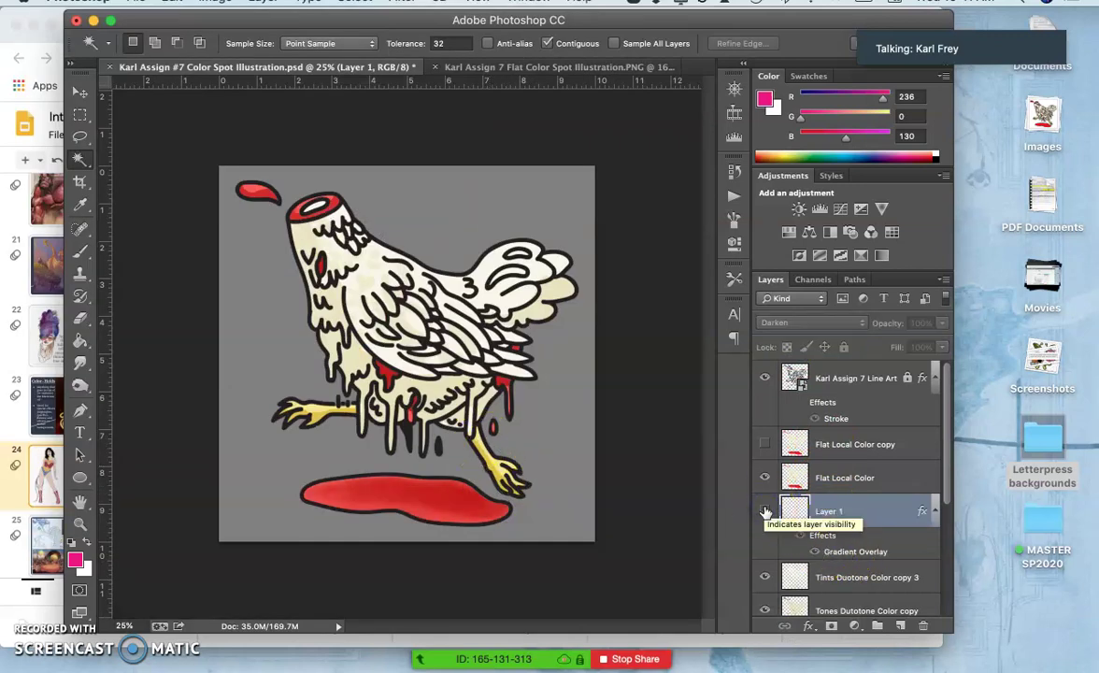
pyautogui.click(765, 512)
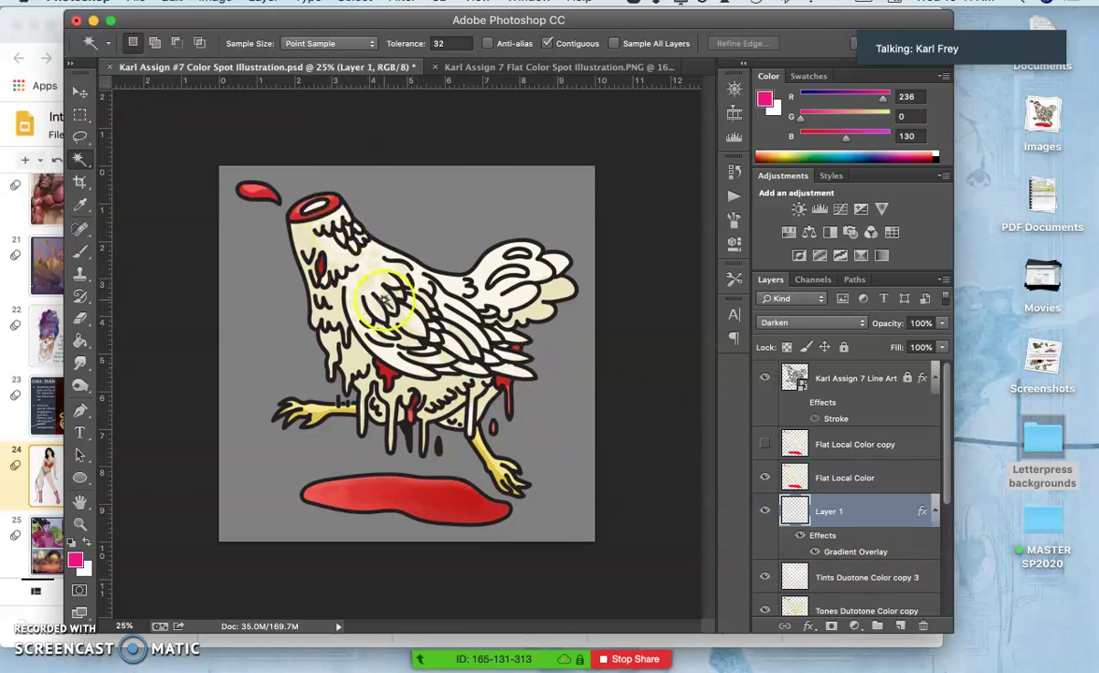
pyautogui.press('super+equal')
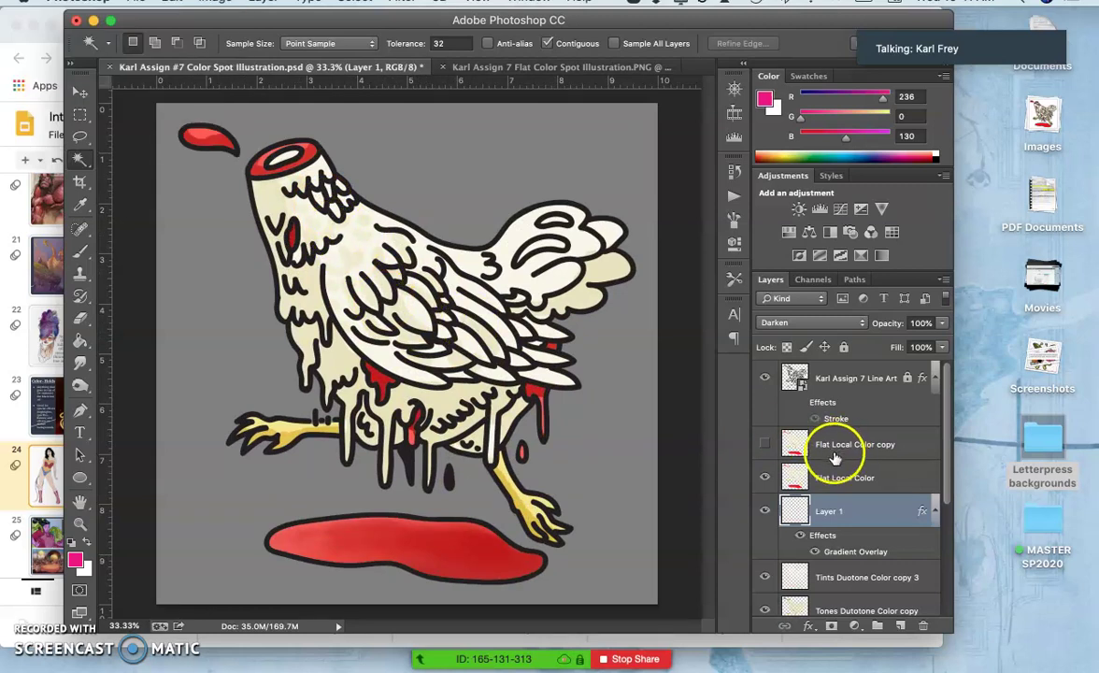
# Copy all red blood shapes from Flat Local Color onto new Layer 2 via non-contiguous Magic Wand.
pyautogui.click(792, 480)
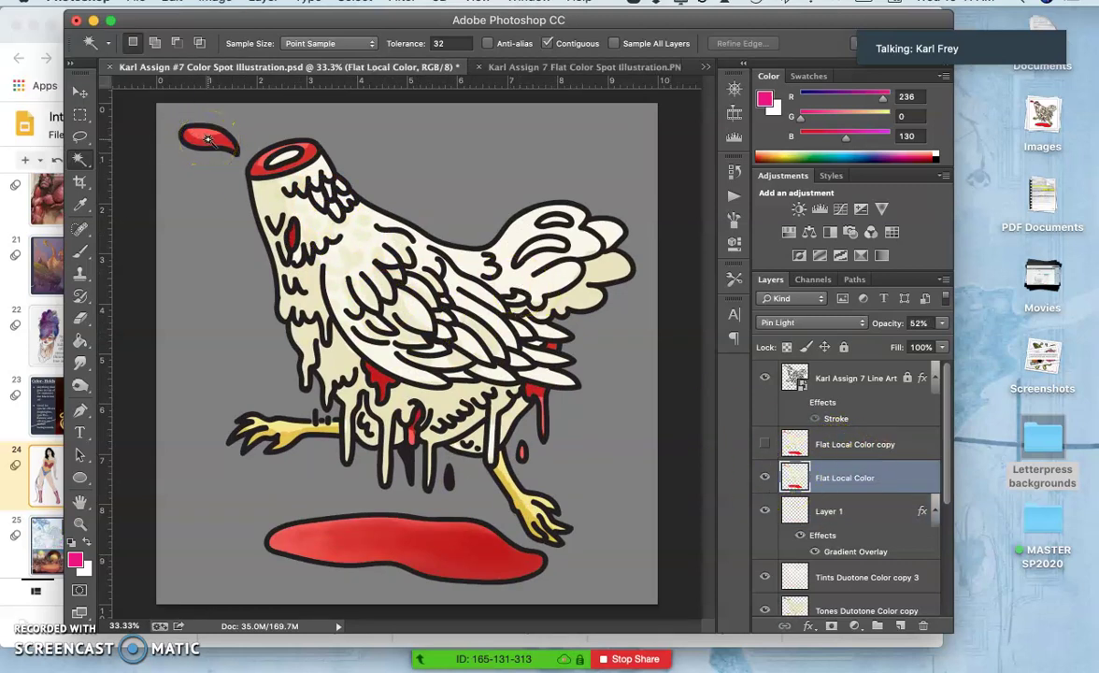
pyautogui.click(533, 45)
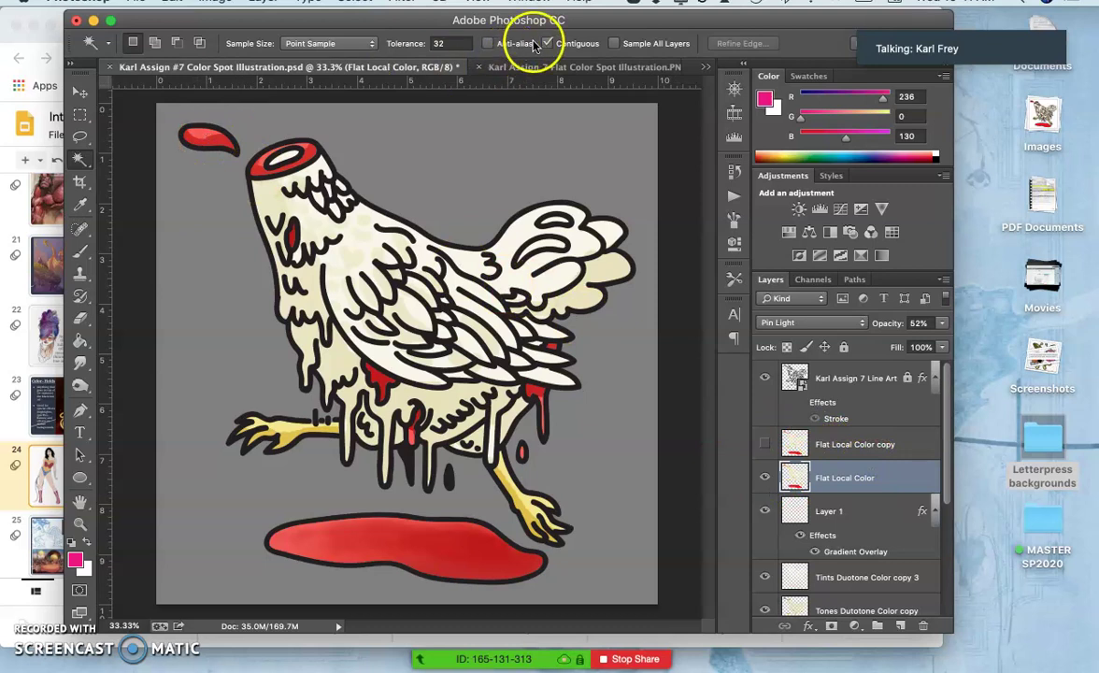
pyautogui.click(214, 140)
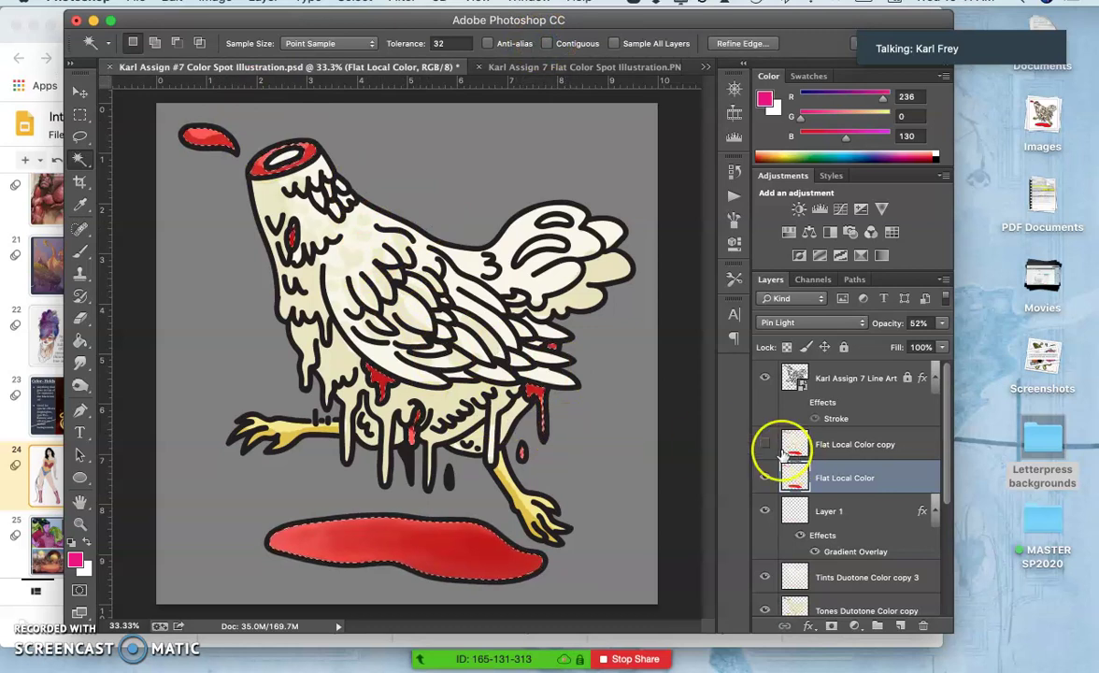
pyautogui.press('super+j')
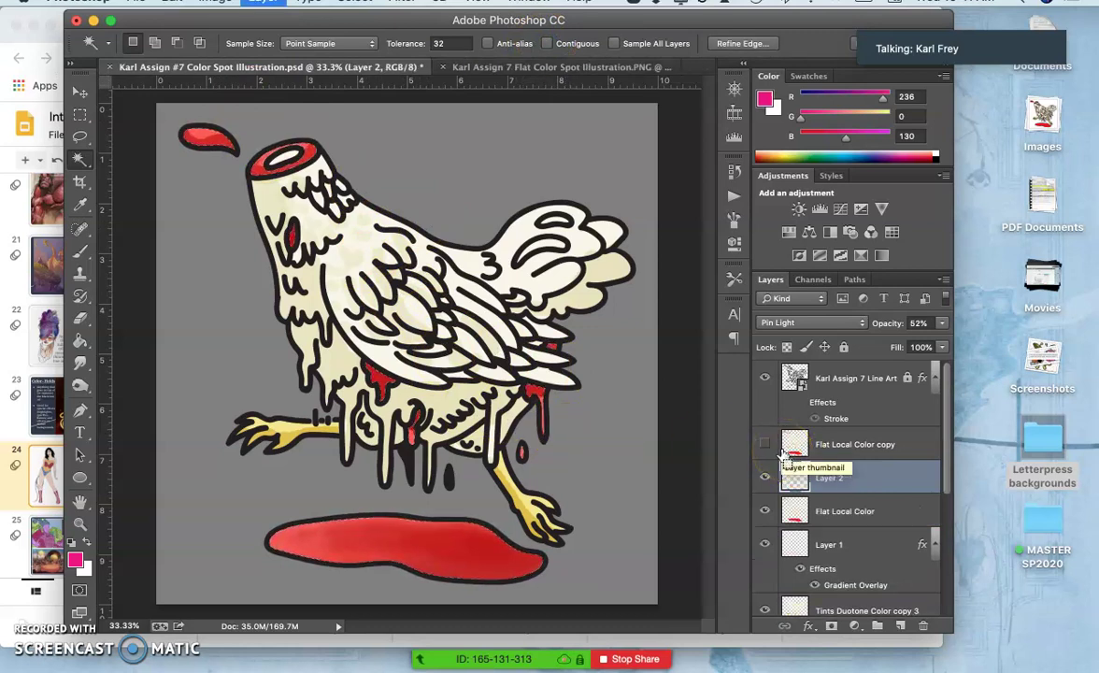
# Apply a 117.8-pixel Gaussian Blur to Layer 2 for a soft red glow.
pyautogui.click(401, 2)
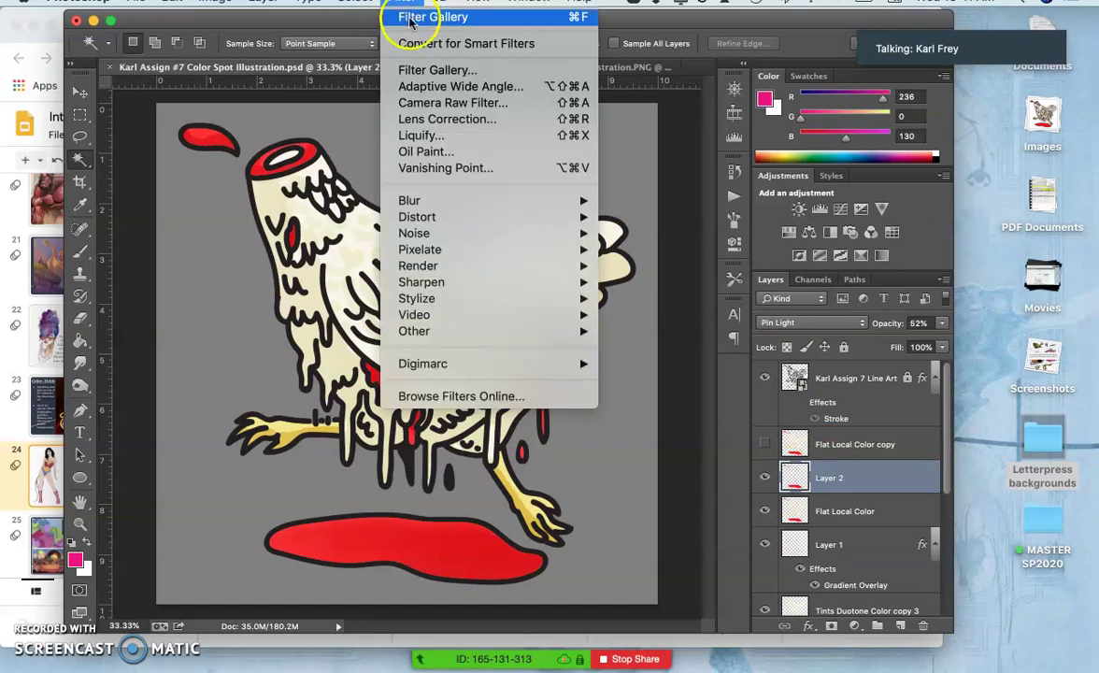
pyautogui.moveTo(420, 201)
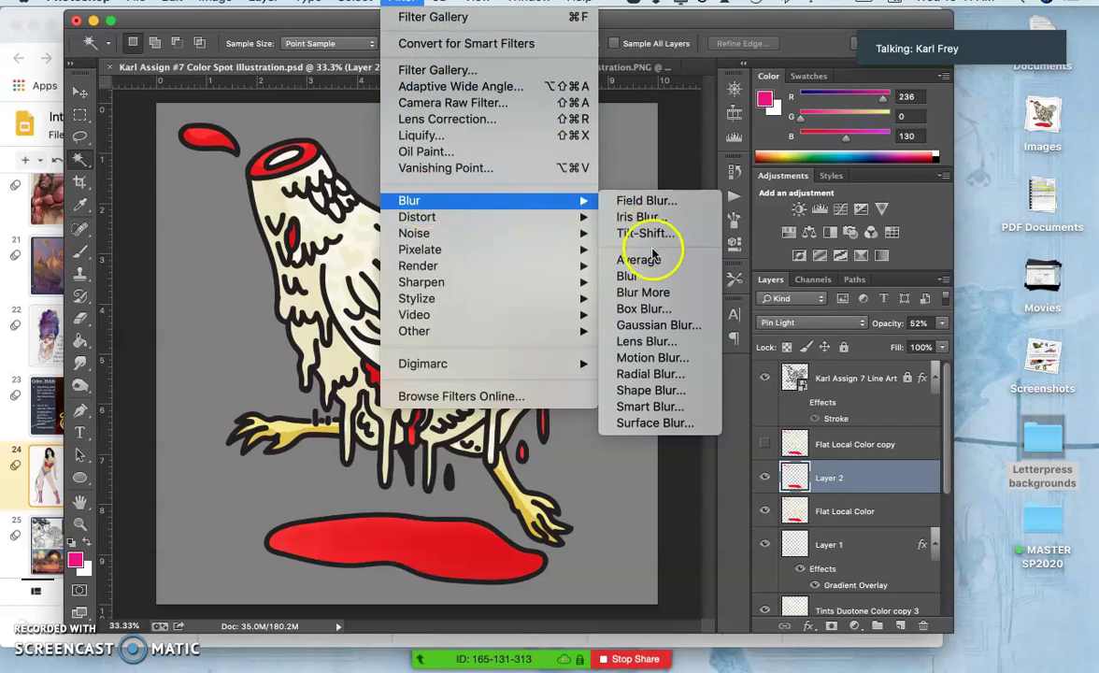
pyautogui.click(635, 325)
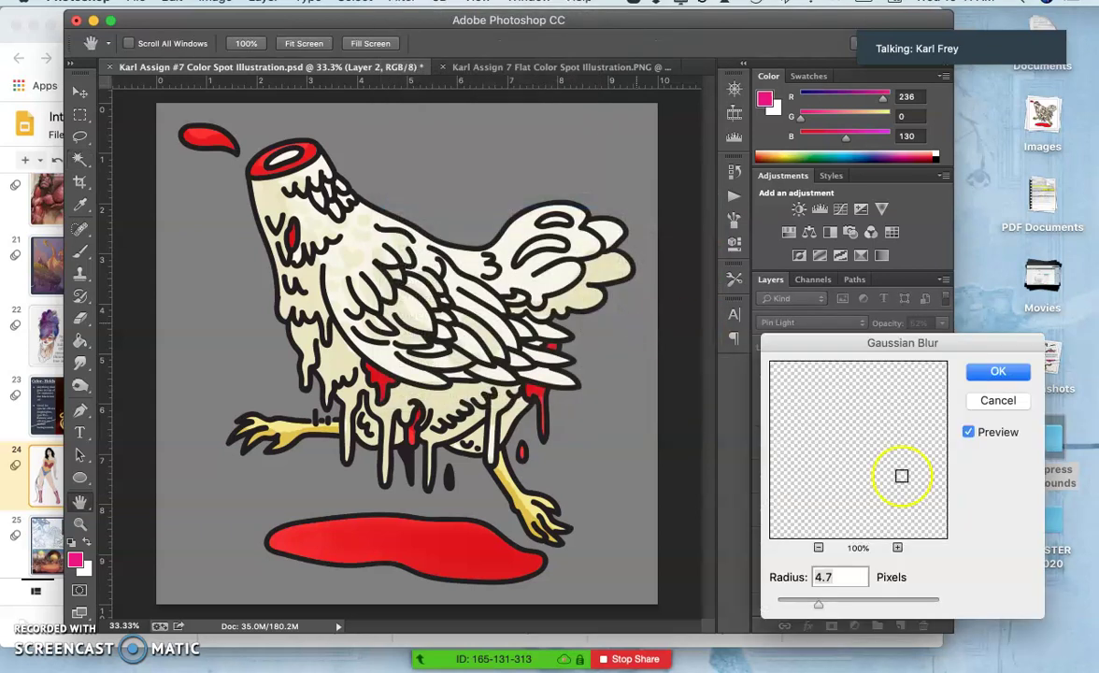
pyautogui.click(819, 604)
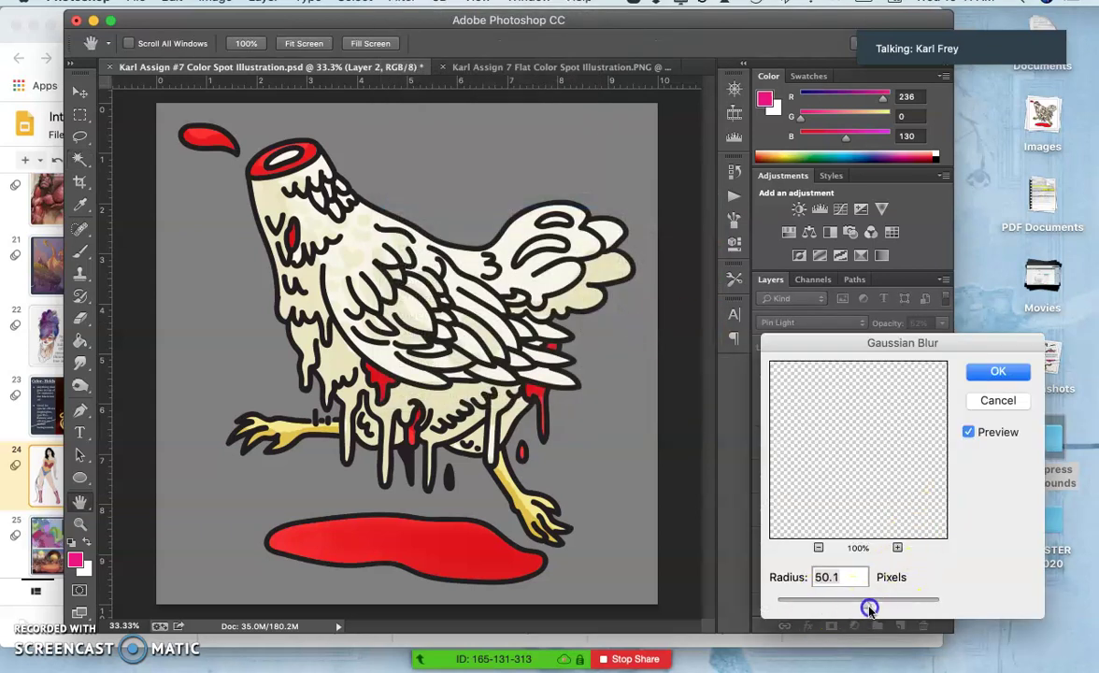
pyautogui.click(877, 497)
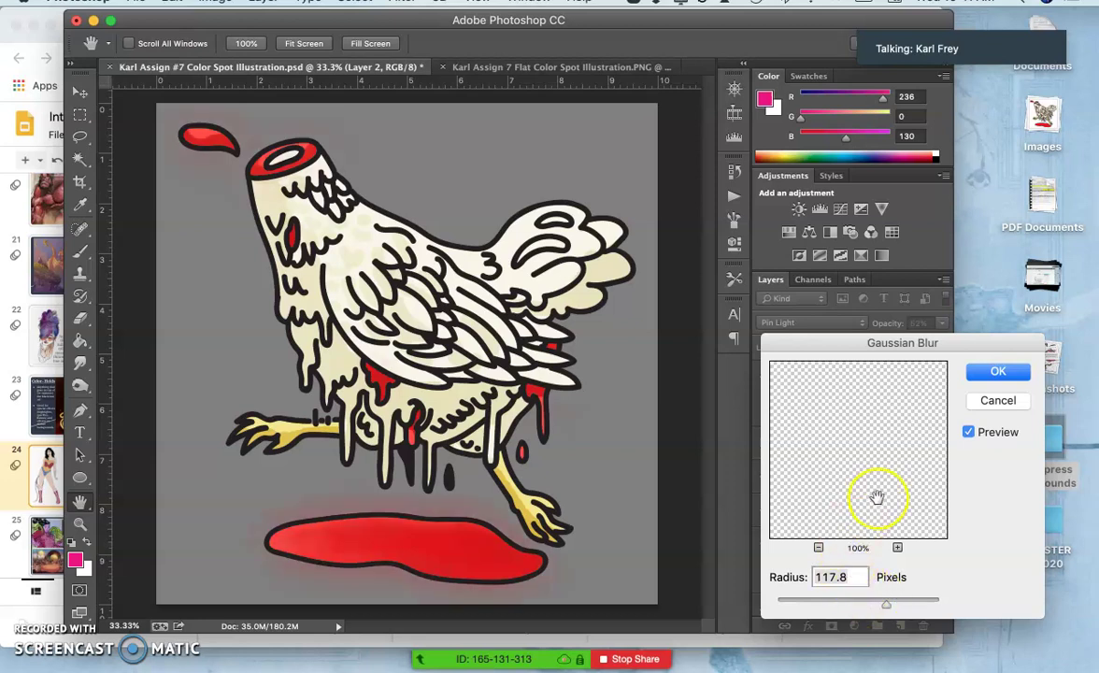
pyautogui.click(990, 374)
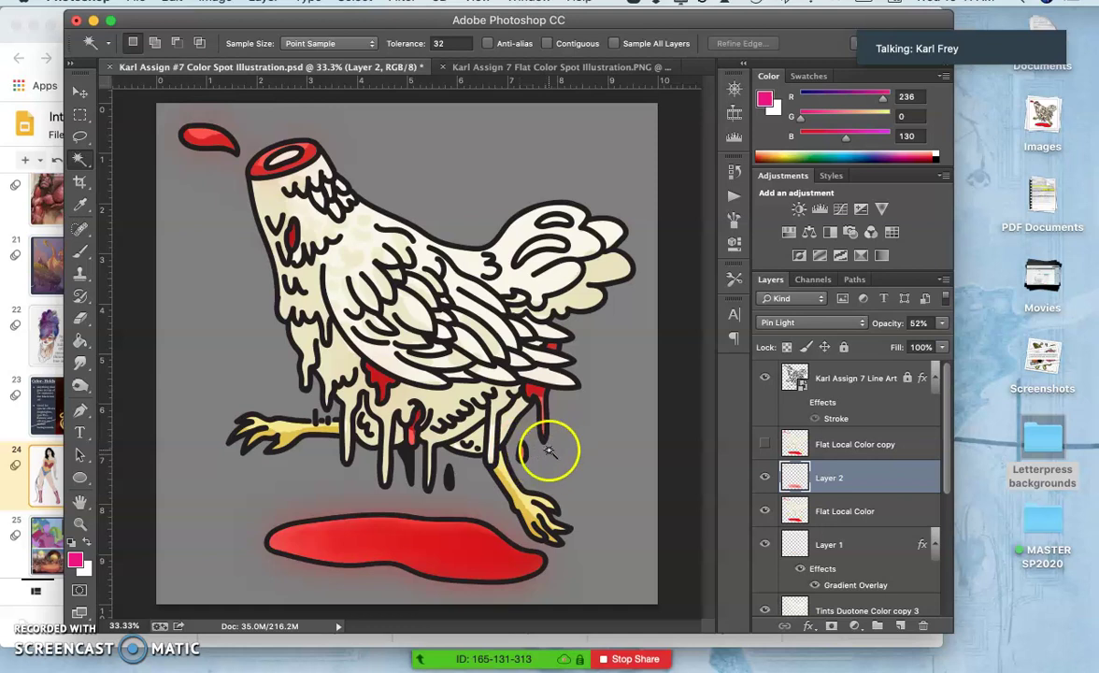
# In Levels, move Layer 2's midtone and white inputs left and raise output black to 137.
pyautogui.click(217, 3)
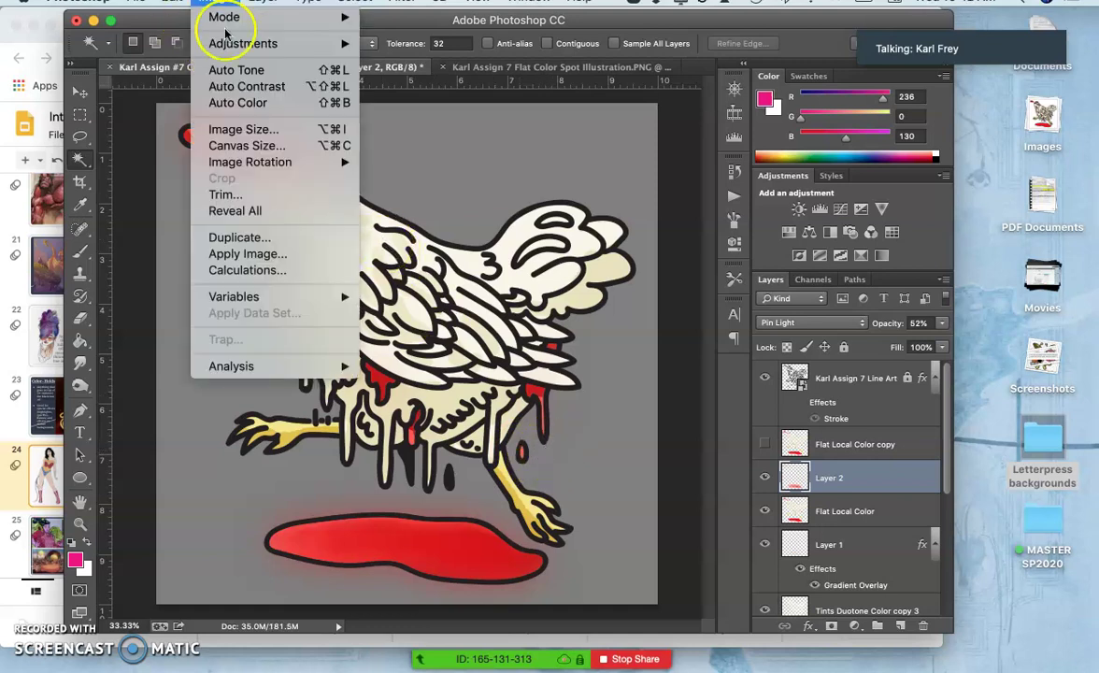
pyautogui.moveTo(244, 43)
pyautogui.click(412, 62)
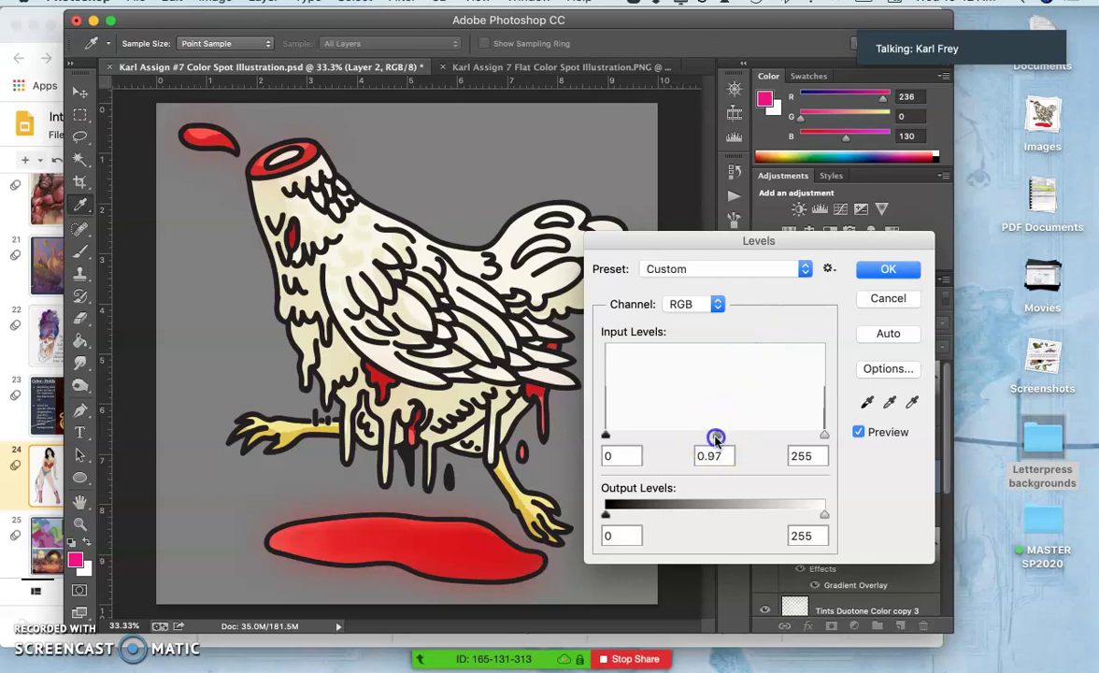
pyautogui.moveTo(716, 439); pyautogui.dragTo(643, 435)
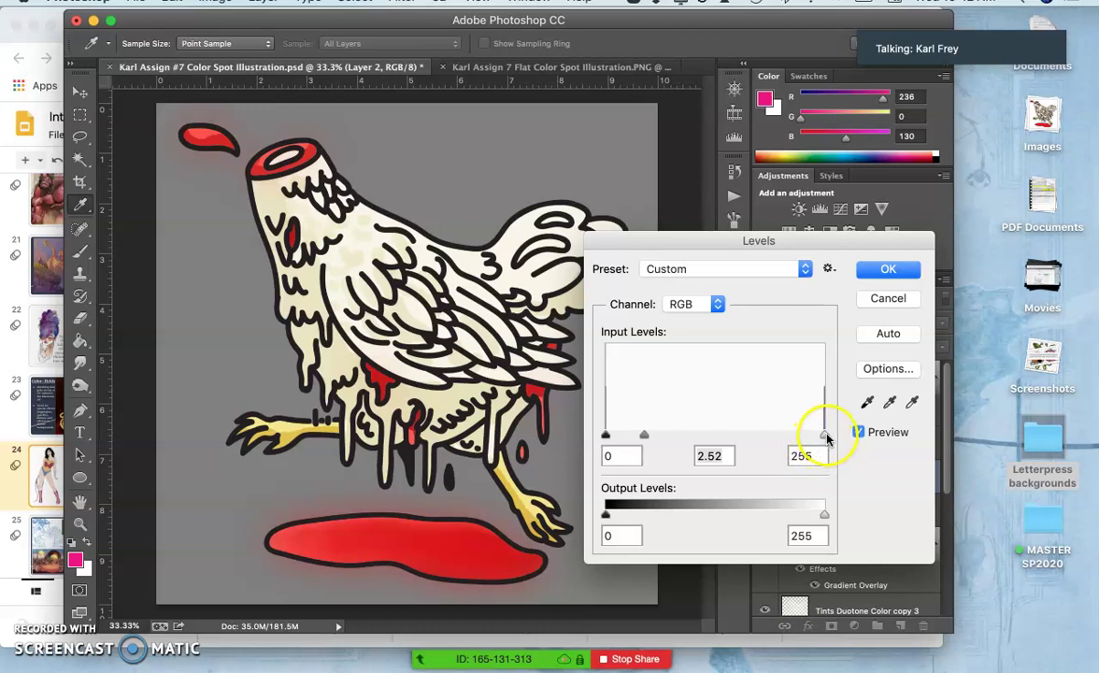
pyautogui.moveTo(782, 436); pyautogui.dragTo(746, 436)
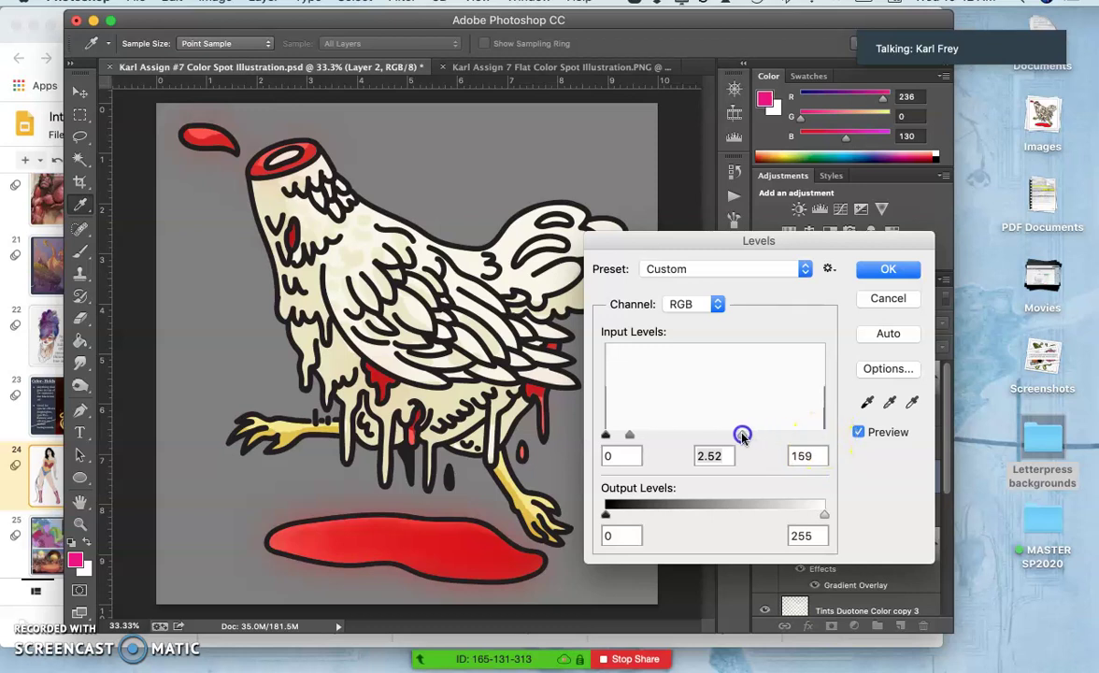
pyautogui.click(603, 516)
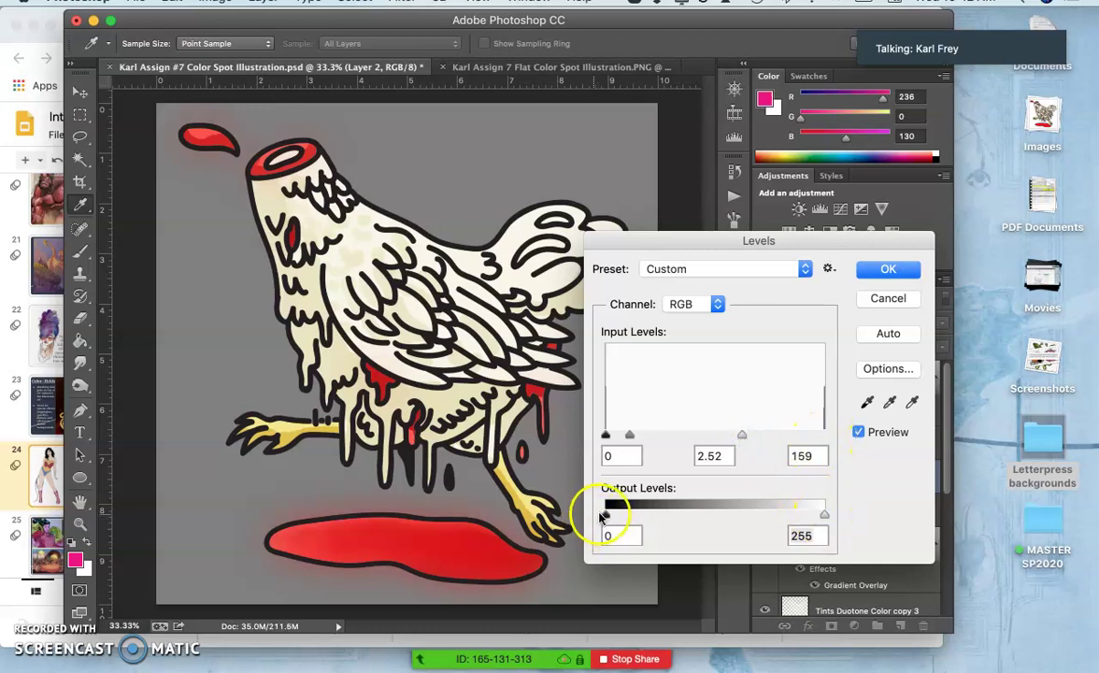
pyautogui.moveTo(685, 515); pyautogui.dragTo(686, 515)
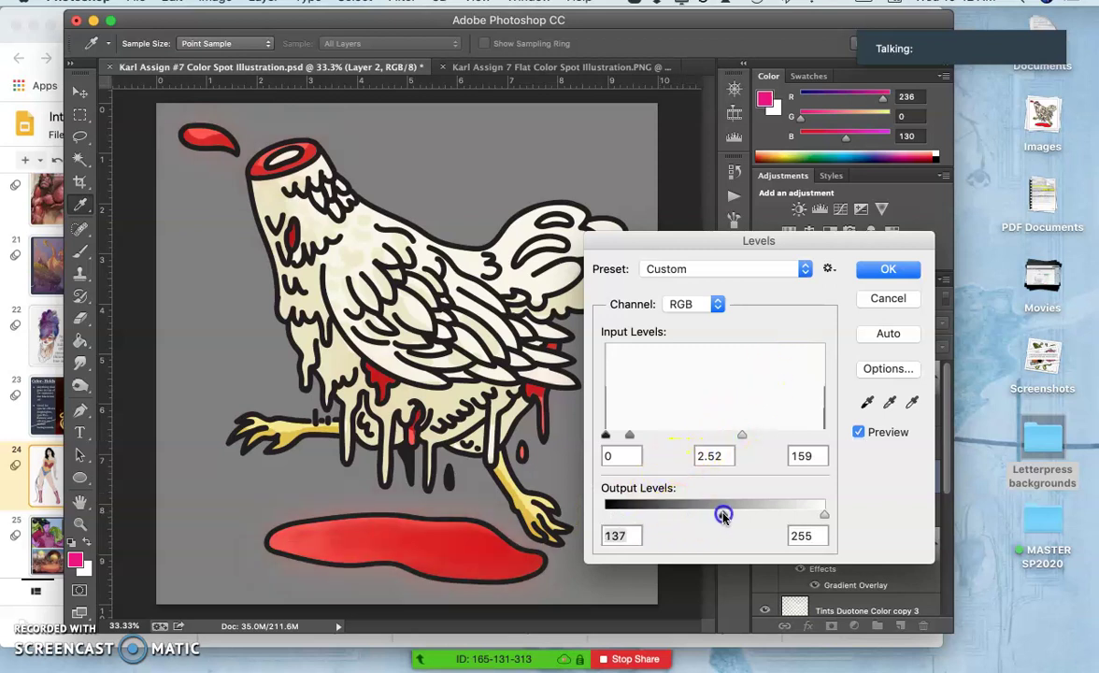
pyautogui.click(831, 287)
# Apply the Levels change and switch Layer 2's blend mode from Pin Light to Normal.
pyautogui.click(869, 271)
pyautogui.click(809, 322)
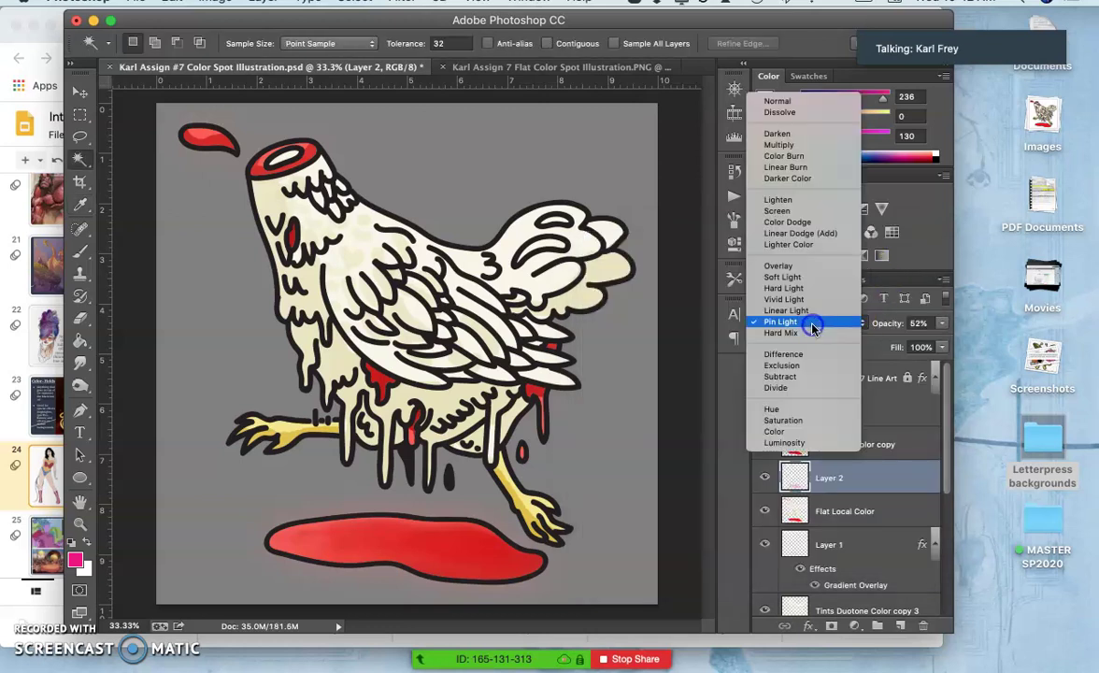
pyautogui.click(777, 101)
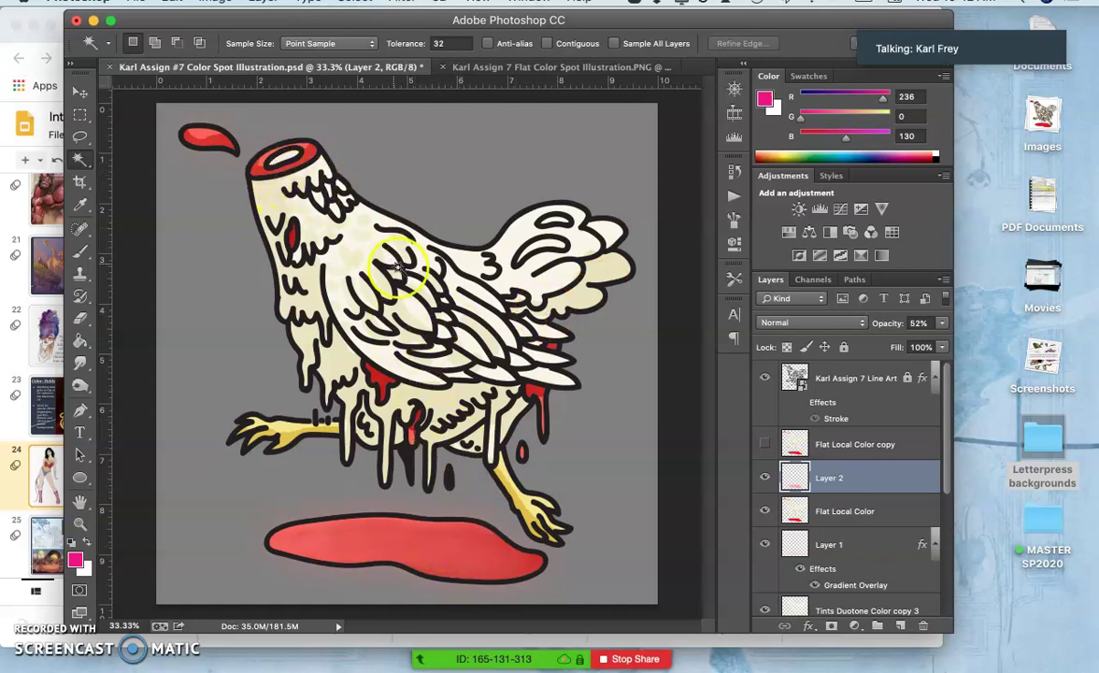
# Compare Layer 2 with and without its glow, then set its opacity to 100%.
pyautogui.click(766, 478)
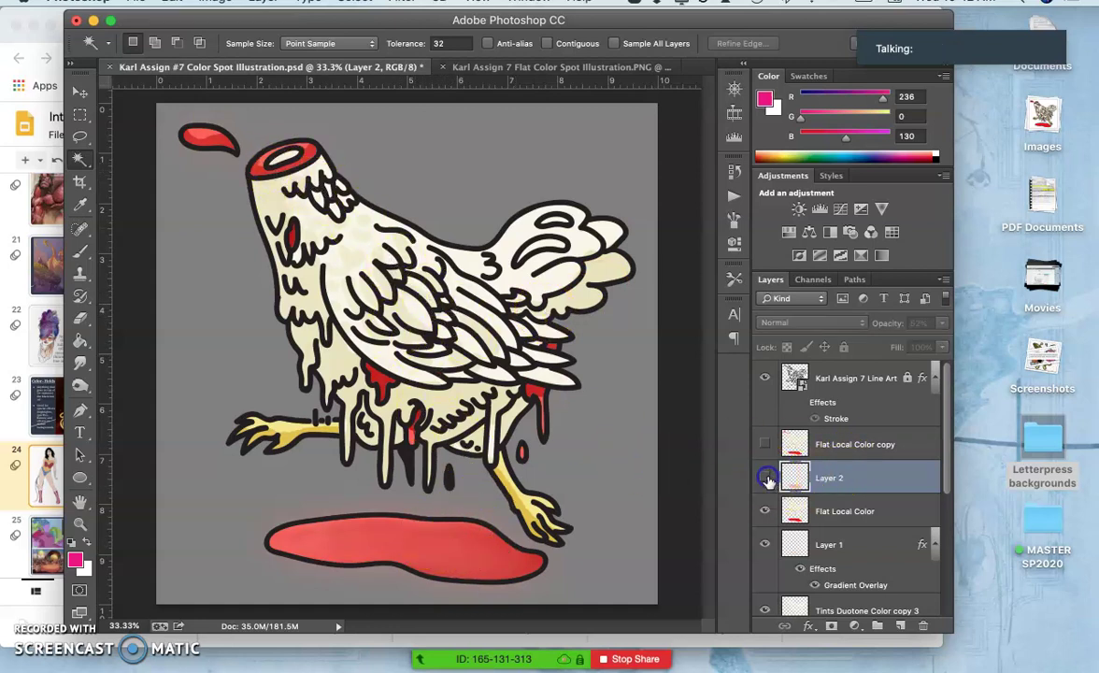
pyautogui.click(765, 477)
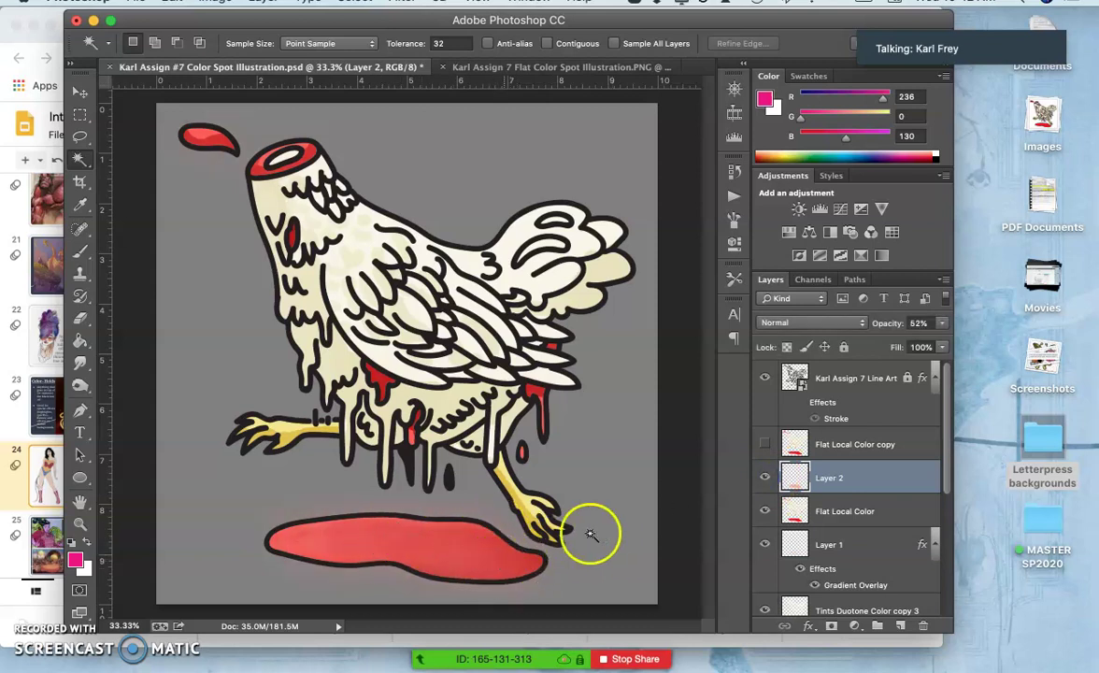
pyautogui.click(940, 324)
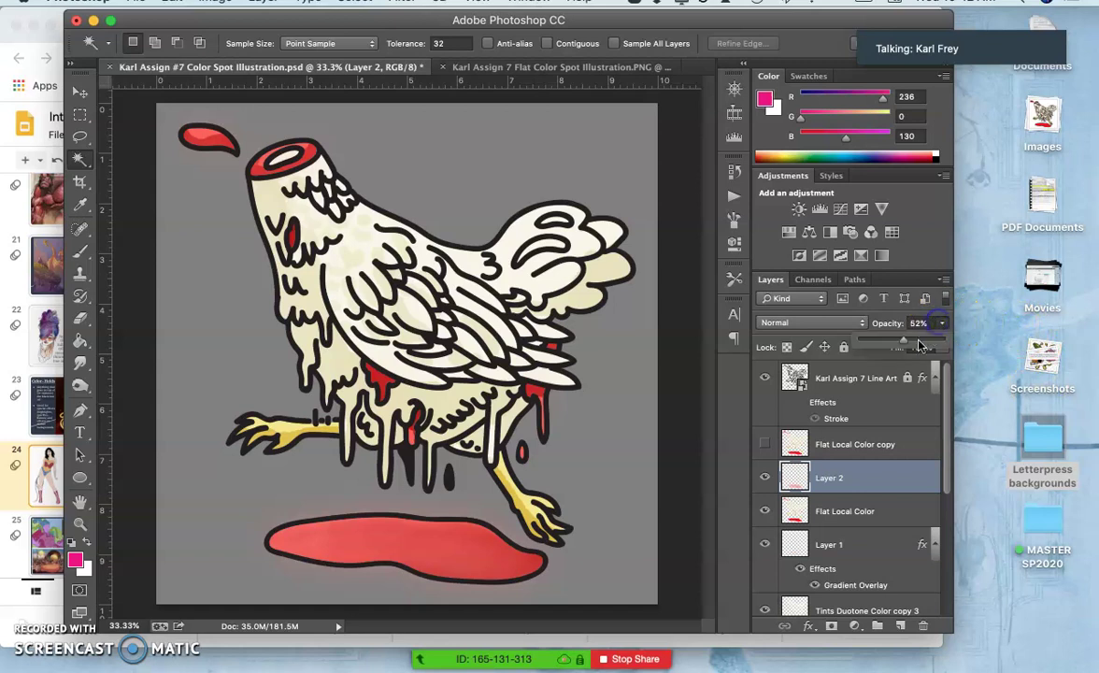
pyautogui.moveTo(1001, 348); pyautogui.dragTo(1006, 343)
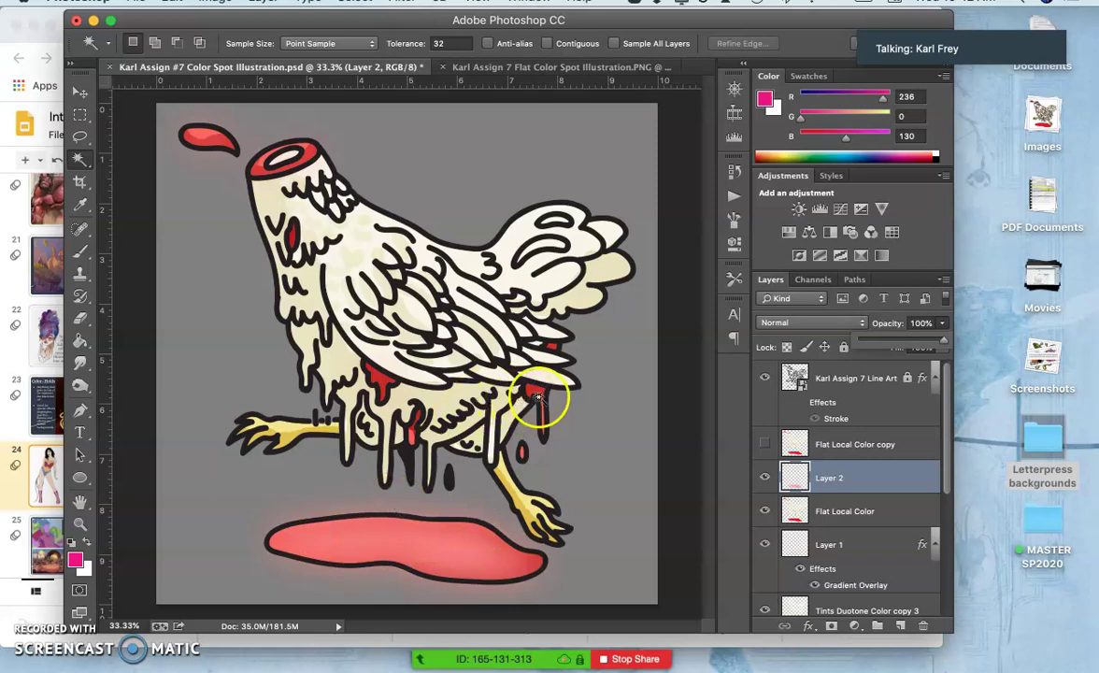
pyautogui.scroll(5, 283, 277)
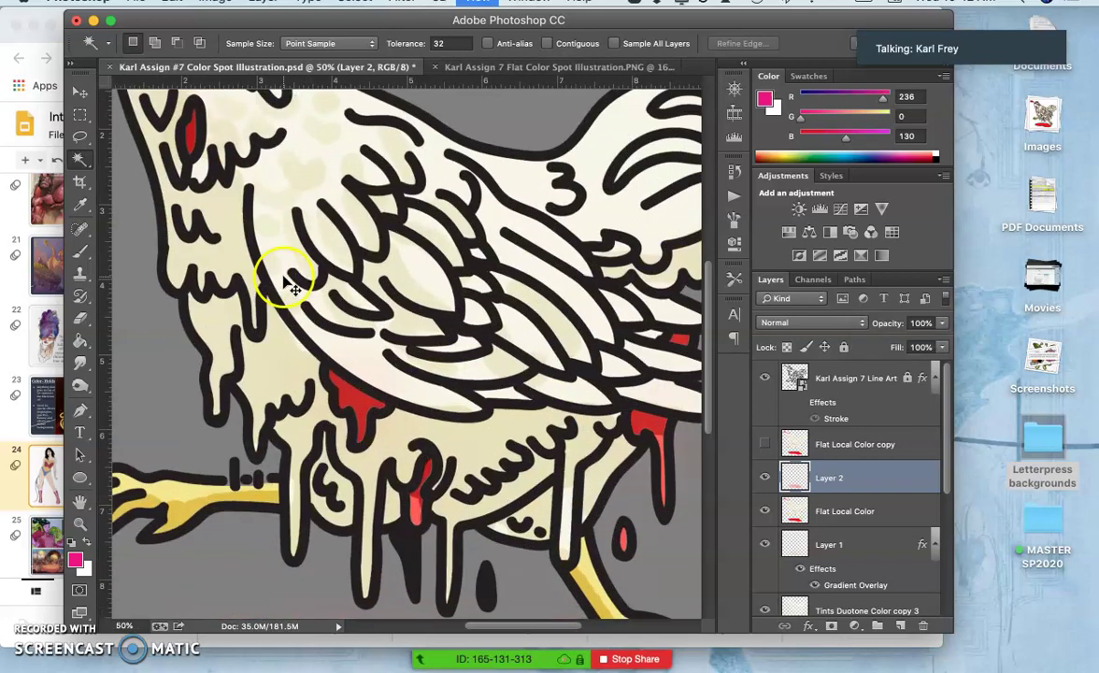
pyautogui.scroll(1, 318, 289)
pyautogui.scroll(10, 314, 280)
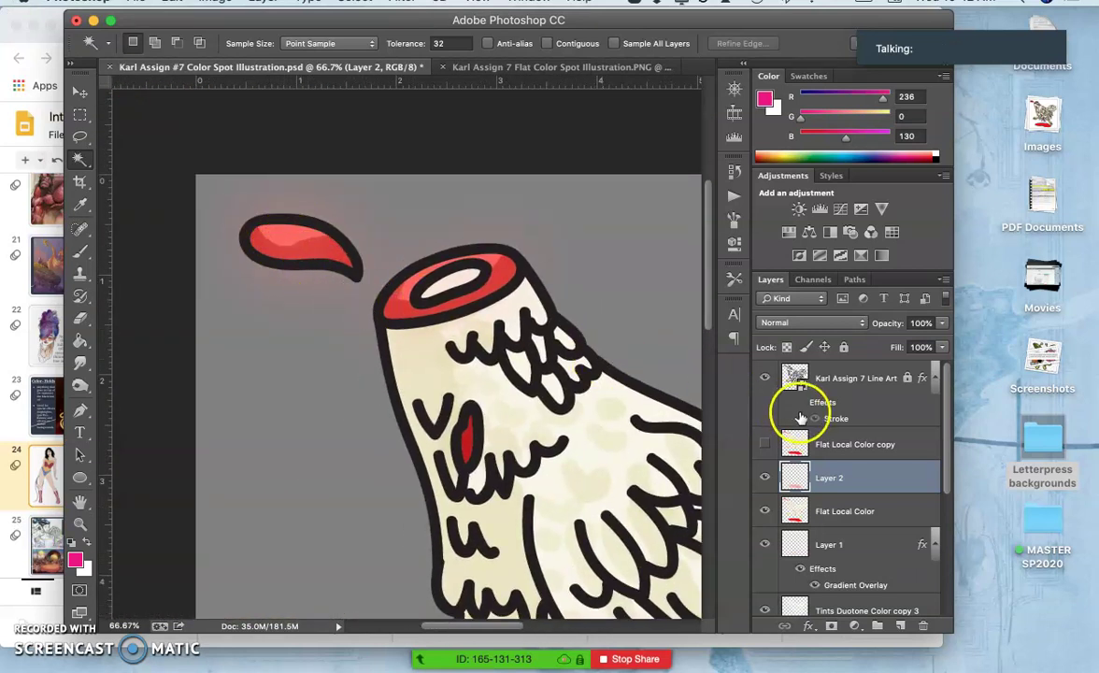
pyautogui.click(832, 378)
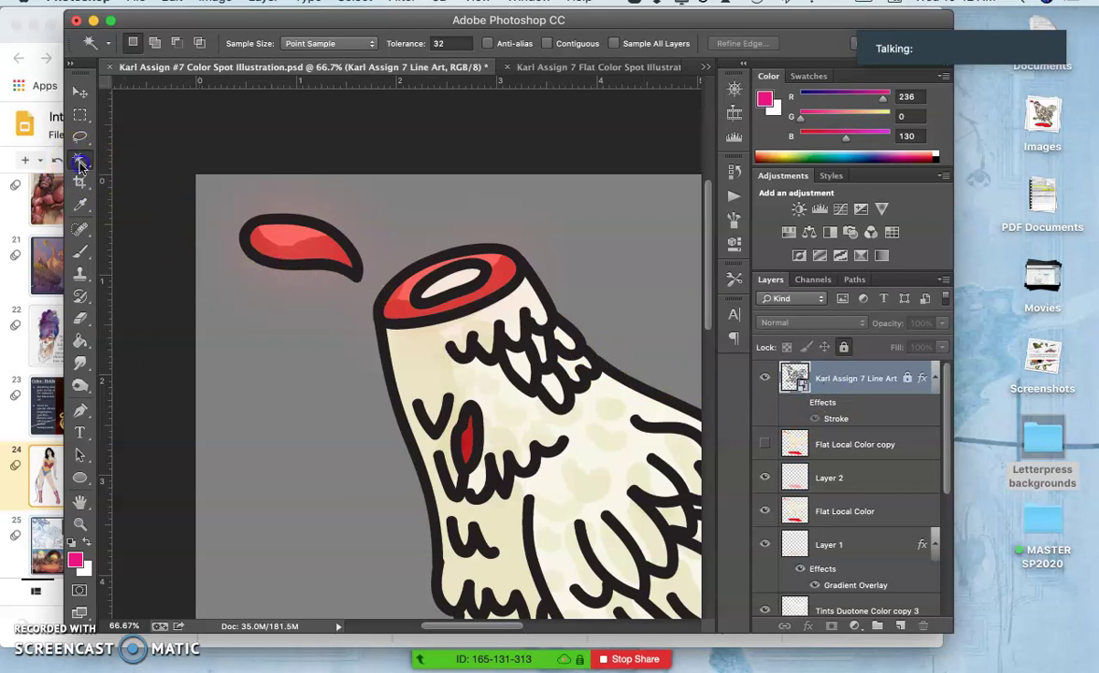
pyautogui.click(386, 219)
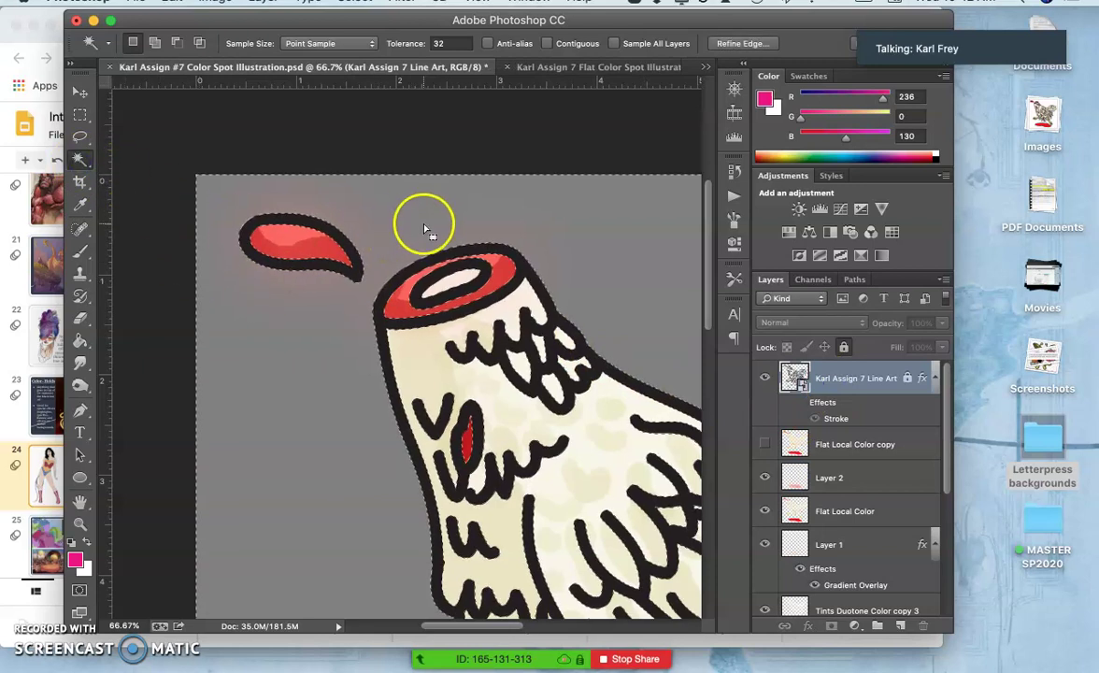
pyautogui.click(546, 44)
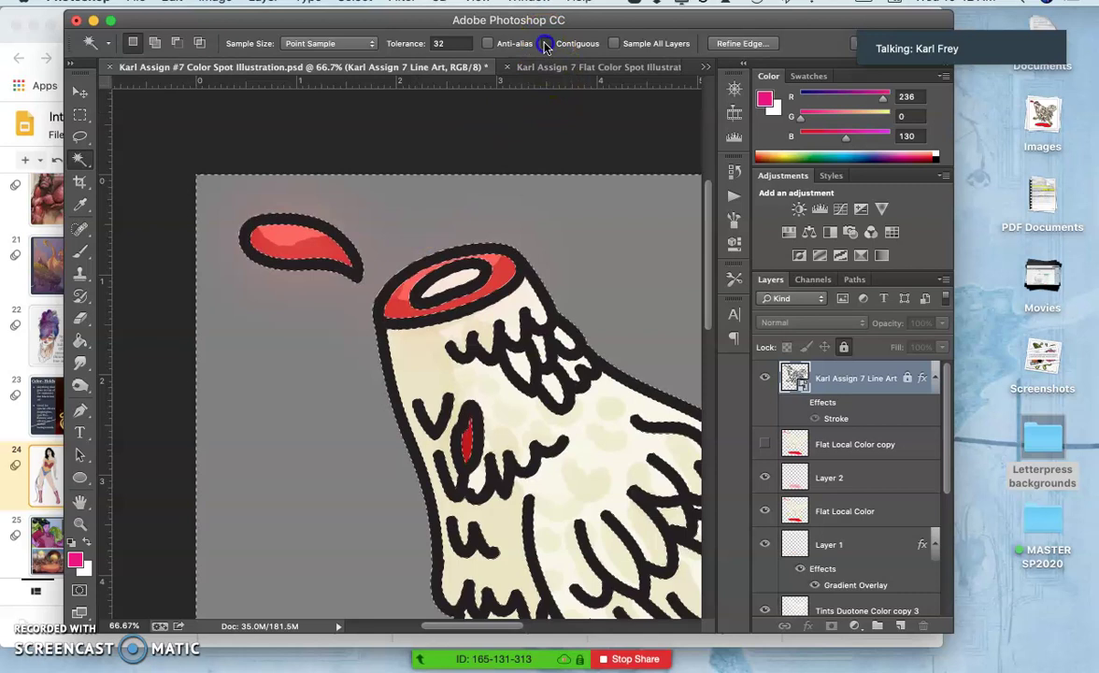
pyautogui.click(405, 202)
pyautogui.scroll(-2, 847, 534)
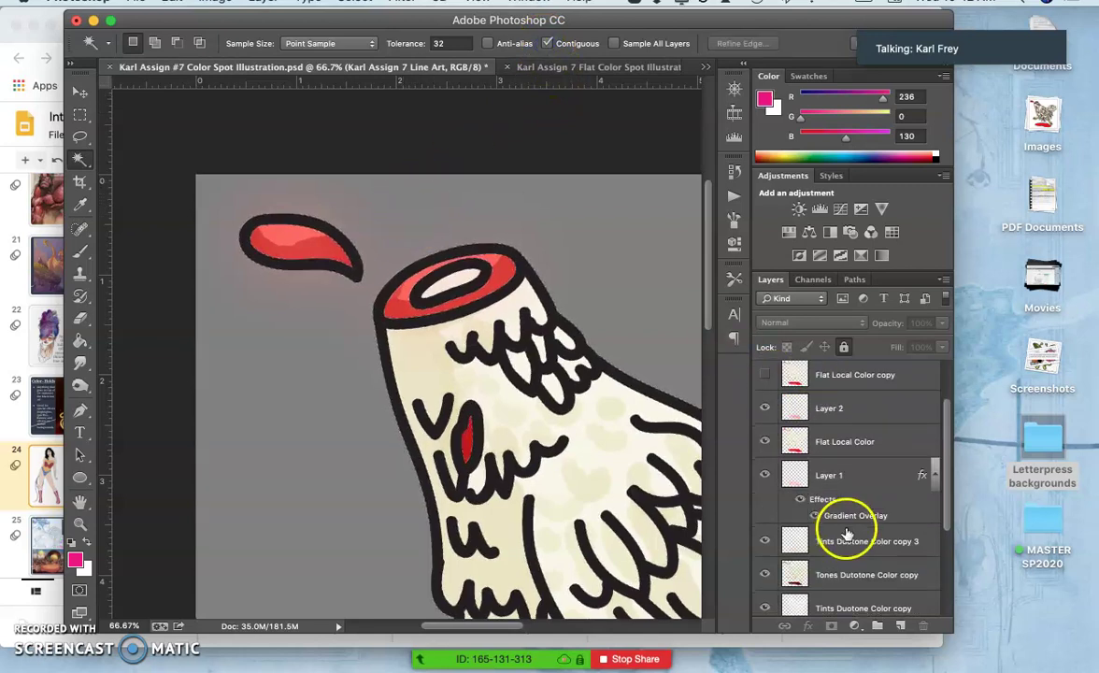
pyautogui.scroll(-3, 847, 534)
pyautogui.click(773, 551)
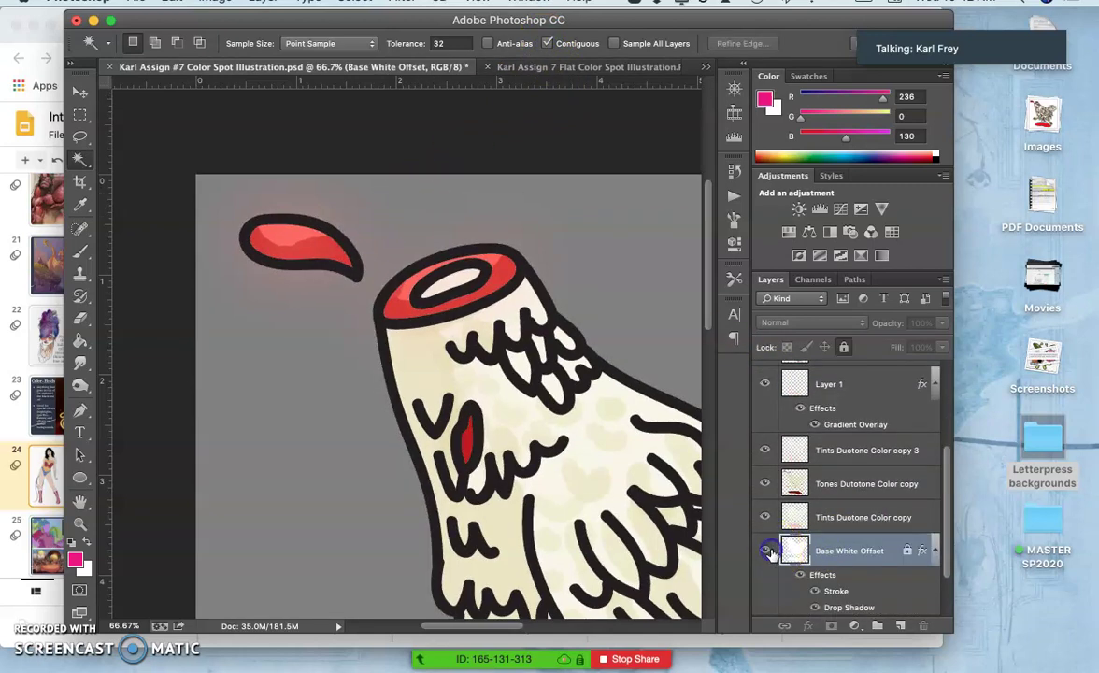
pyautogui.click(766, 550)
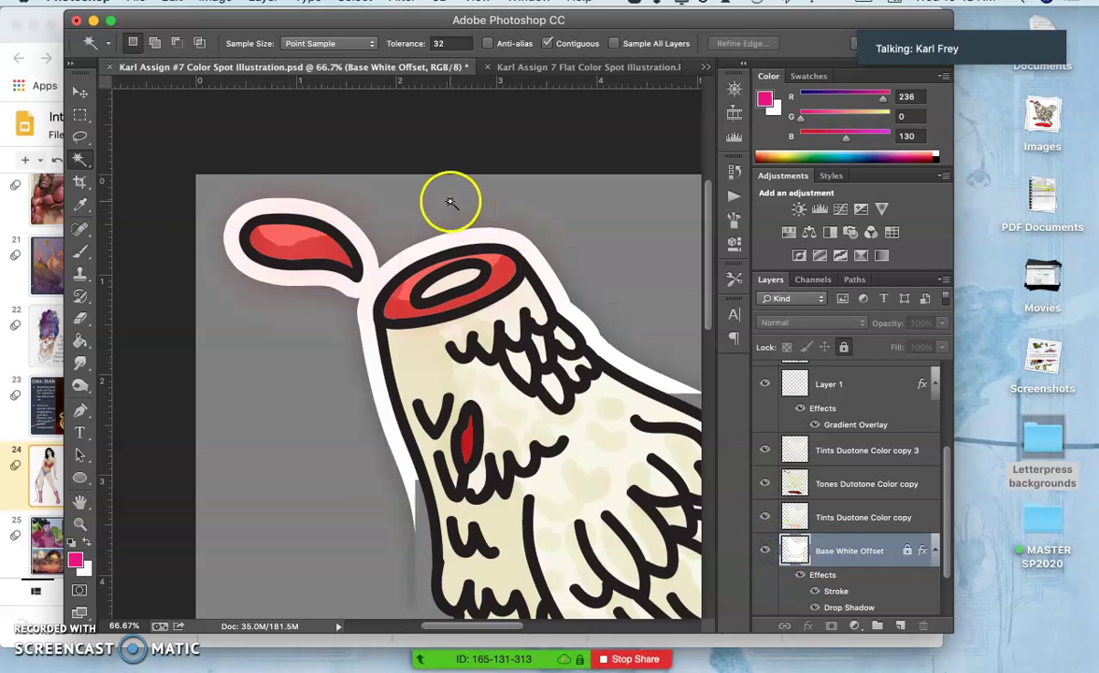
pyautogui.click(798, 575)
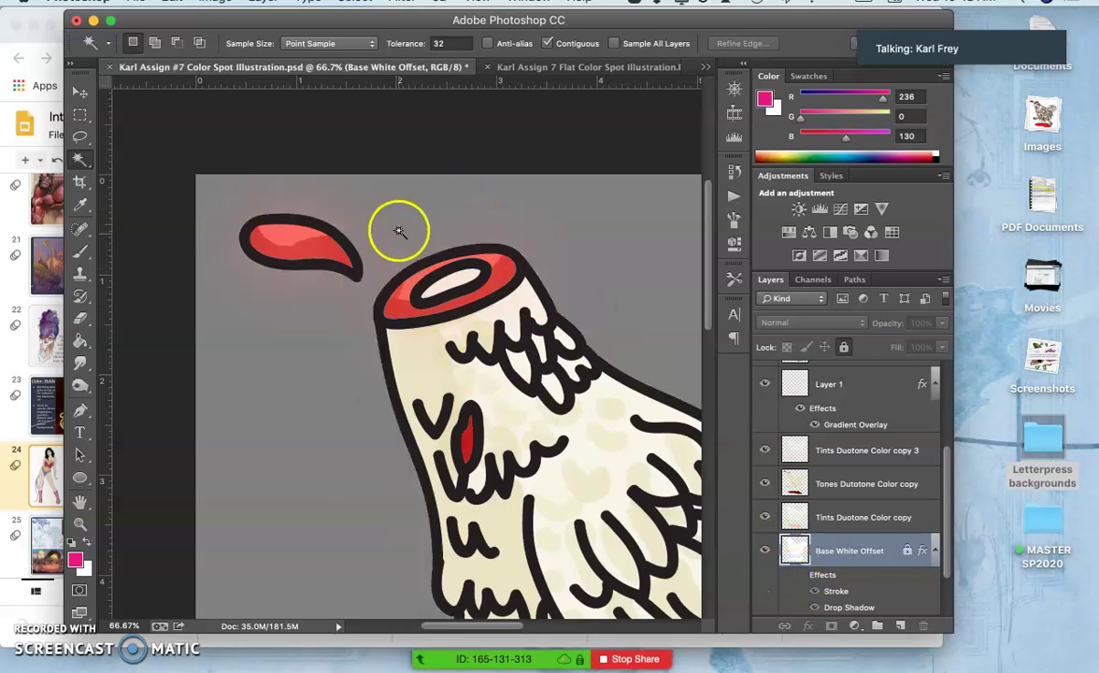
pyautogui.scroll(-10, 435, 290)
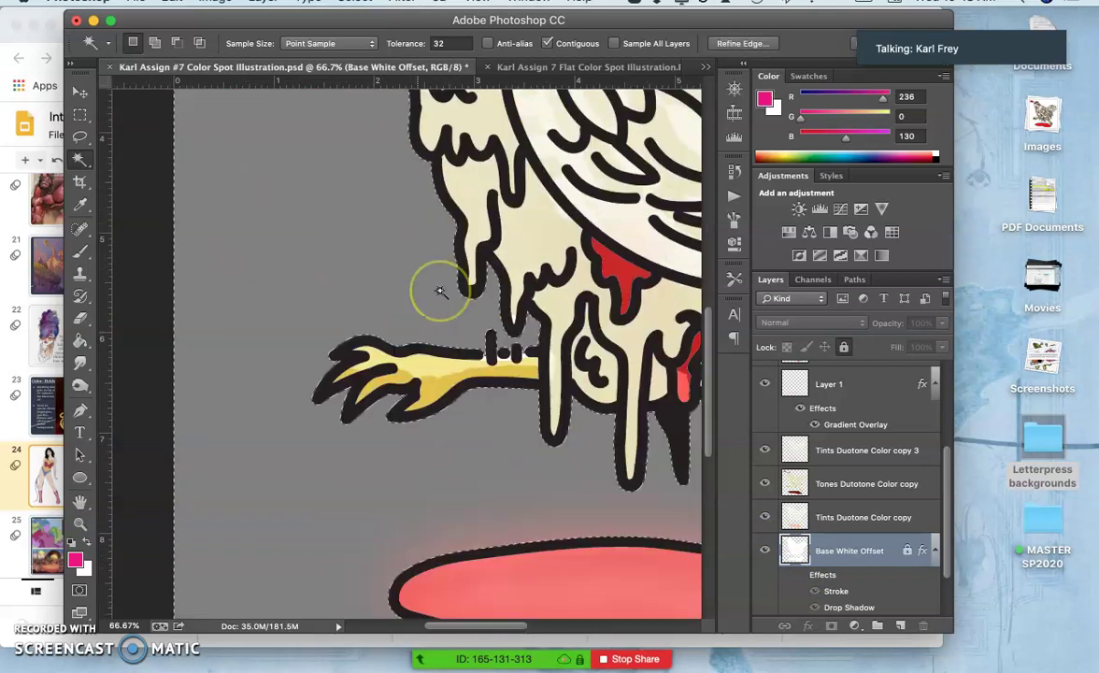
pyautogui.scroll(-3, 439, 292)
pyautogui.hscroll(3, 439, 292)
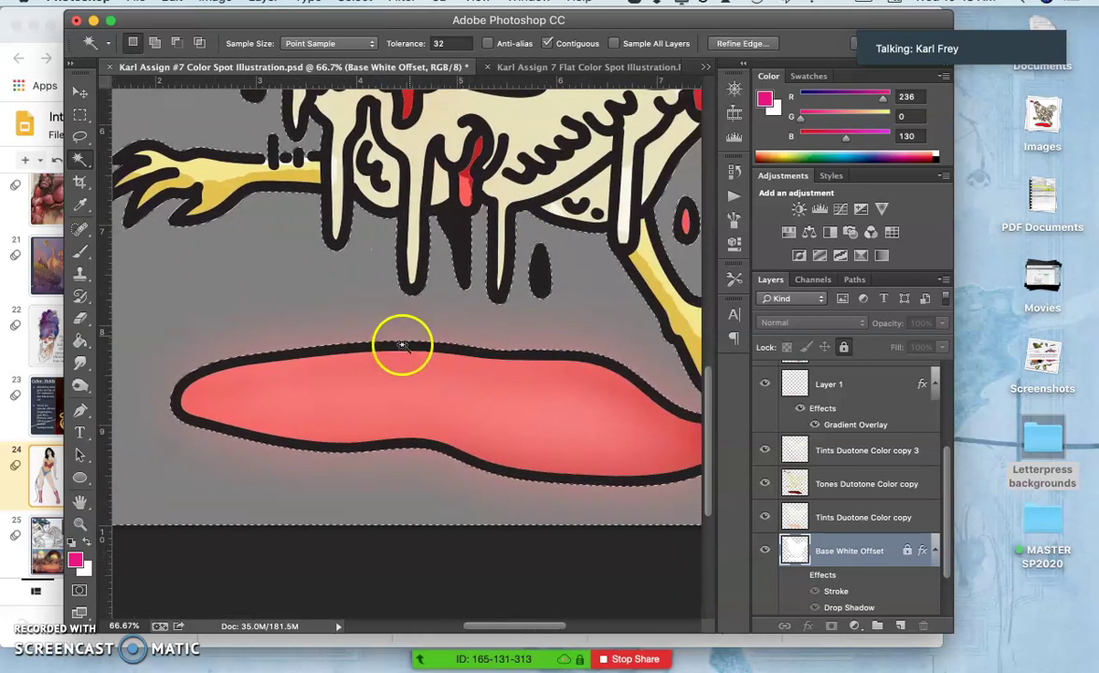
pyautogui.scroll(5, 813, 472)
pyautogui.click(818, 477)
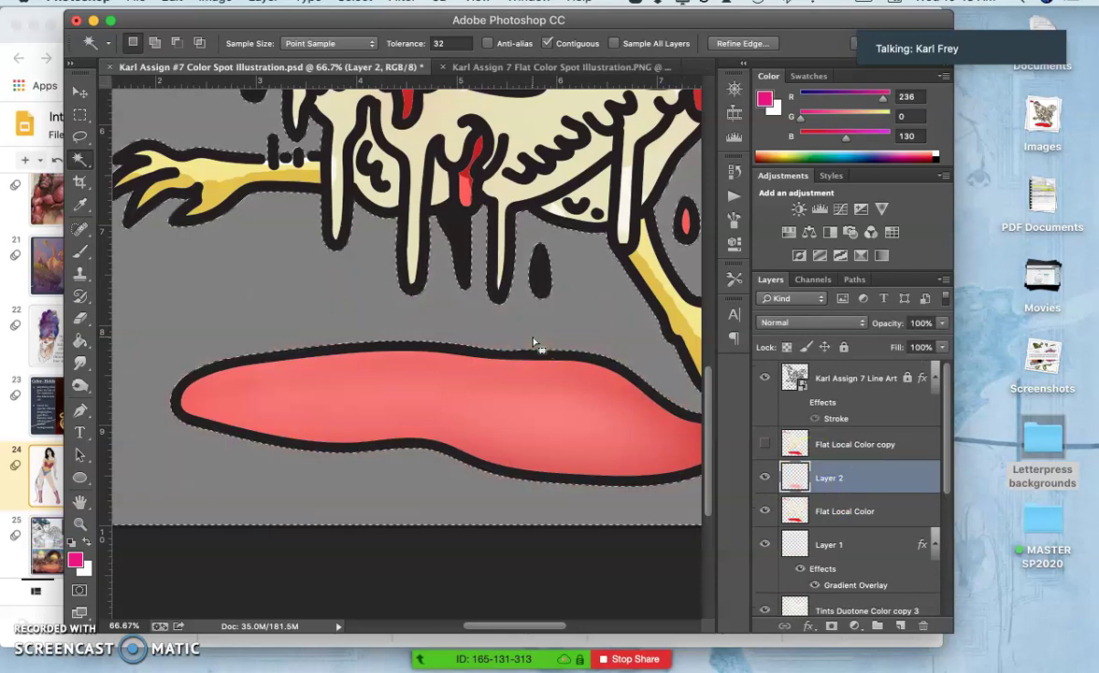
pyautogui.click(483, 287)
pyautogui.scroll(5, 495, 308)
pyautogui.hscroll(-1, 496, 308)
pyautogui.scroll(10, 496, 308)
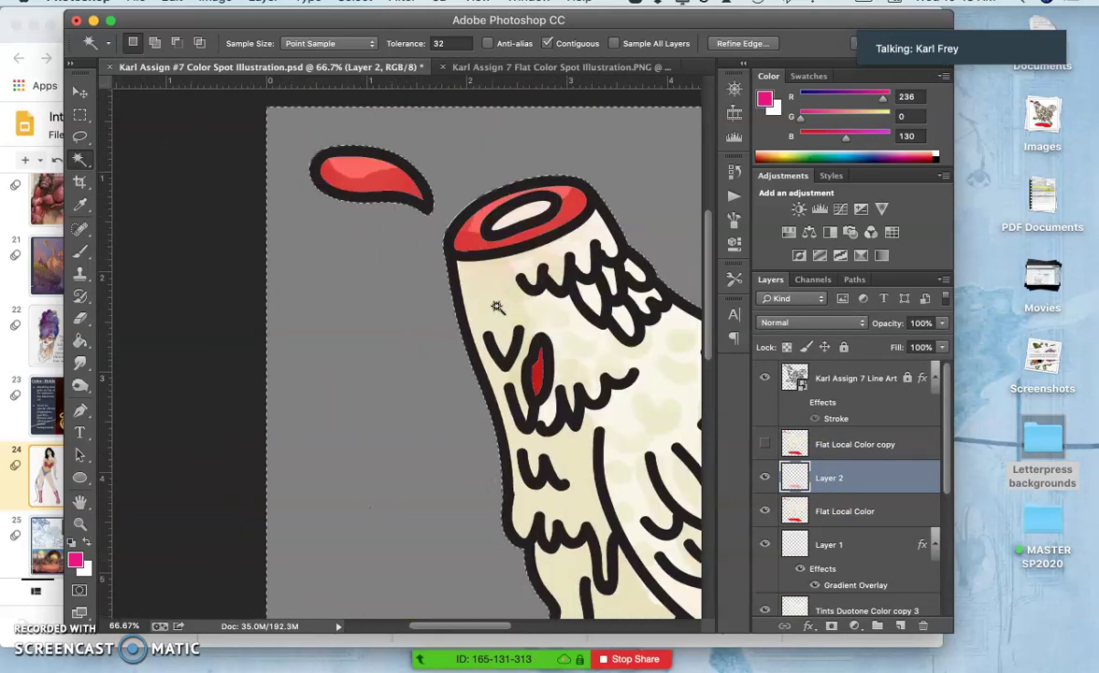
pyautogui.click(459, 258)
pyautogui.click(368, 218)
pyautogui.click(764, 474)
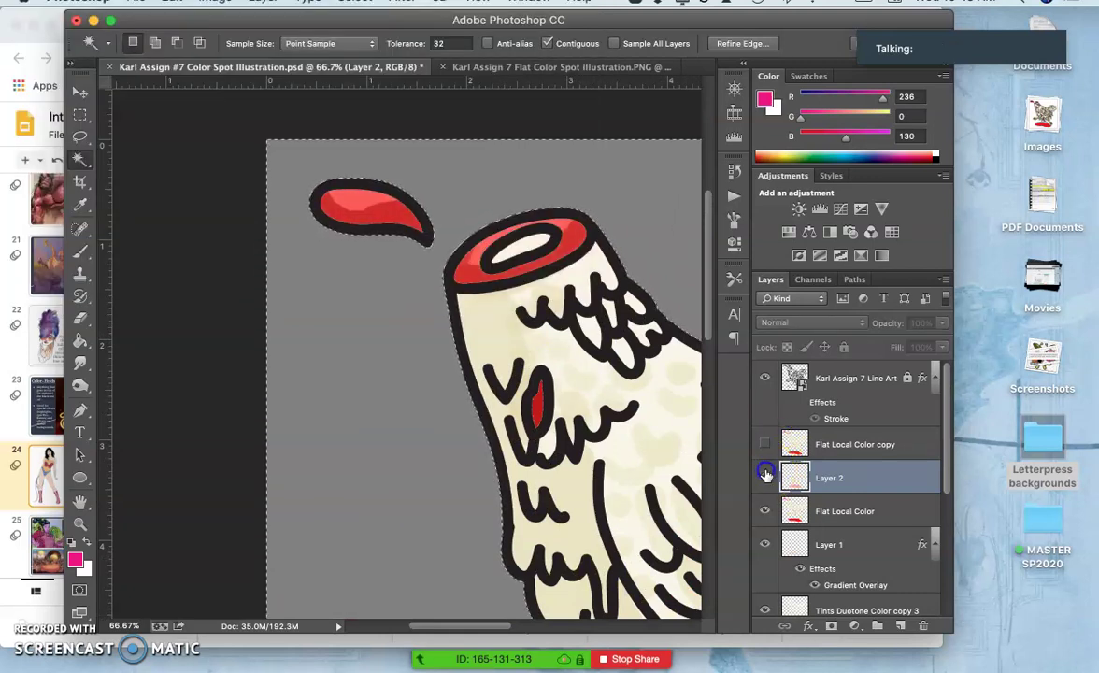
pyautogui.click(764, 475)
pyautogui.click(879, 474)
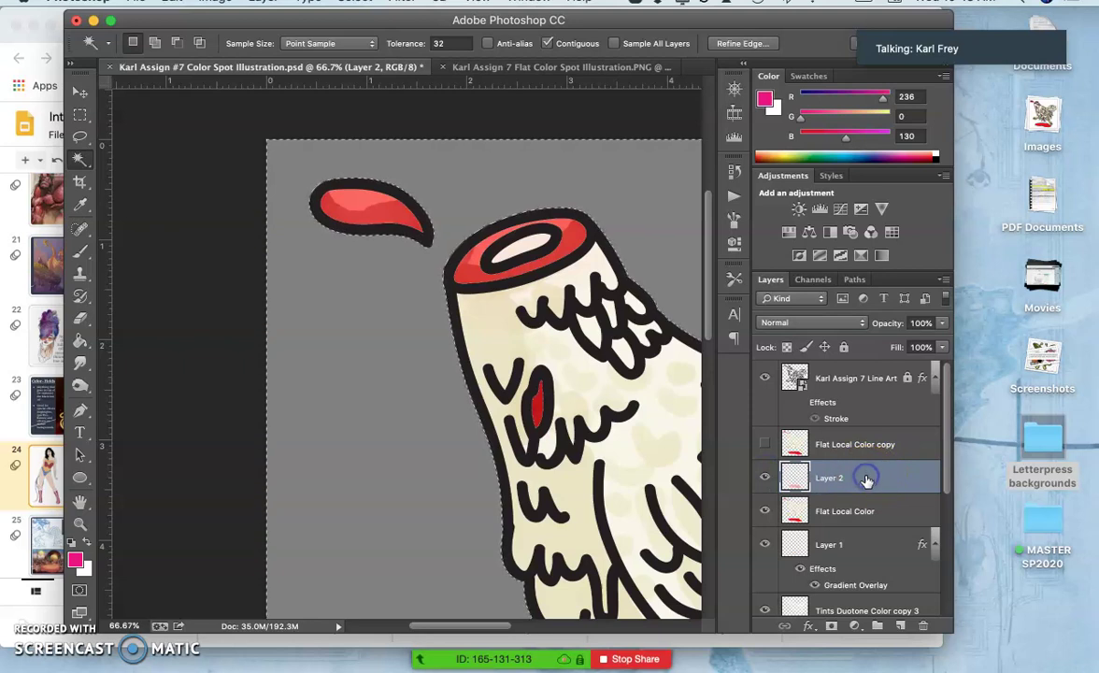
pyautogui.press('super+j')
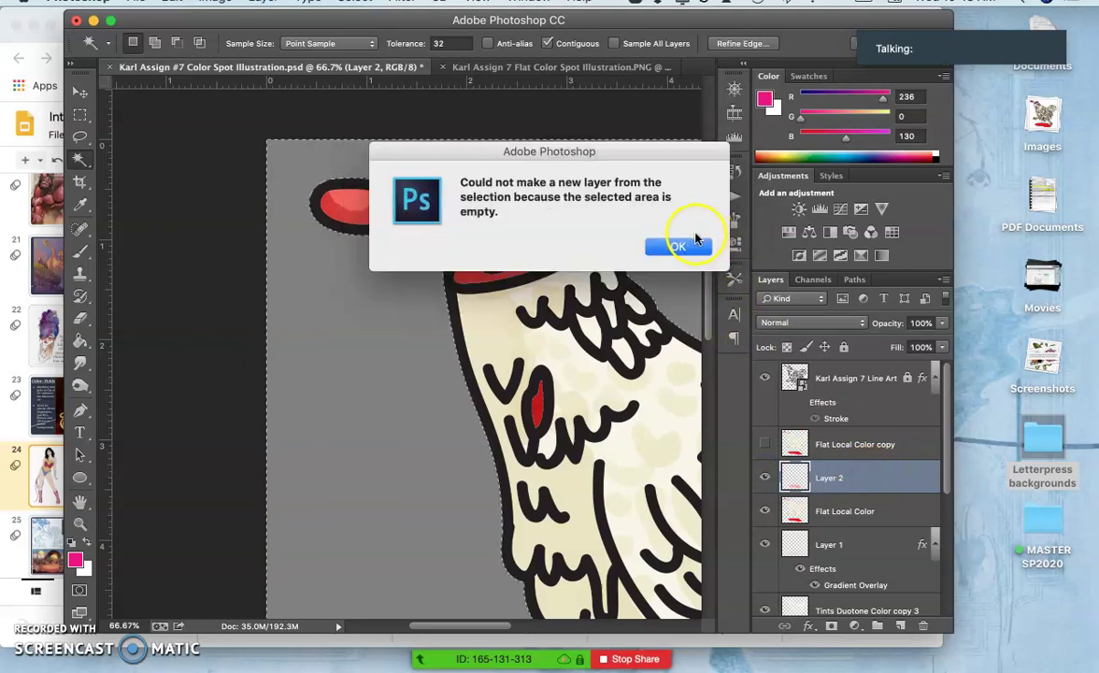
pyautogui.click(692, 248)
pyautogui.moveTo(753, 381); pyautogui.dragTo(863, 474)
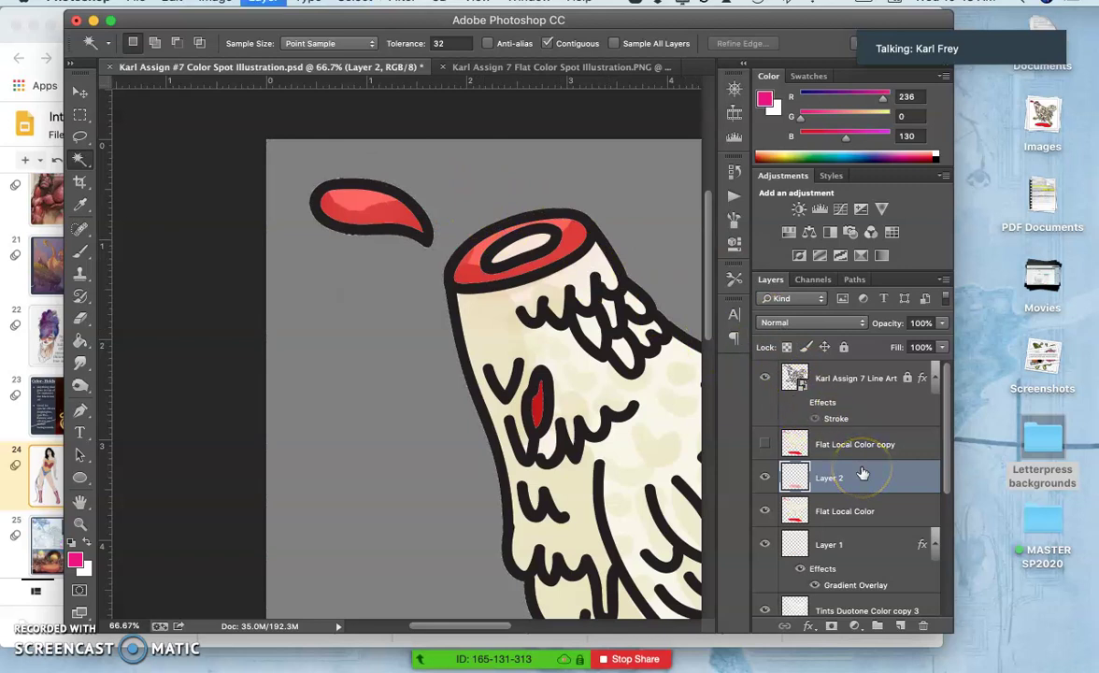
pyautogui.press('super+j')
pyautogui.press('super+j')
pyautogui.press('super+j')
pyautogui.press('super+j')
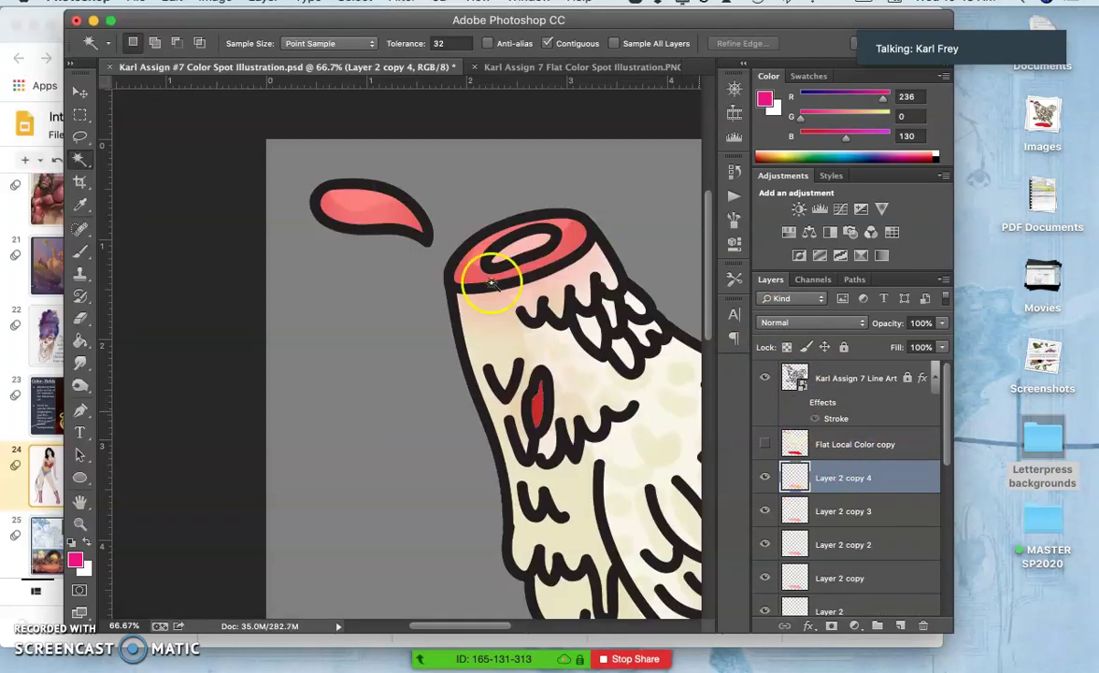
pyautogui.moveTo(631, 344); pyautogui.dragTo(590, 344)
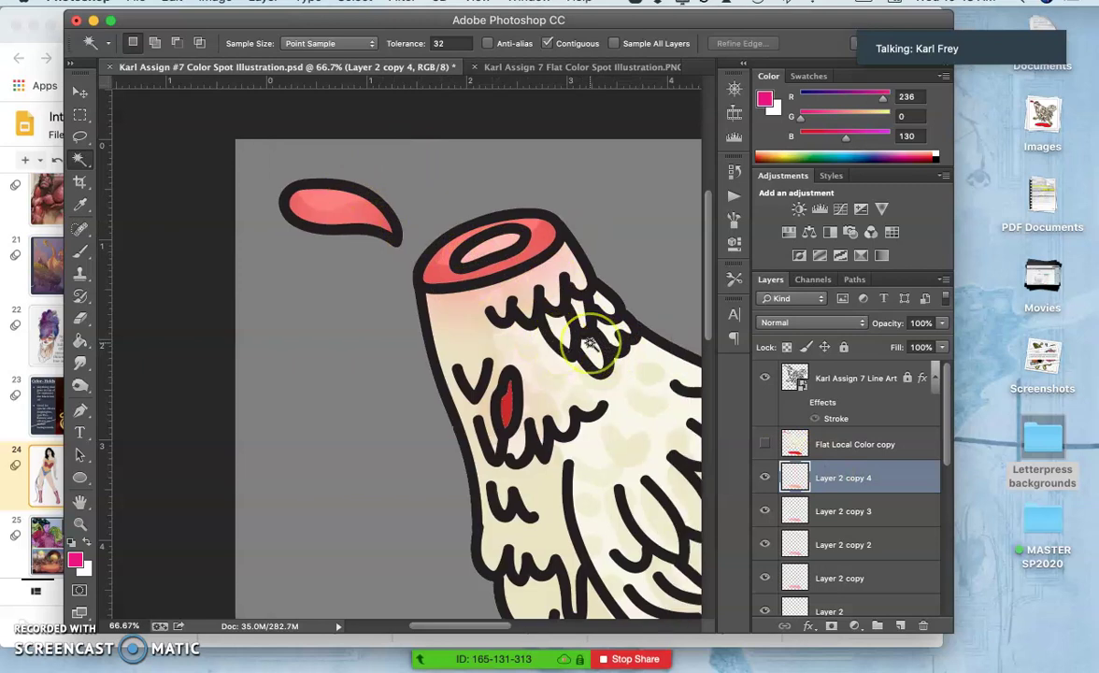
pyautogui.hscroll(5, 591, 344)
pyautogui.scroll(-10, 590, 344)
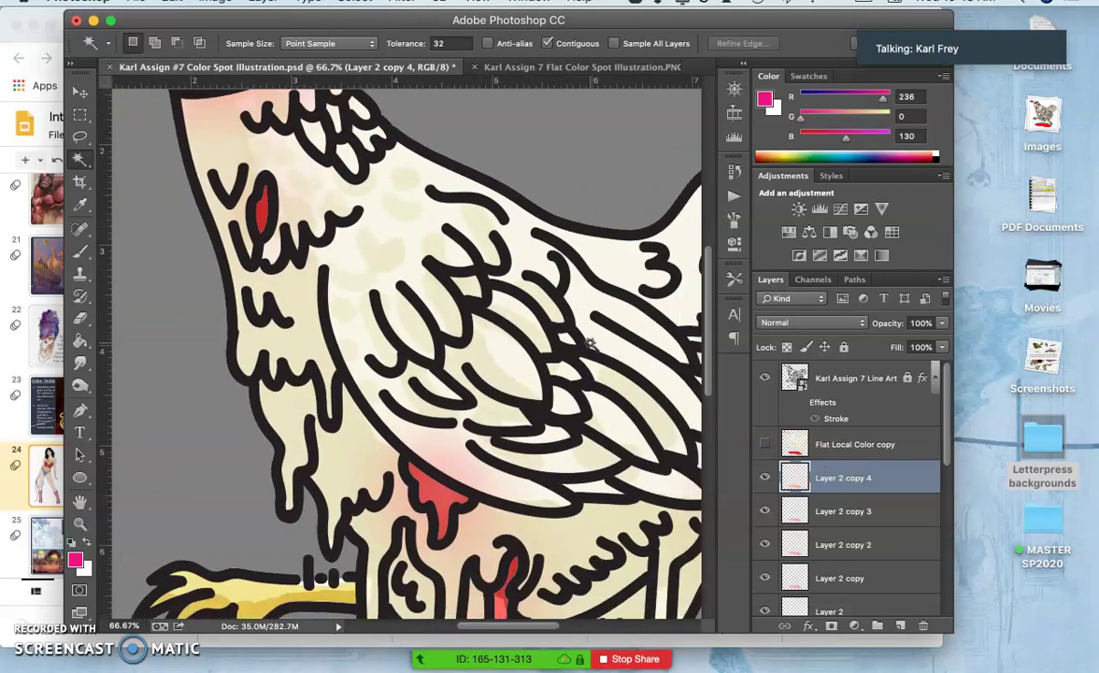
pyautogui.click(449, 391)
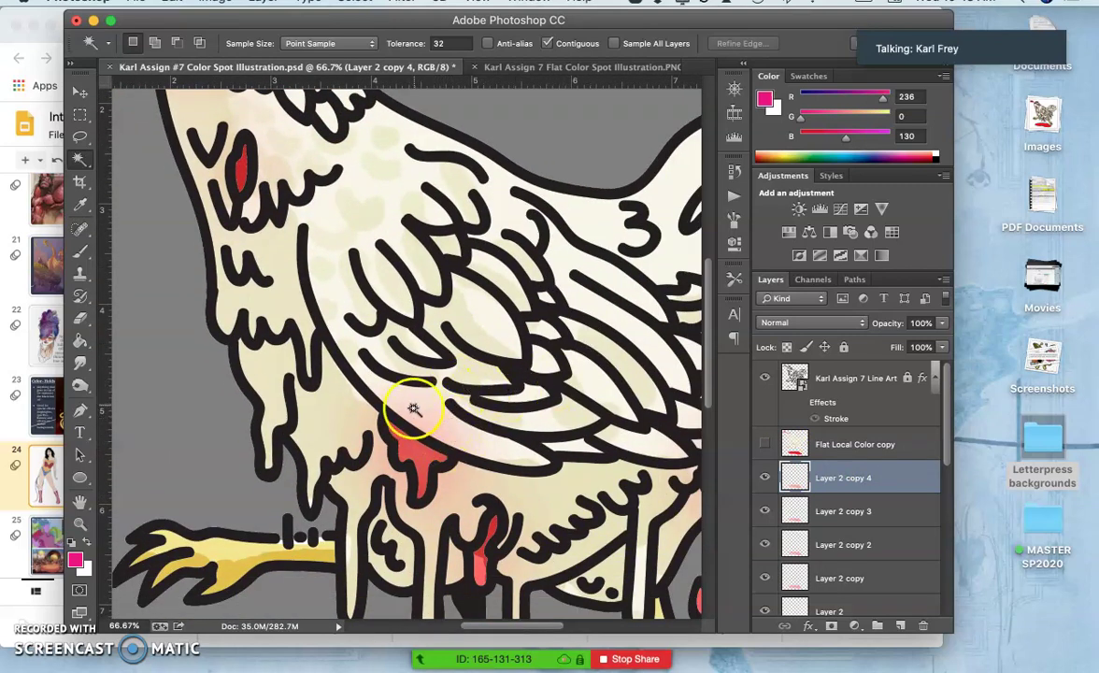
pyautogui.scroll(-5, 440, 411)
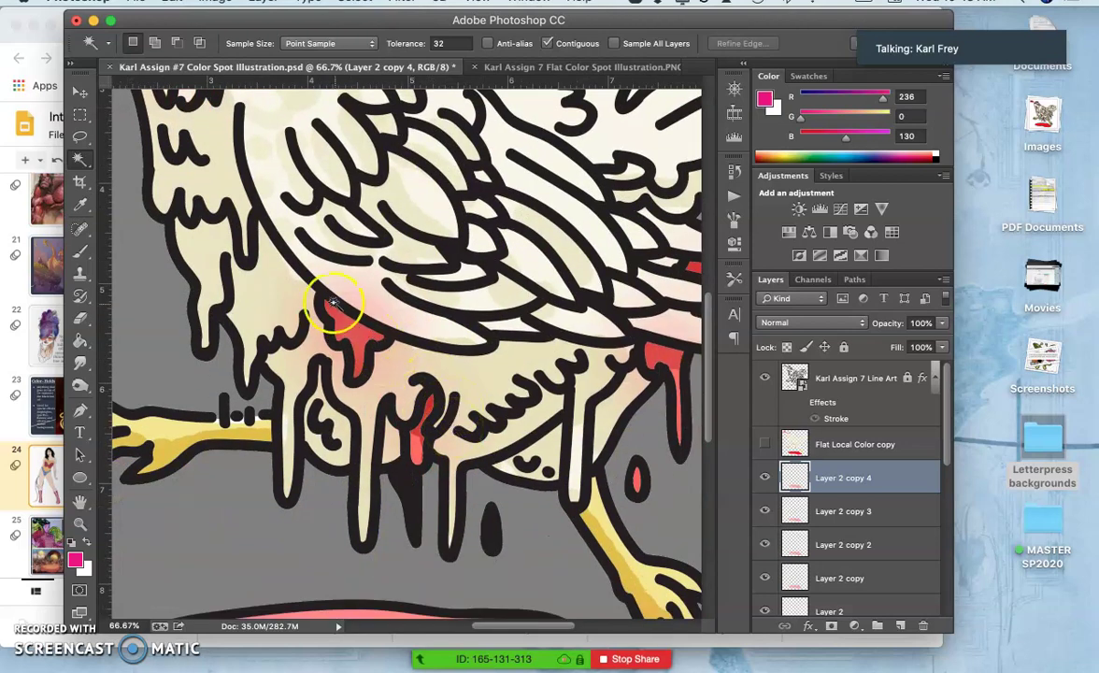
pyautogui.hscroll(4, 439, 342)
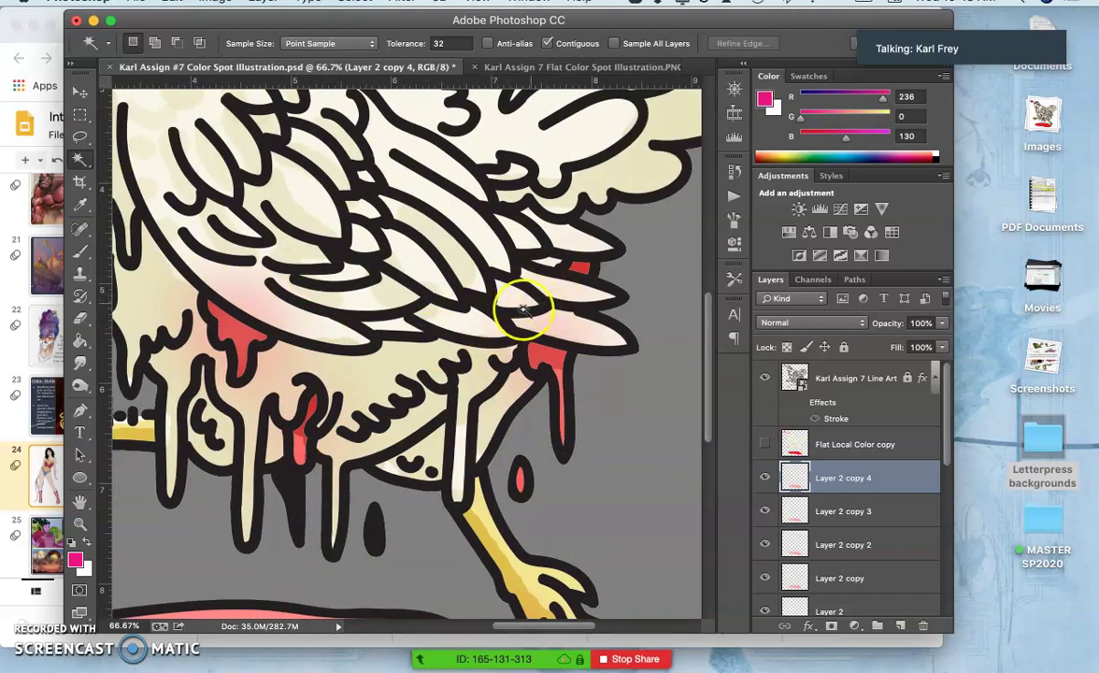
pyautogui.hscroll(-6, 526, 315)
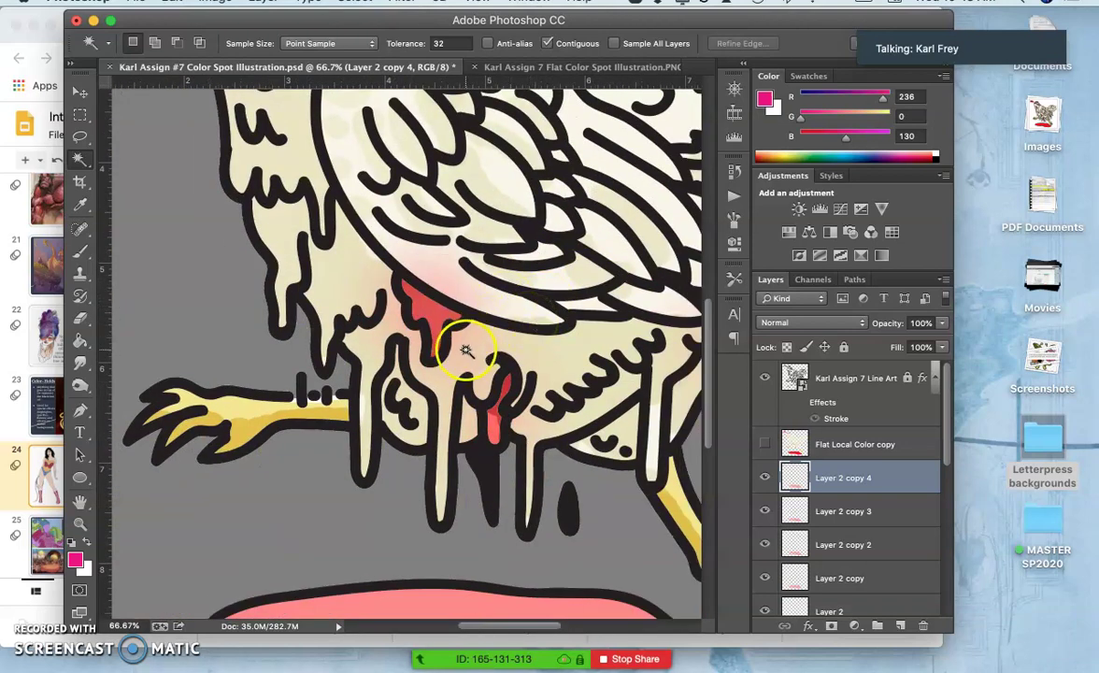
pyautogui.scroll(-1, 465, 349)
pyautogui.hscroll(7, 458, 348)
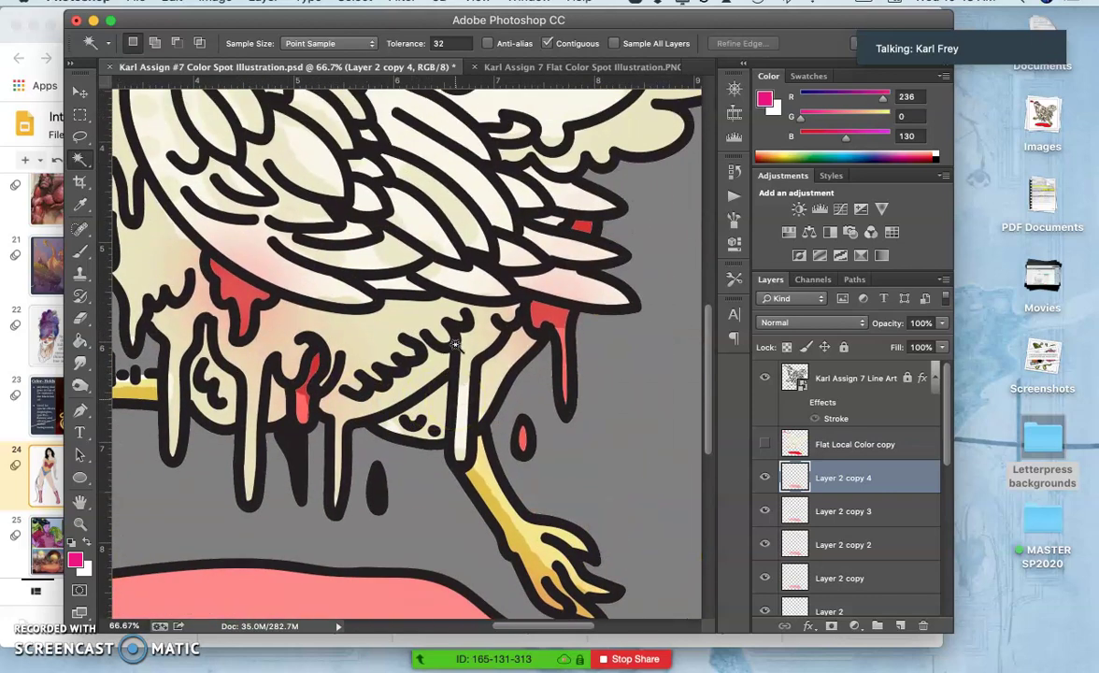
pyautogui.scroll(8, 455, 346)
pyautogui.hscroll(-6, 455, 346)
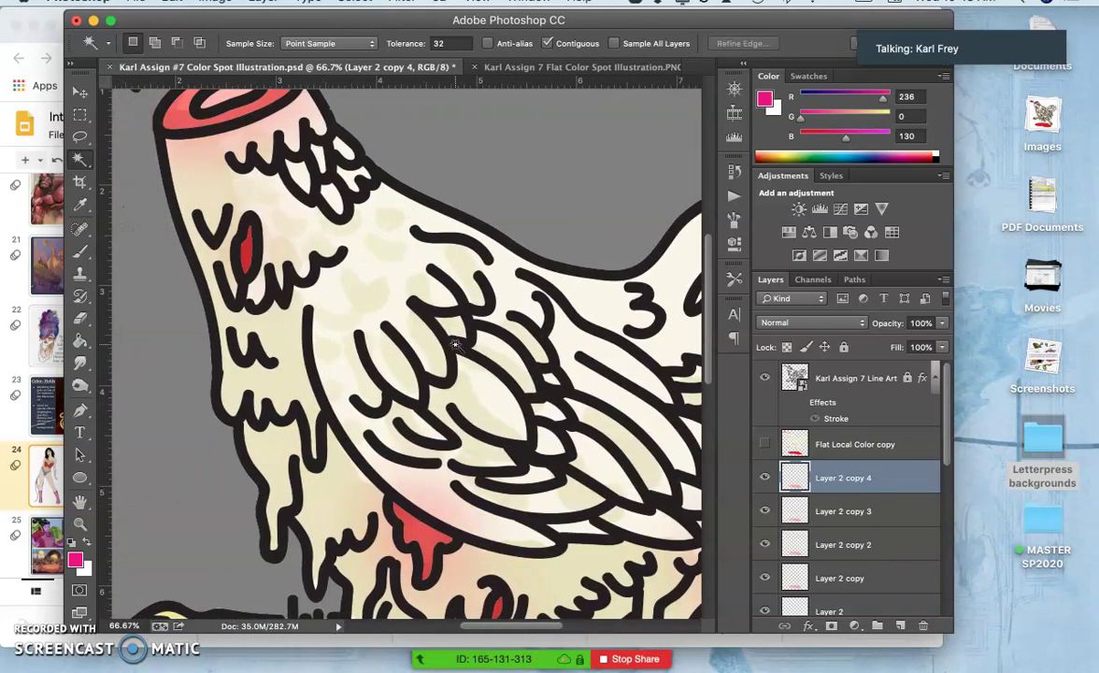
pyautogui.scroll(4, 455, 345)
pyautogui.hscroll(-2, 455, 346)
pyautogui.scroll(-2, 458, 351)
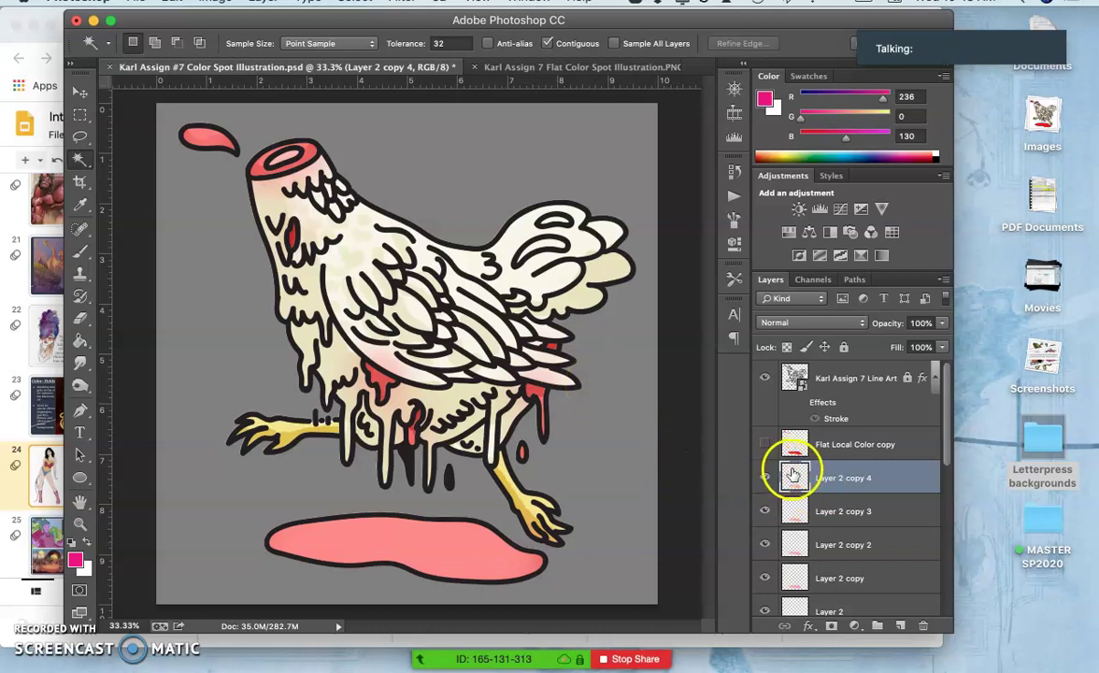
# Merge Layer 2 copy 4 through Layer 2 into a single glow layer.
pyautogui.scroll(-1, 839, 566)
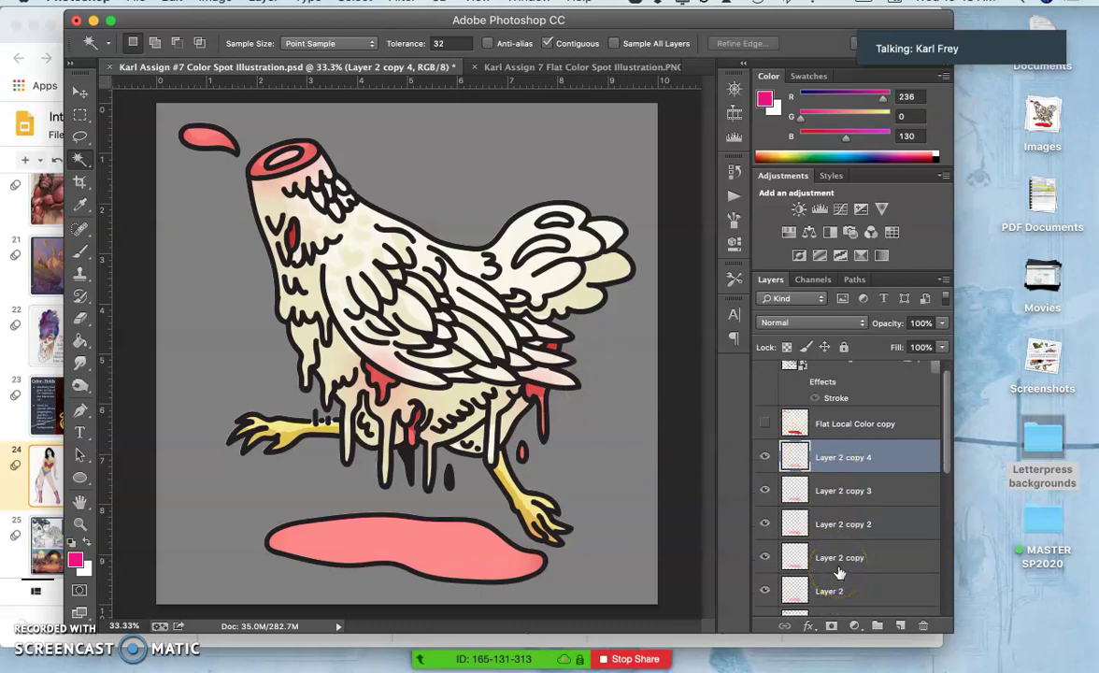
pyautogui.scroll(-2, 838, 573)
pyautogui.click(815, 554)
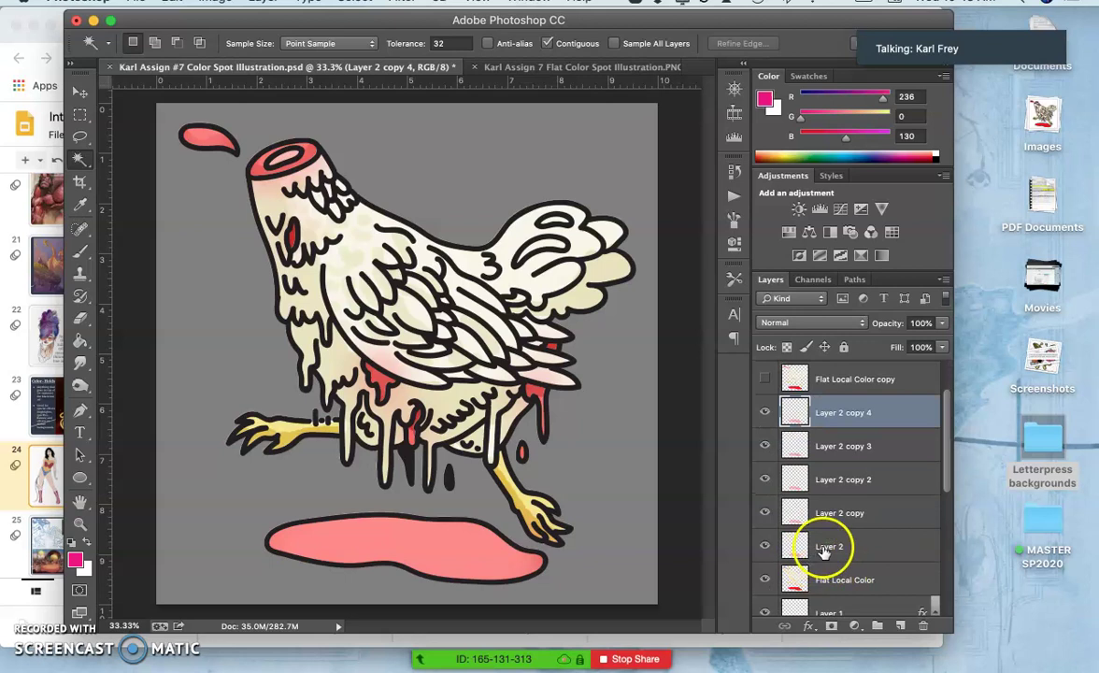
pyautogui.keyDown('shift'); pyautogui.click(824, 552); pyautogui.keyUp('shift')
pyautogui.press('super+e')
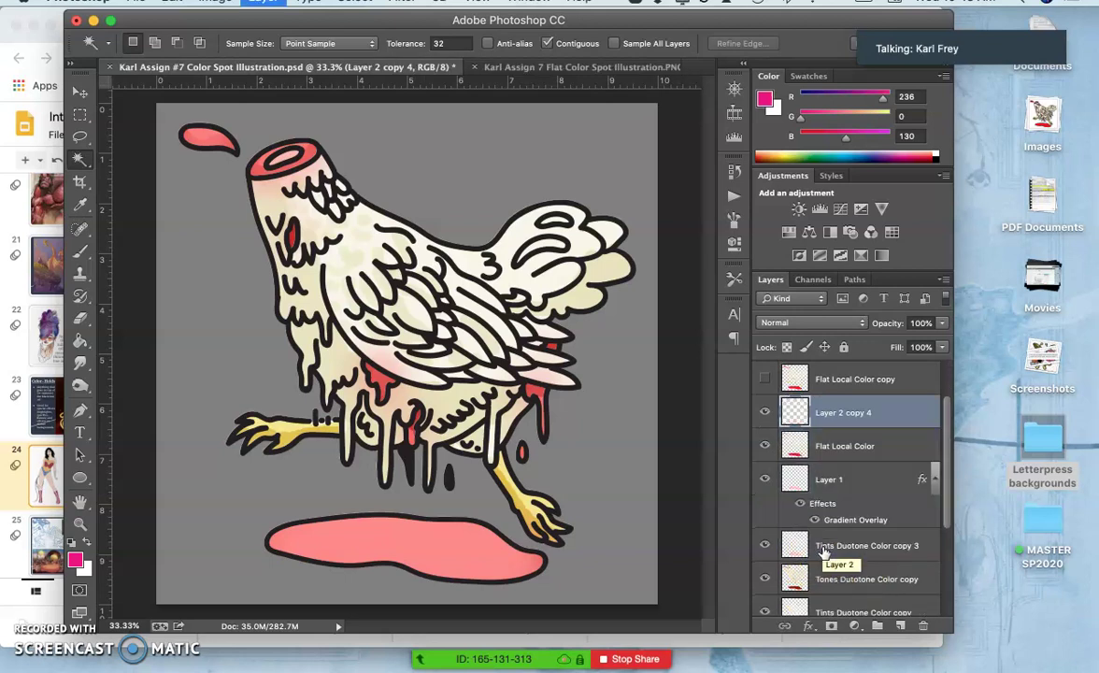
# Try Multiply on the merged glow, revert to Normal, and lower its opacity to 62%.
pyautogui.click(765, 413)
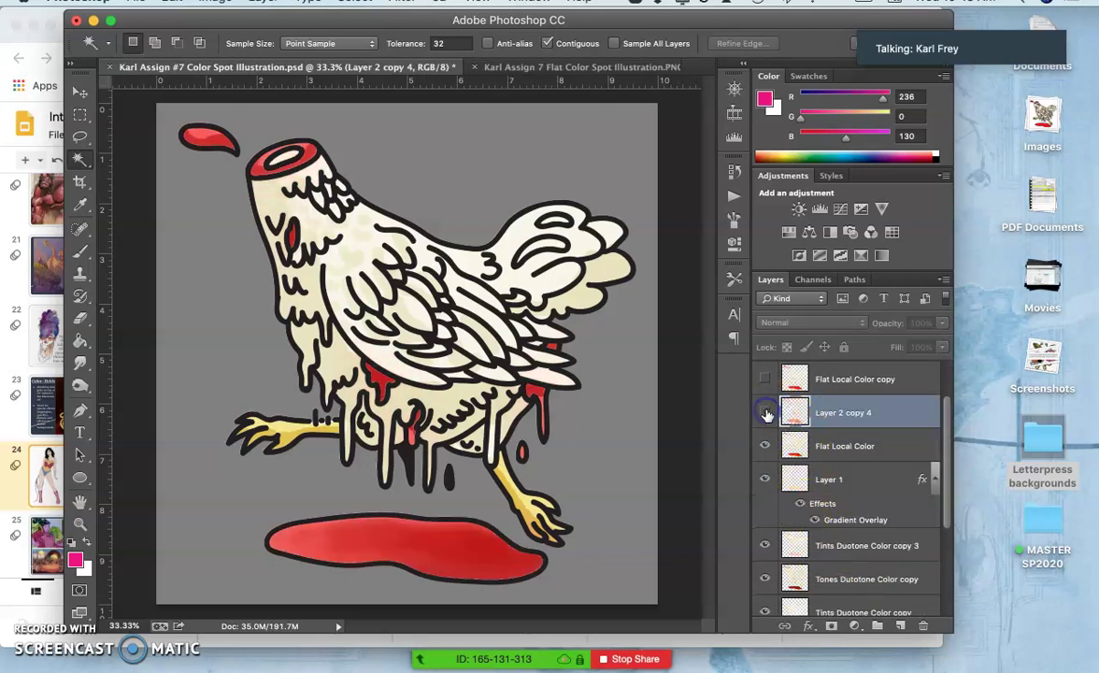
pyautogui.click(766, 412)
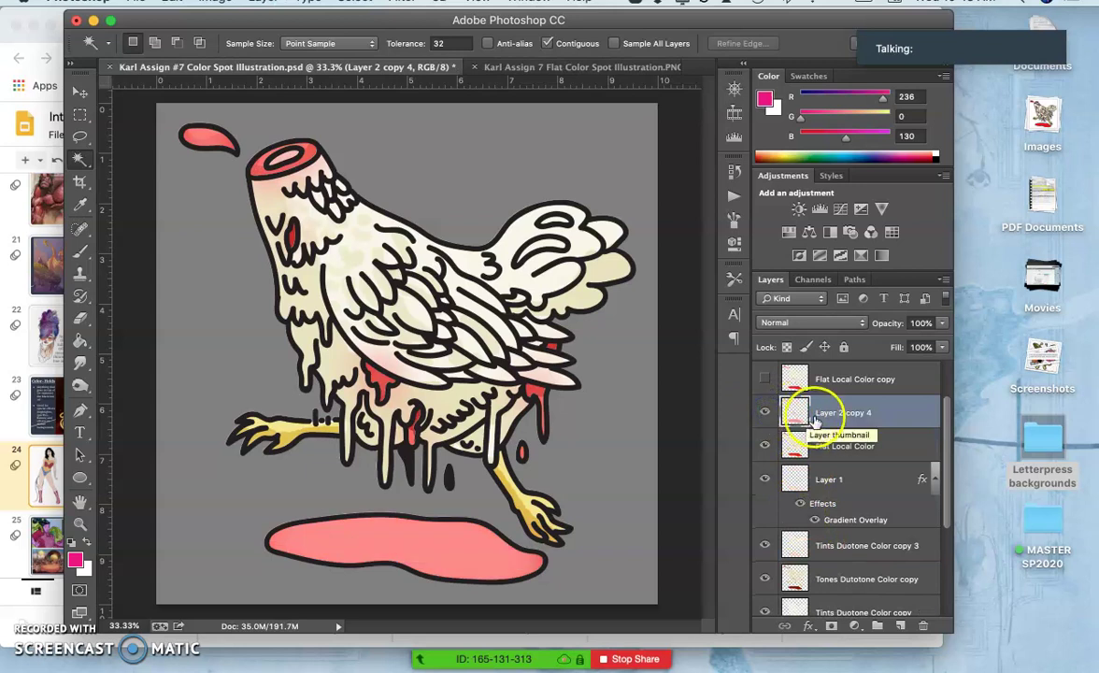
pyautogui.click(858, 324)
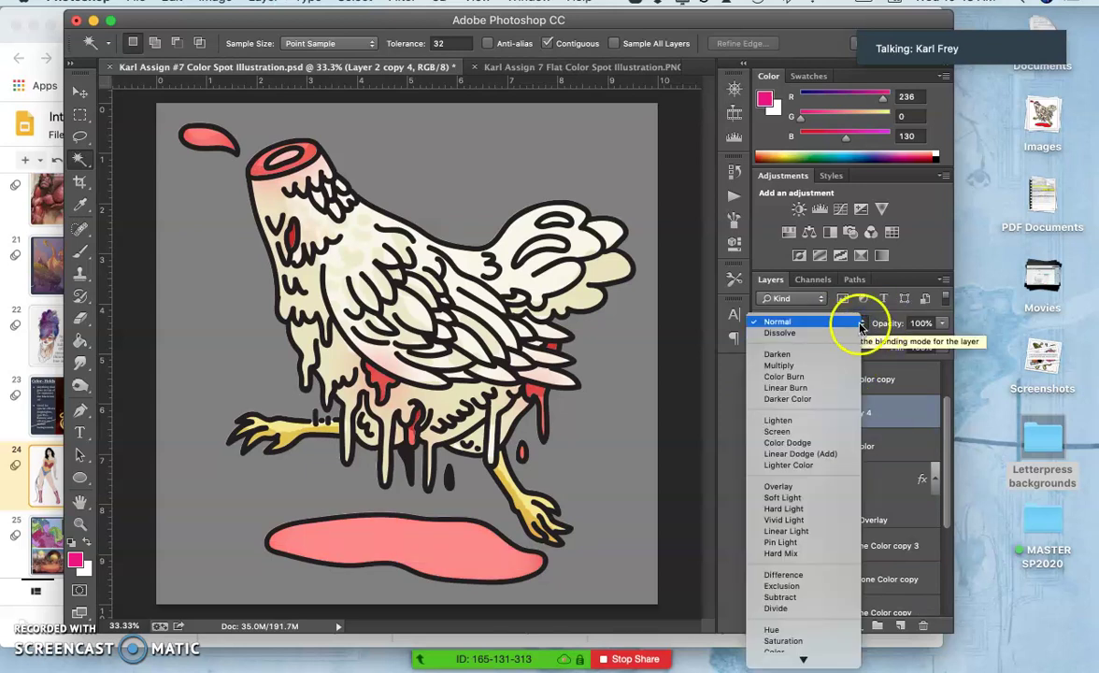
pyautogui.click(844, 369)
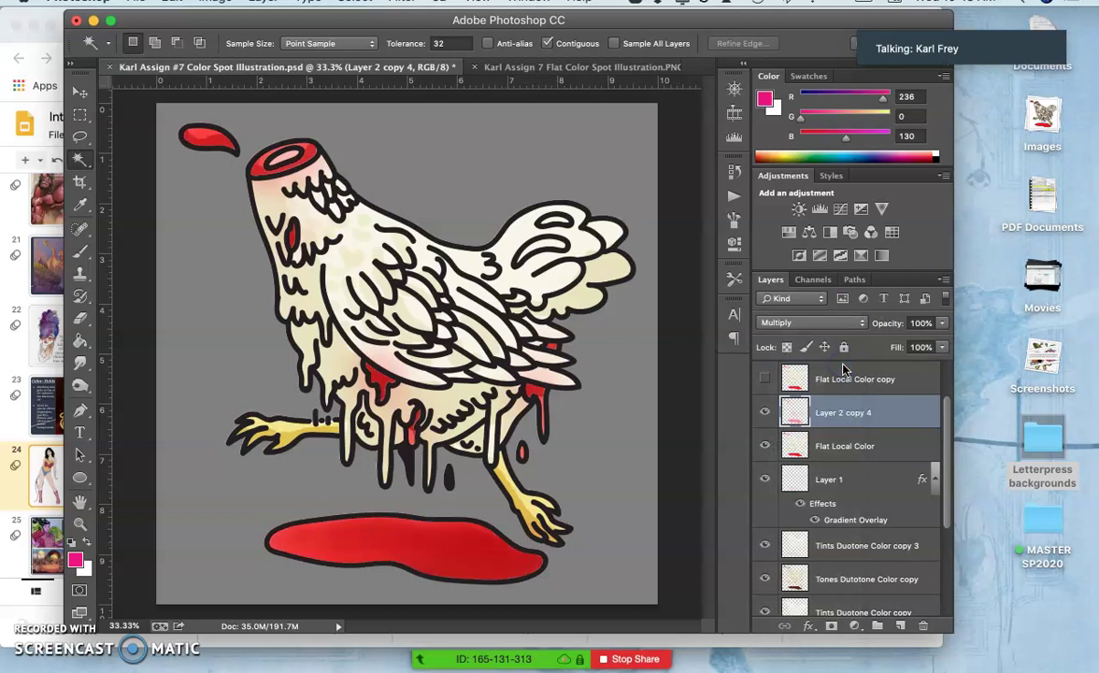
pyautogui.press('super+z')
pyautogui.click(941, 323)
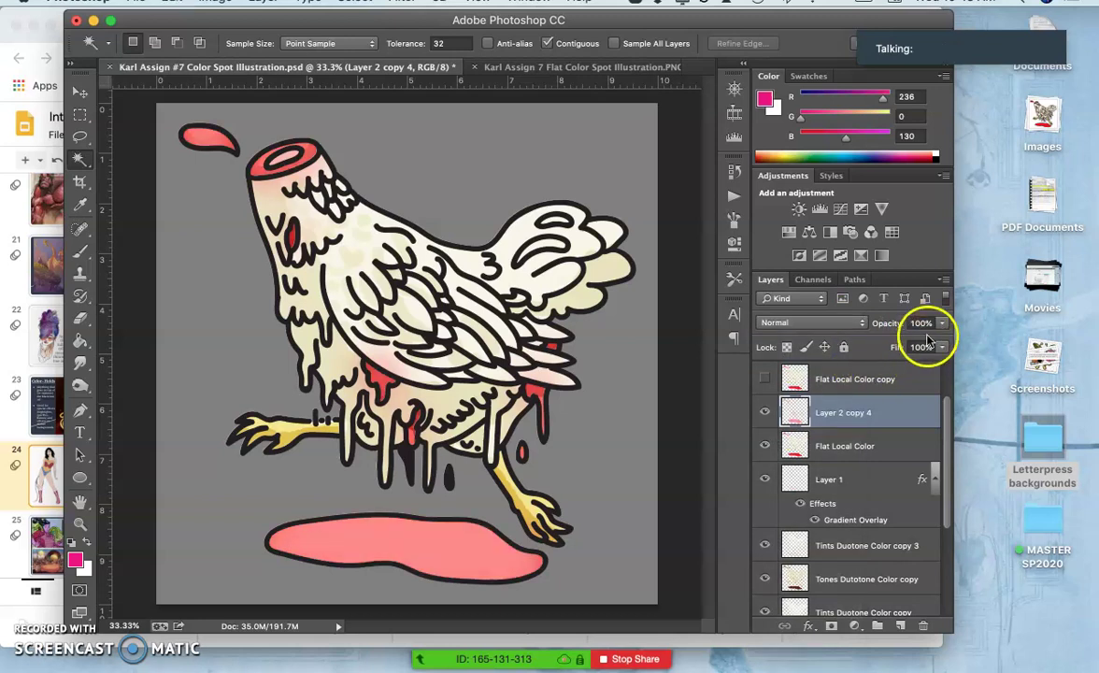
pyautogui.moveTo(923, 343); pyautogui.dragTo(914, 346)
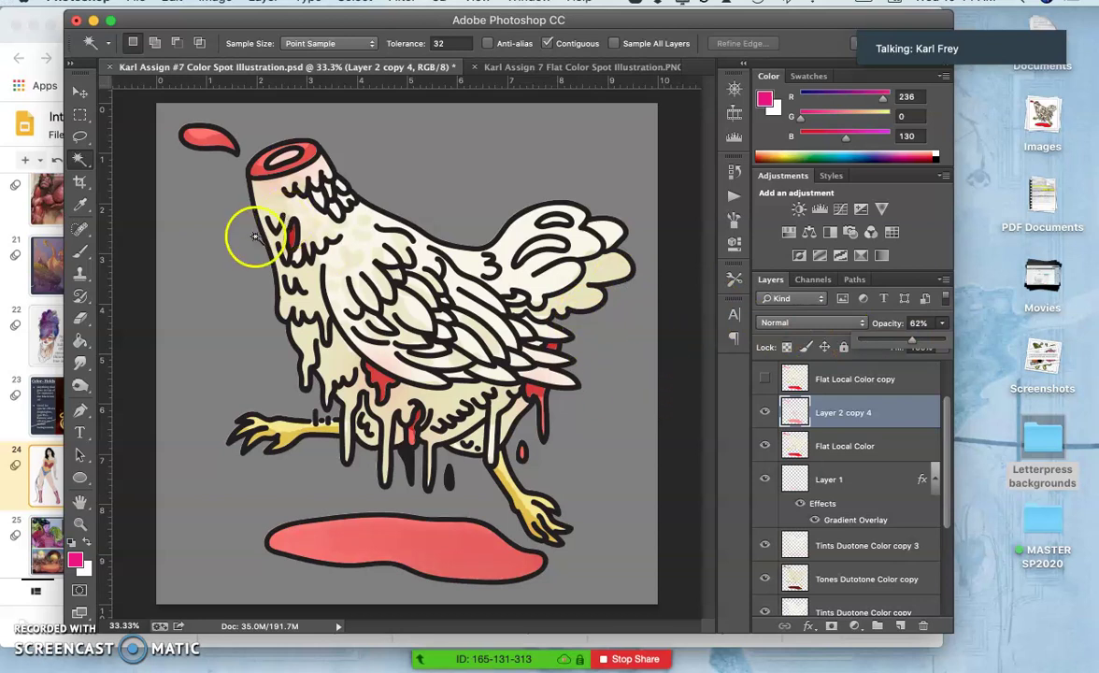
# Set up the Eraser with a 353 px soft brush at 60%.
pyautogui.click(80, 320)
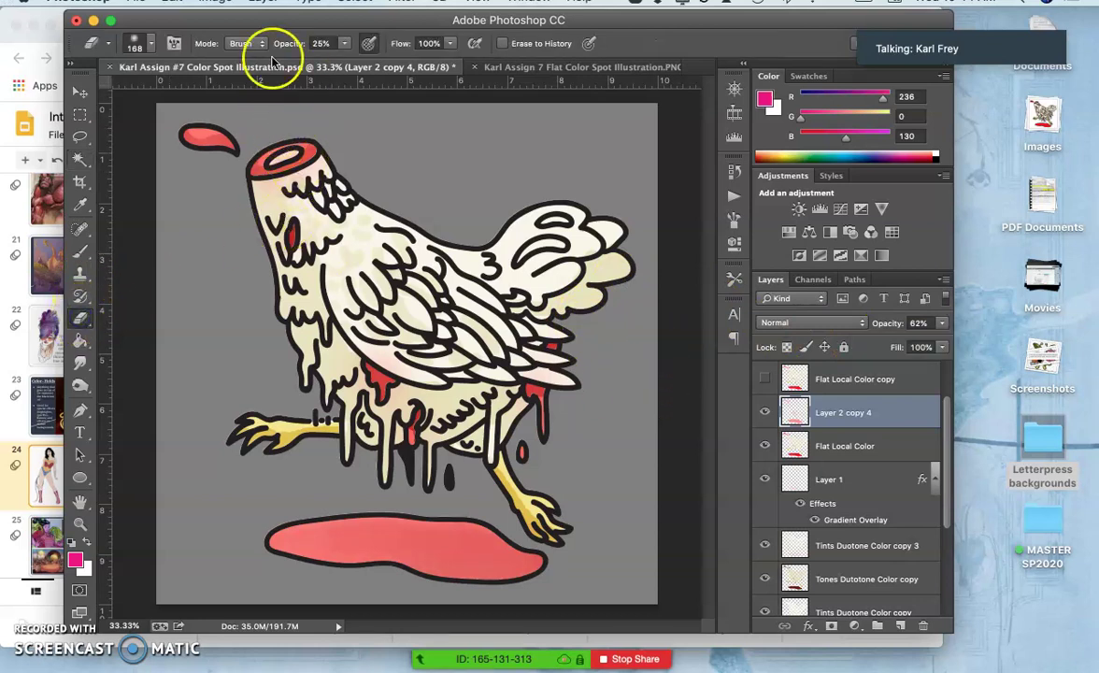
pyautogui.click(149, 43)
pyautogui.moveTo(236, 95); pyautogui.dragTo(246, 94)
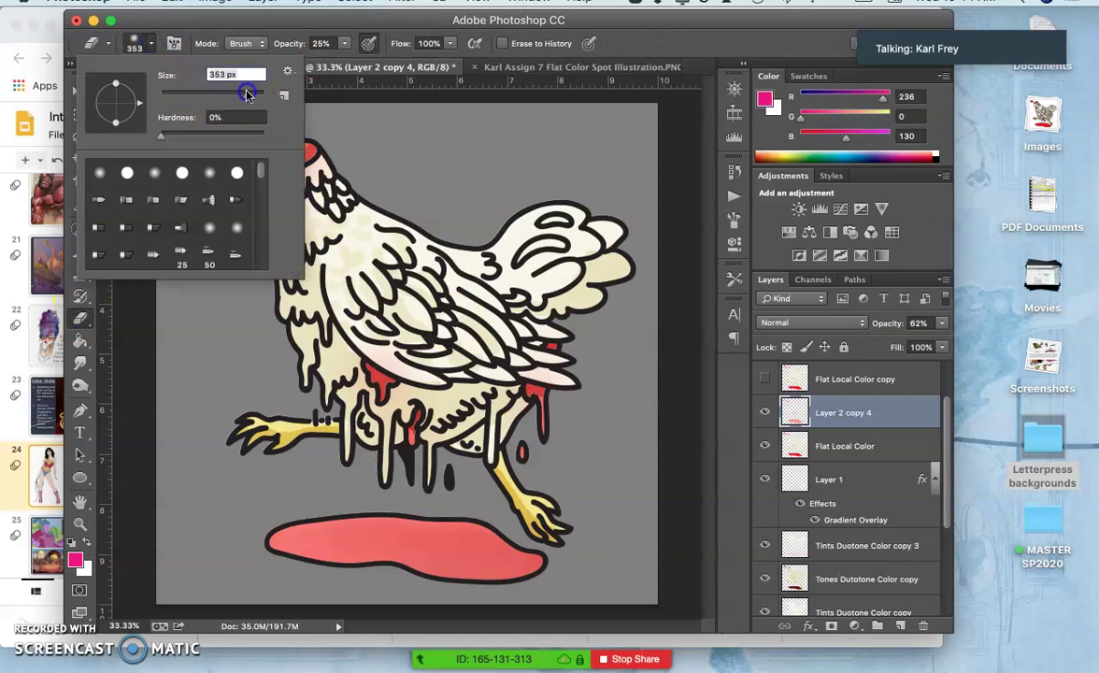
pyautogui.click(344, 44)
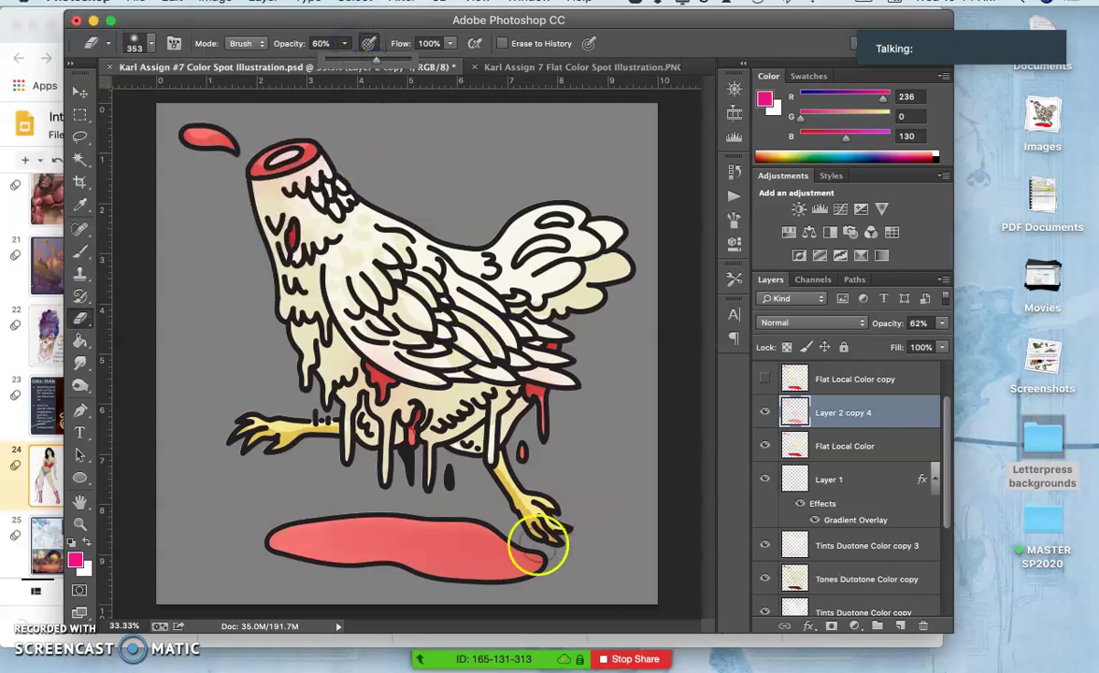
# Erase the pink glow off the blood pool and soften it around the head, neck and belly.
pyautogui.moveTo(580, 542)
pyautogui.mouseDown()
pyautogui.moveTo(589, 559)
pyautogui.moveTo(427, 589)
pyautogui.moveTo(497, 535)
pyautogui.moveTo(422, 533)
pyautogui.moveTo(299, 589)
pyautogui.moveTo(351, 524)
pyautogui.mouseUp()
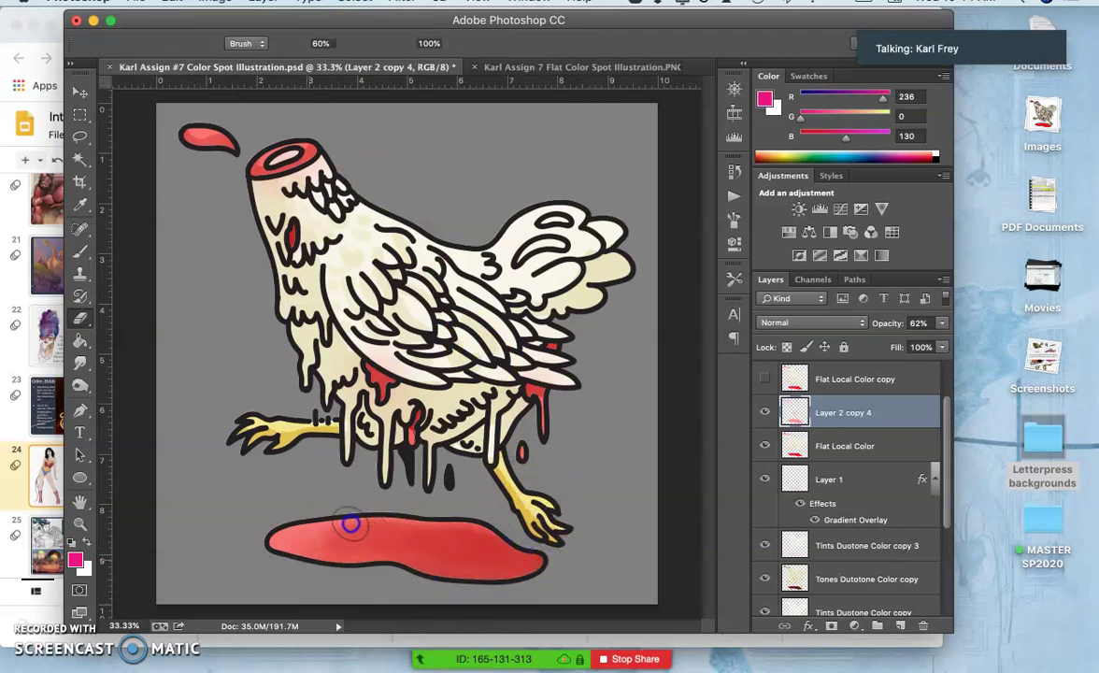
pyautogui.moveTo(259, 563); pyautogui.dragTo(228, 529)
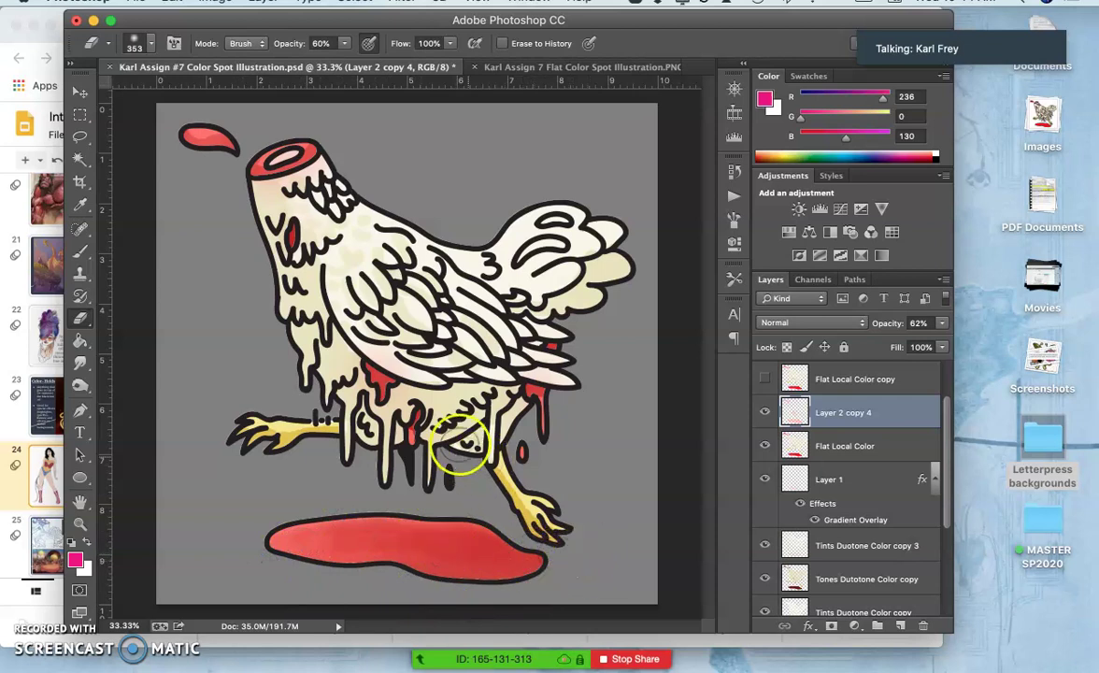
pyautogui.click(338, 151)
pyautogui.moveTo(338, 173); pyautogui.dragTo(294, 197)
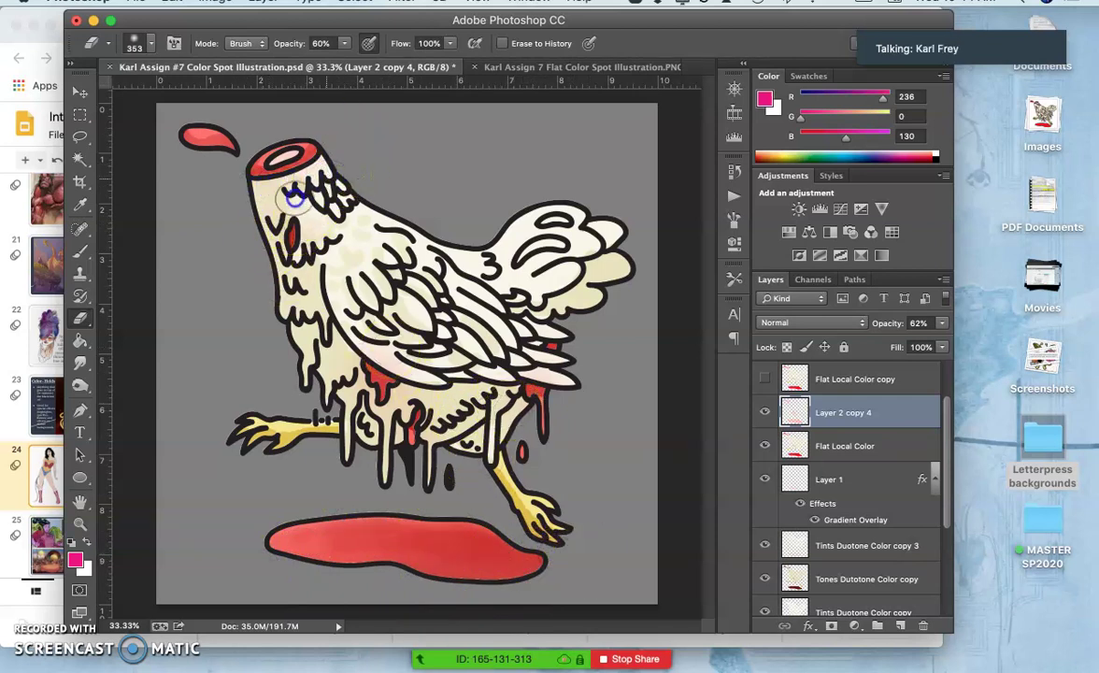
pyautogui.click(196, 165)
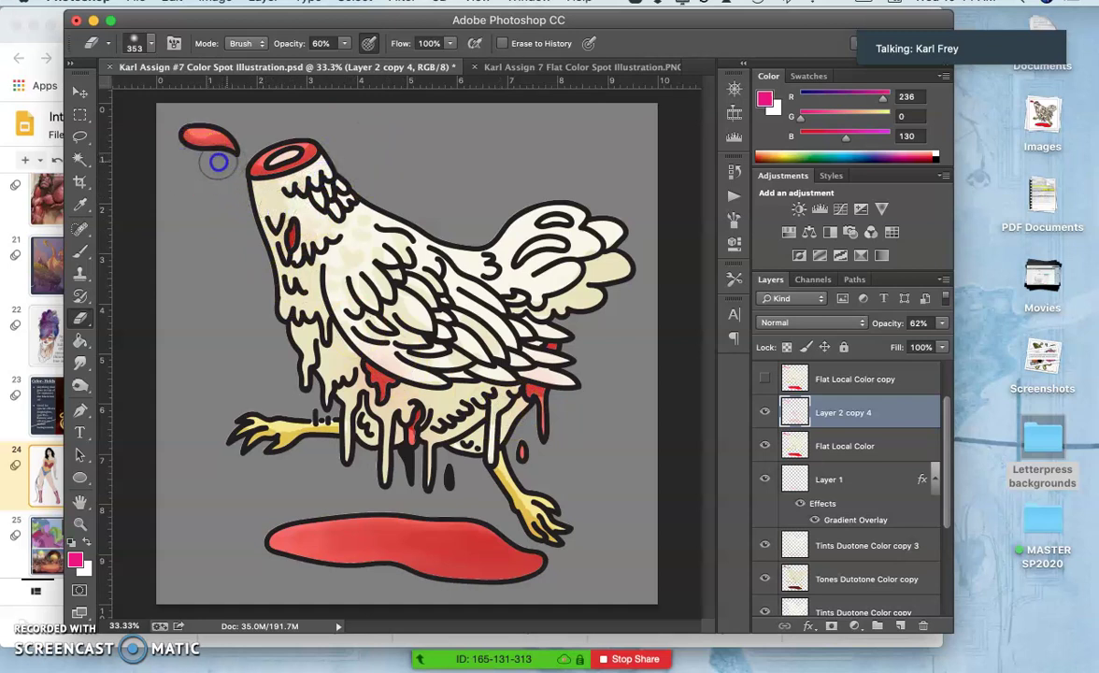
pyautogui.moveTo(218, 163); pyautogui.dragTo(197, 164)
pyautogui.moveTo(365, 360); pyautogui.dragTo(359, 359)
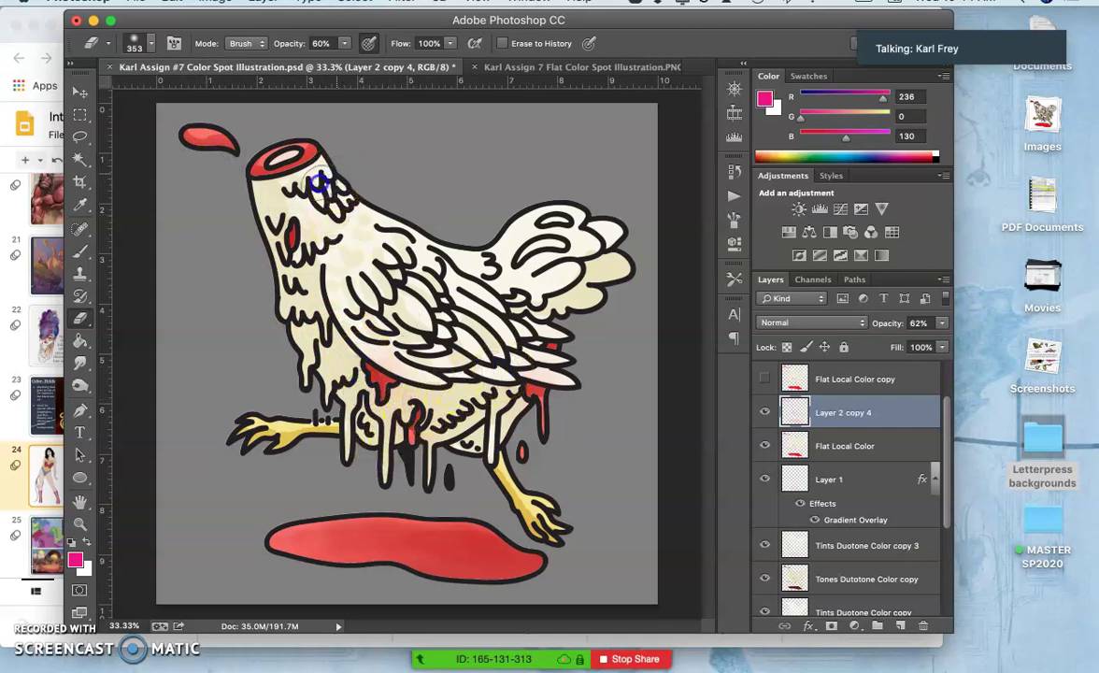
pyautogui.moveTo(319, 184); pyautogui.dragTo(271, 199)
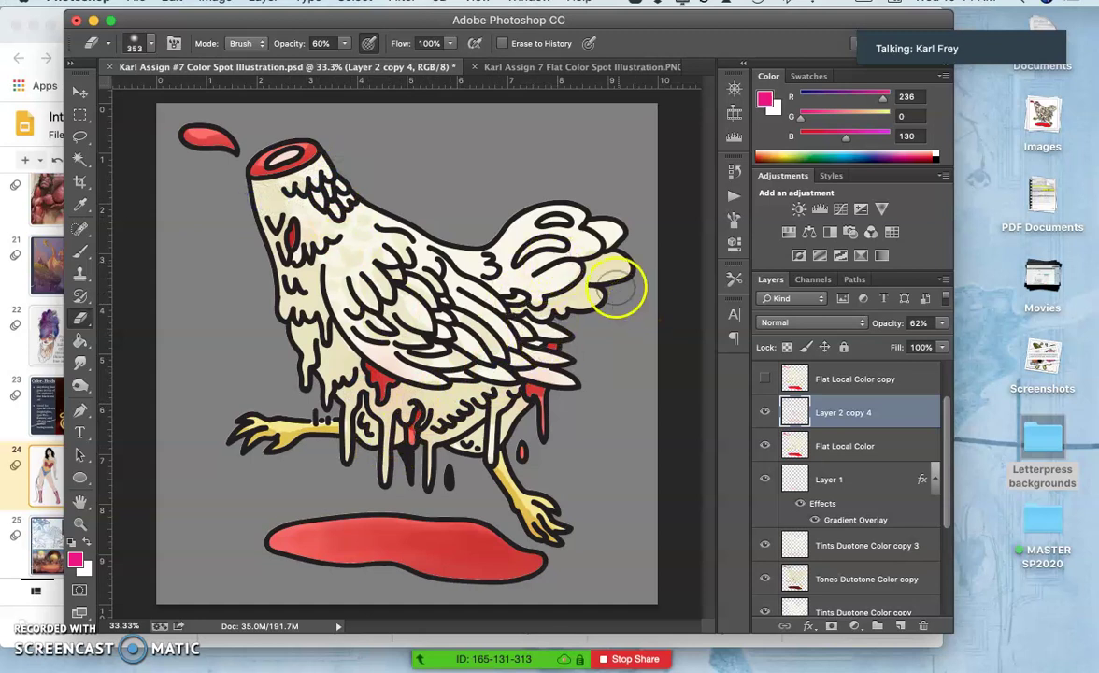
pyautogui.scroll(-4, 806, 413)
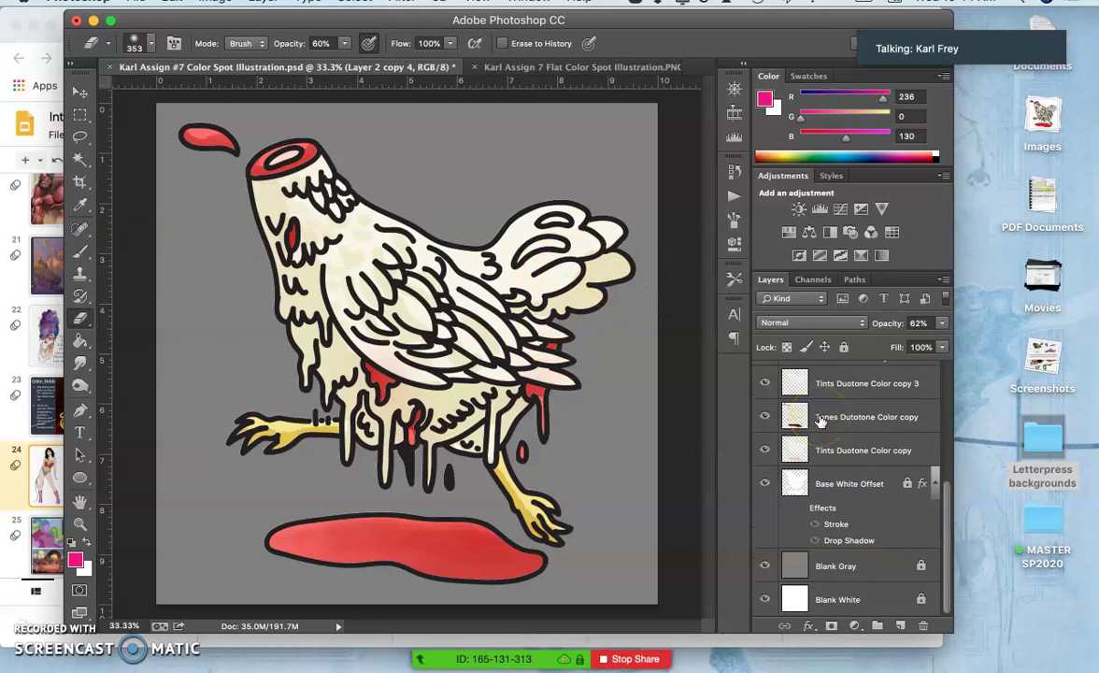
# Select the background by colour and make Layer 2 copy 4 the active layer.
pyautogui.click(80, 158)
pyautogui.click(369, 136)
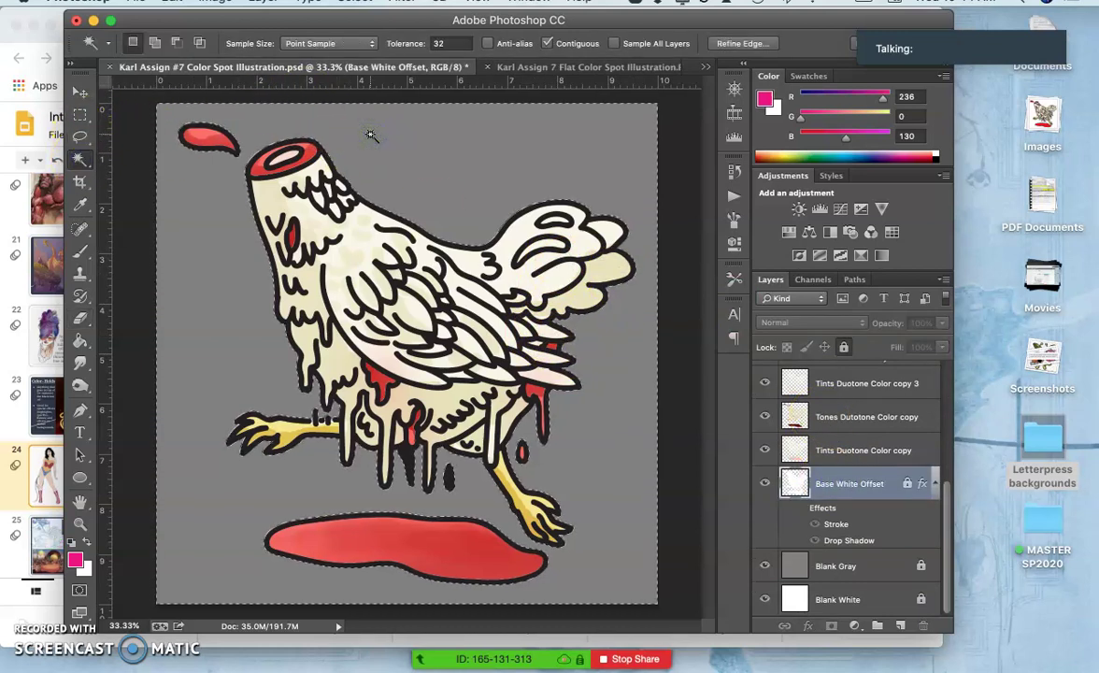
pyautogui.scroll(1, 855, 435)
pyautogui.scroll(3, 855, 435)
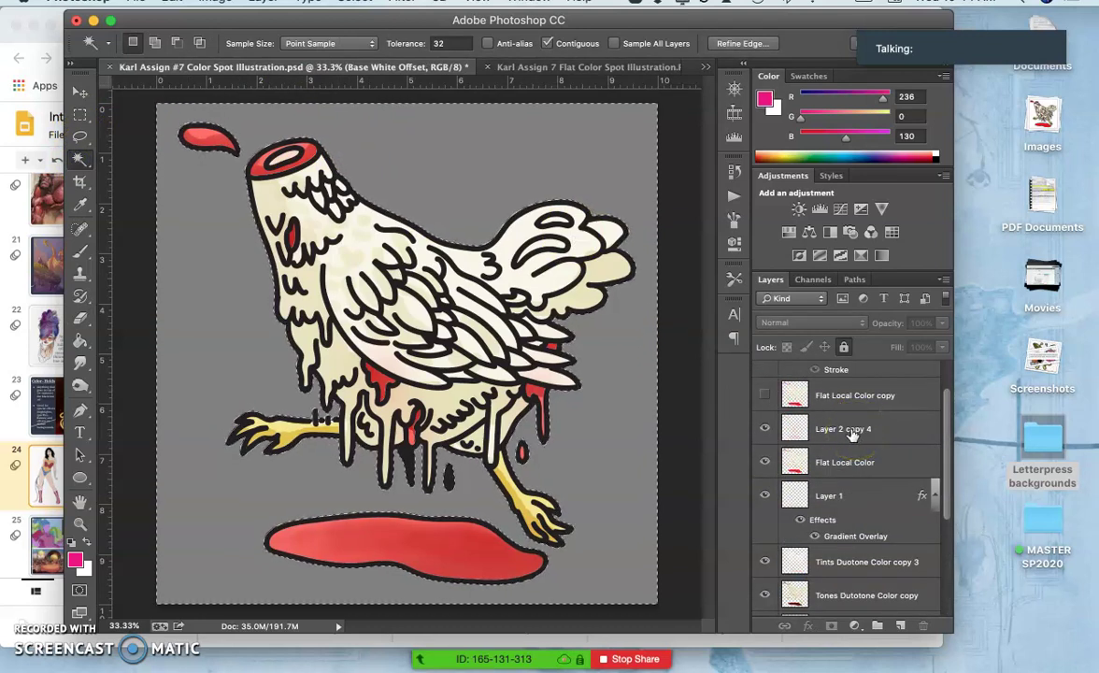
pyautogui.click(846, 430)
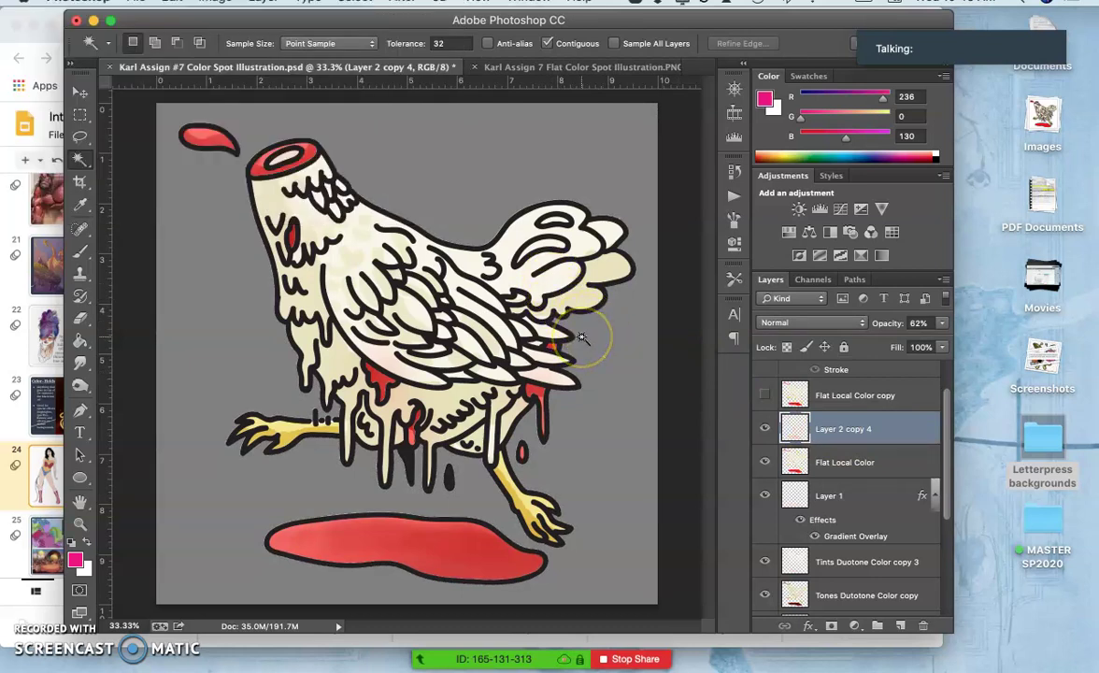
pyautogui.click(764, 432)
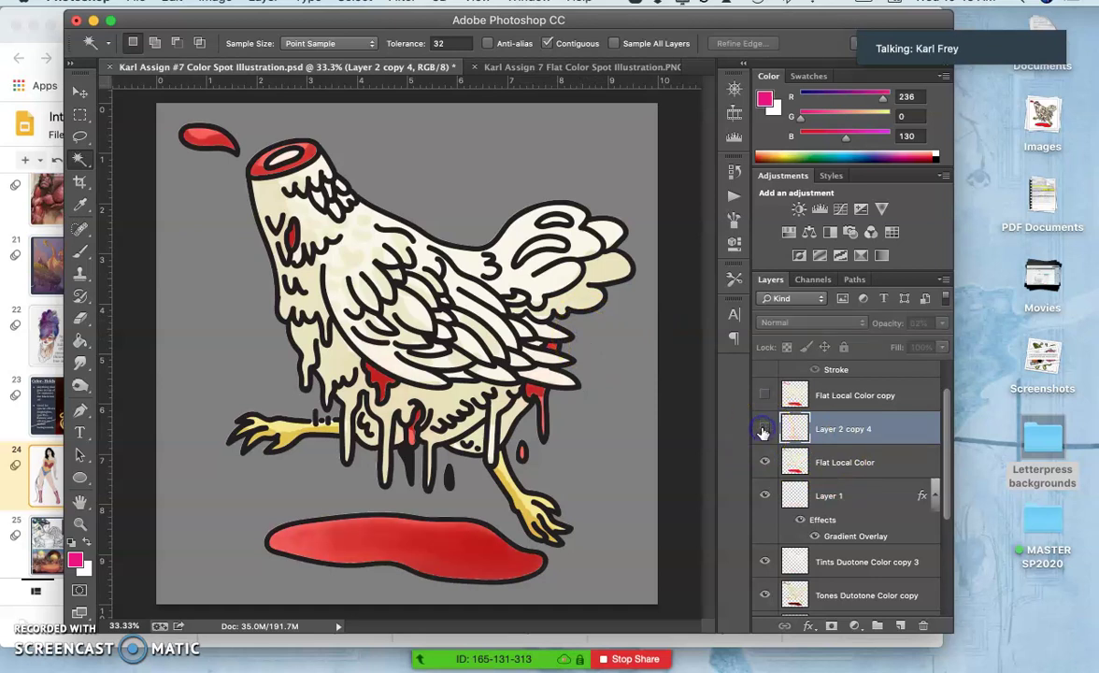
pyautogui.click(763, 432)
pyautogui.click(846, 426)
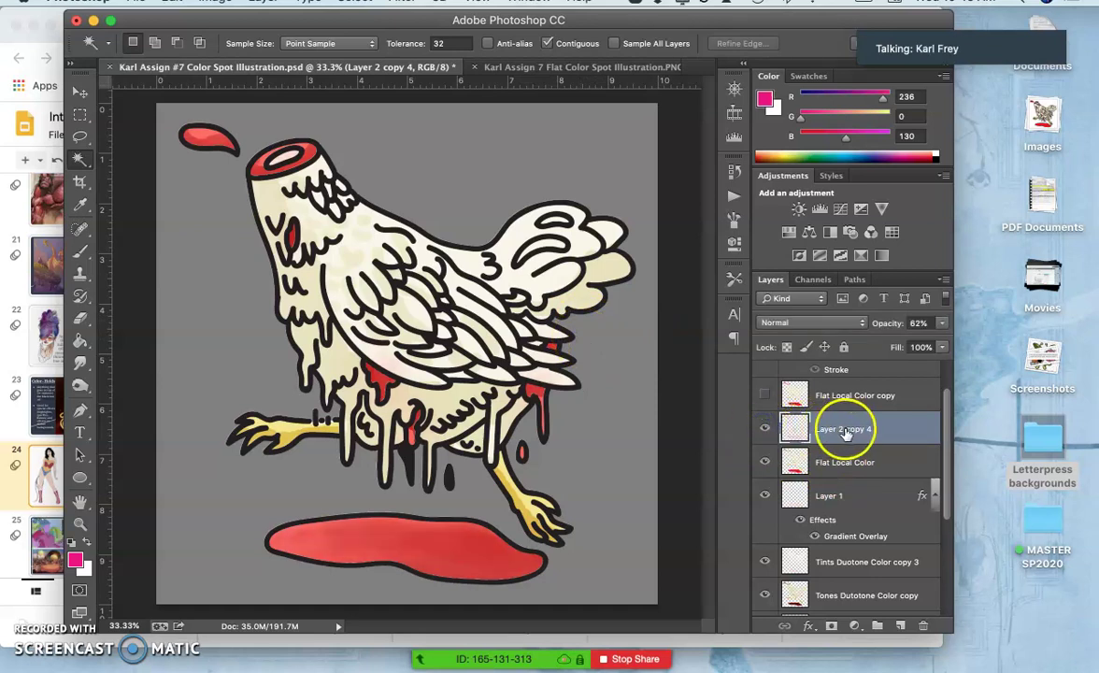
# Add a new layer, lasso a highlight area inside the blood droplet, and set white as foreground.
pyautogui.click(900, 625)
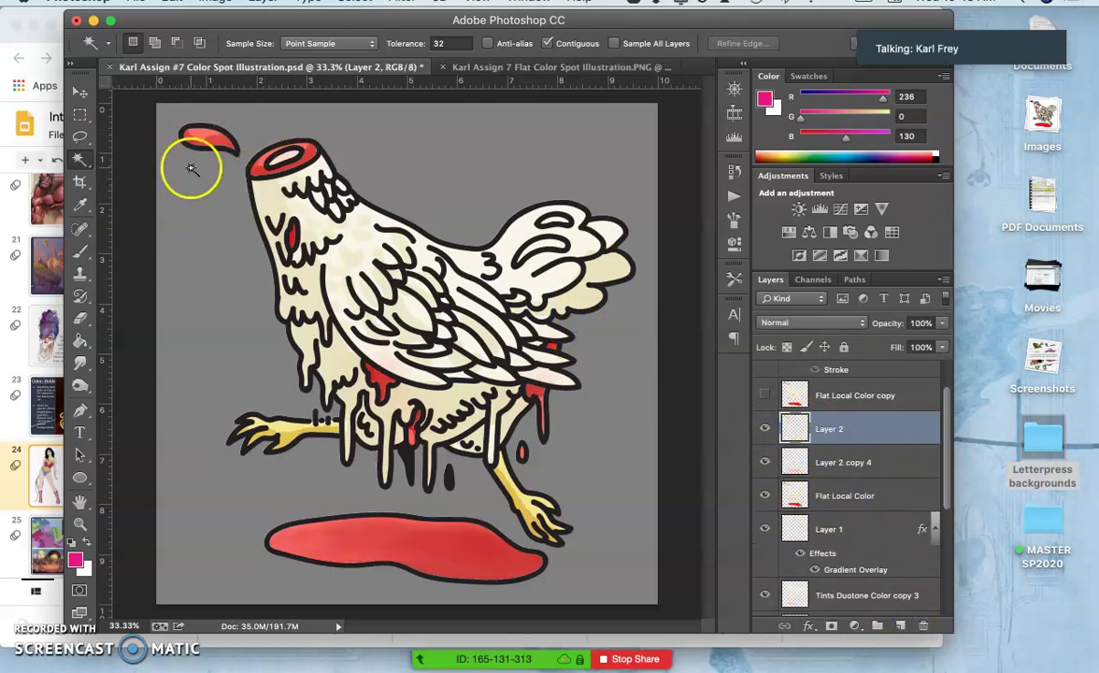
pyautogui.press('super+1')
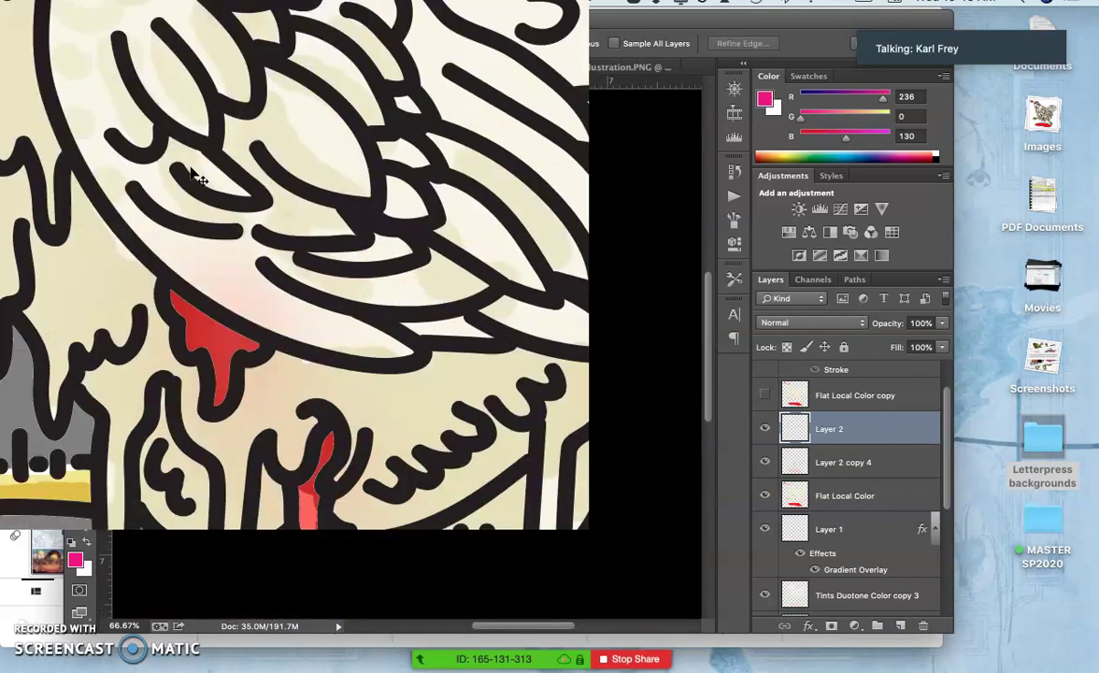
pyautogui.scroll(10, 196, 177)
pyautogui.hscroll(-6, 197, 178)
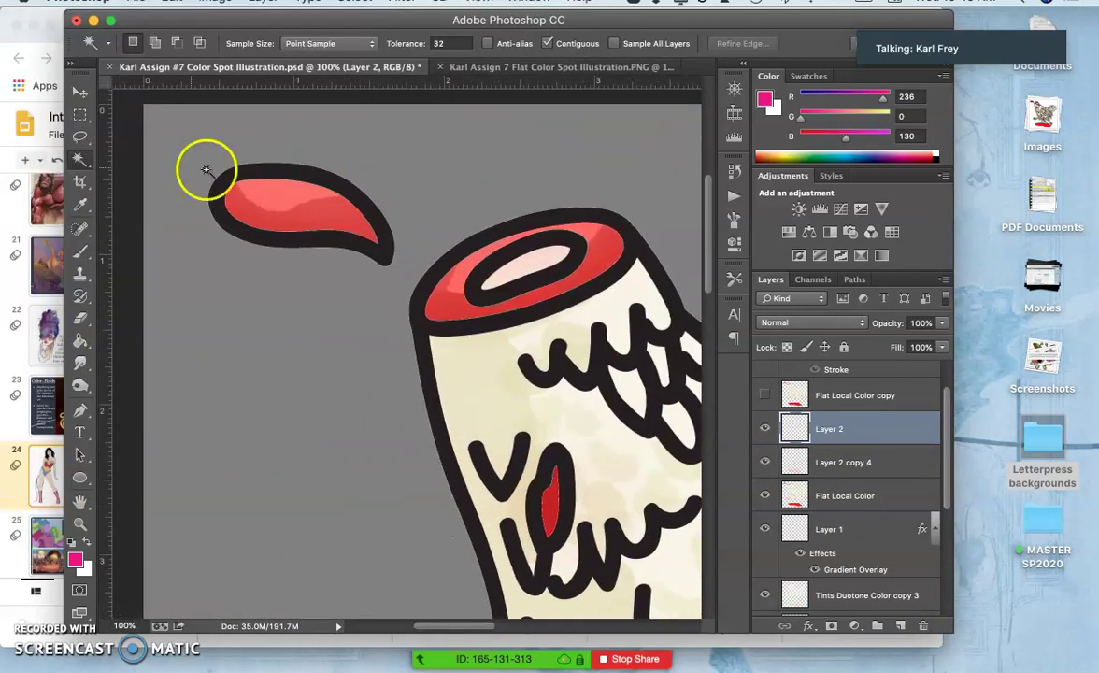
pyautogui.click(79, 136)
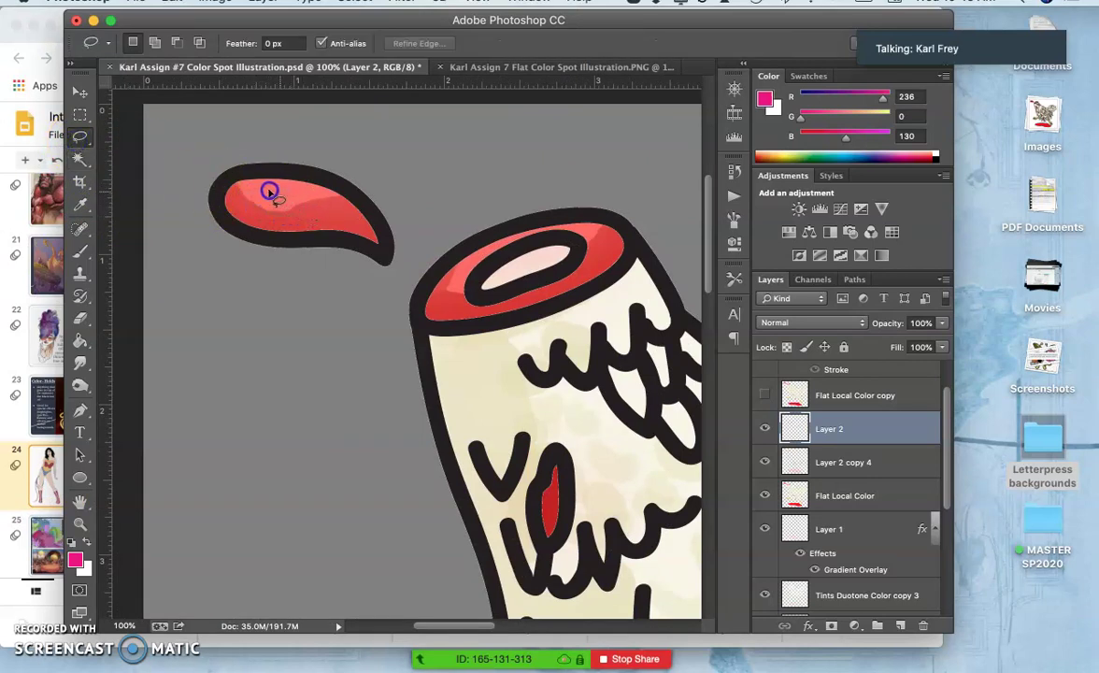
pyautogui.moveTo(263, 190); pyautogui.dragTo(257, 192)
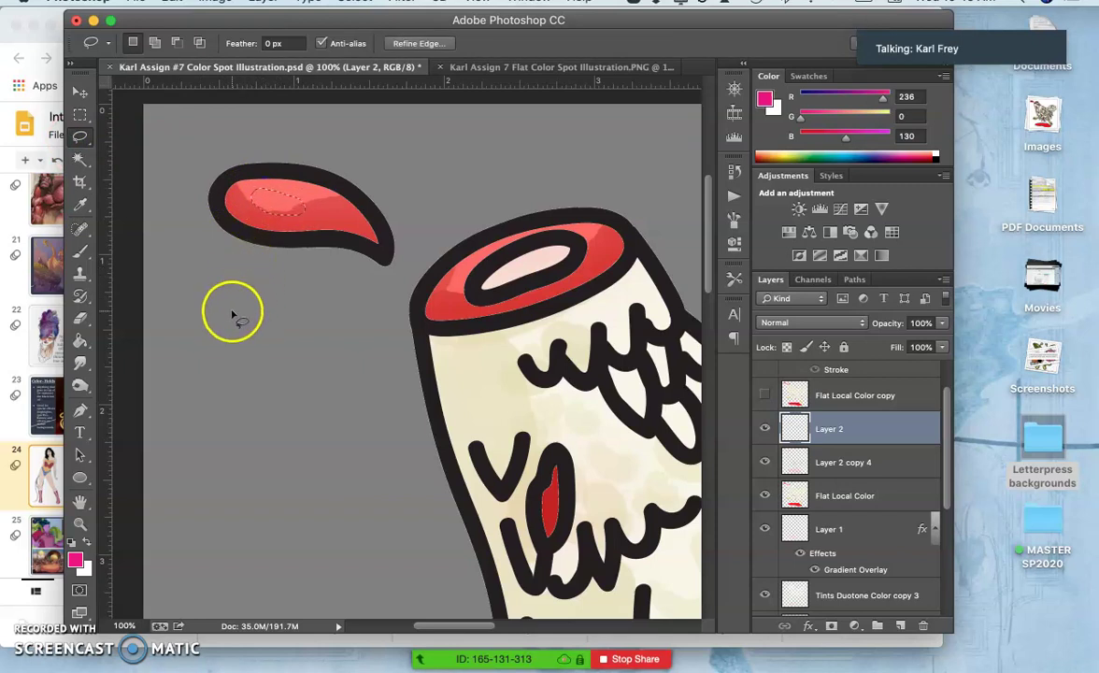
pyautogui.click(85, 546)
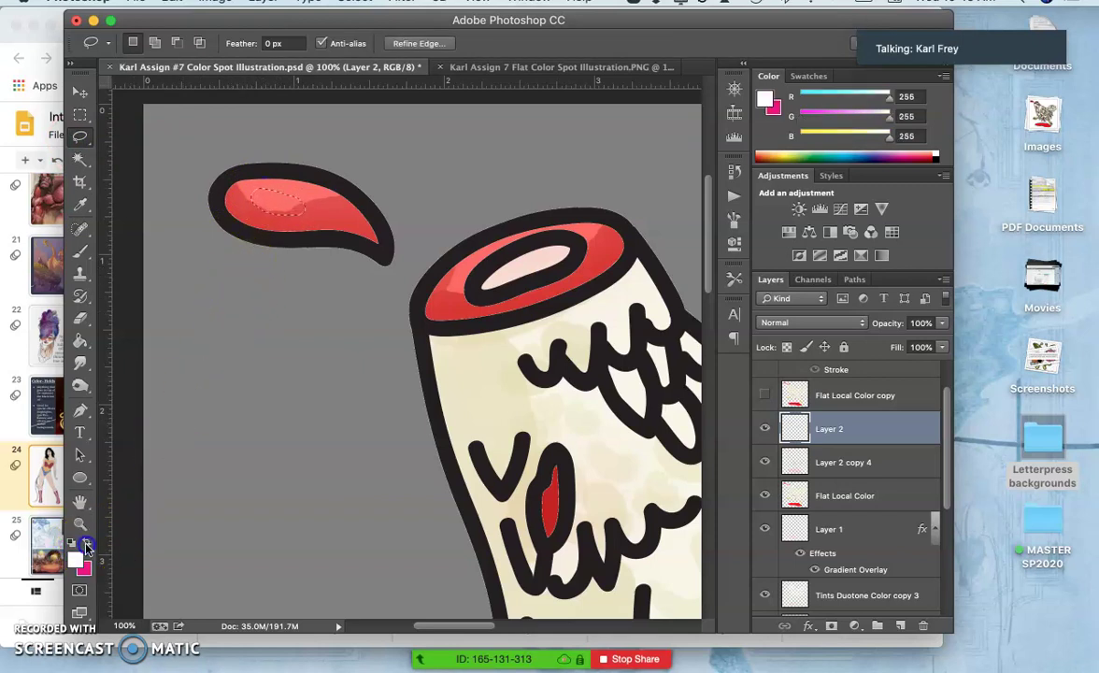
pyautogui.click(81, 255)
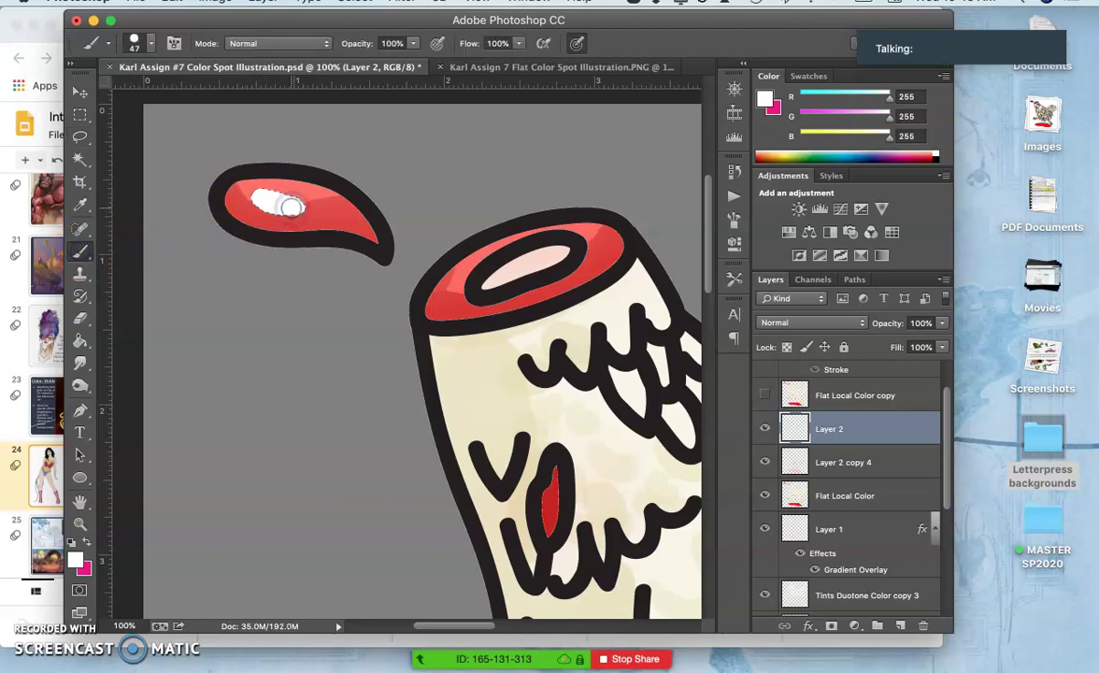
# Sample the neck-top colours and set the foreground to pale pink f8b4b1.
pyautogui.press('super+minus')
pyautogui.press('super+minus')
pyautogui.scroll(-1, 482, 266)
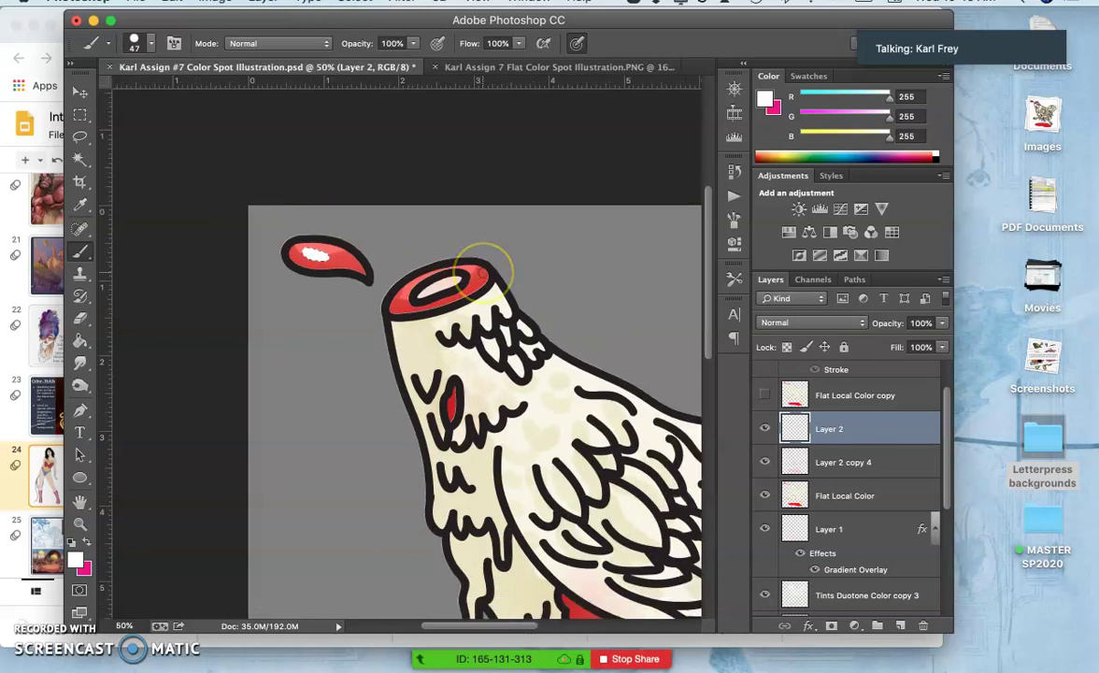
pyautogui.hscroll(2, 482, 273)
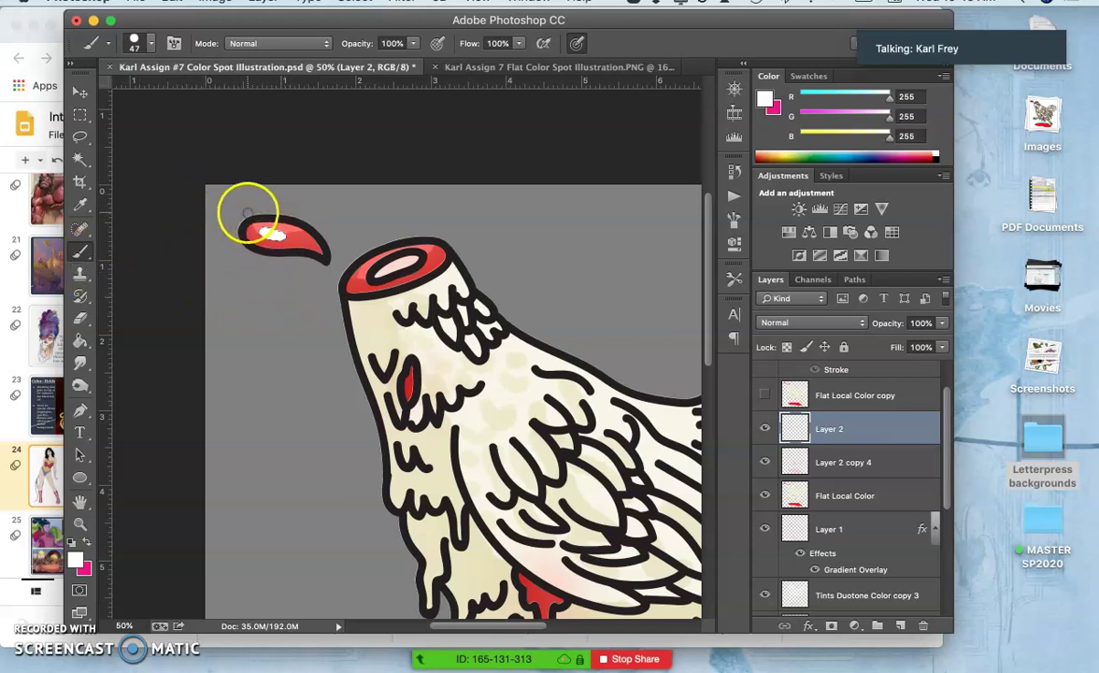
pyautogui.keyDown('alt'); pyautogui.click(396, 261); pyautogui.keyUp('alt')
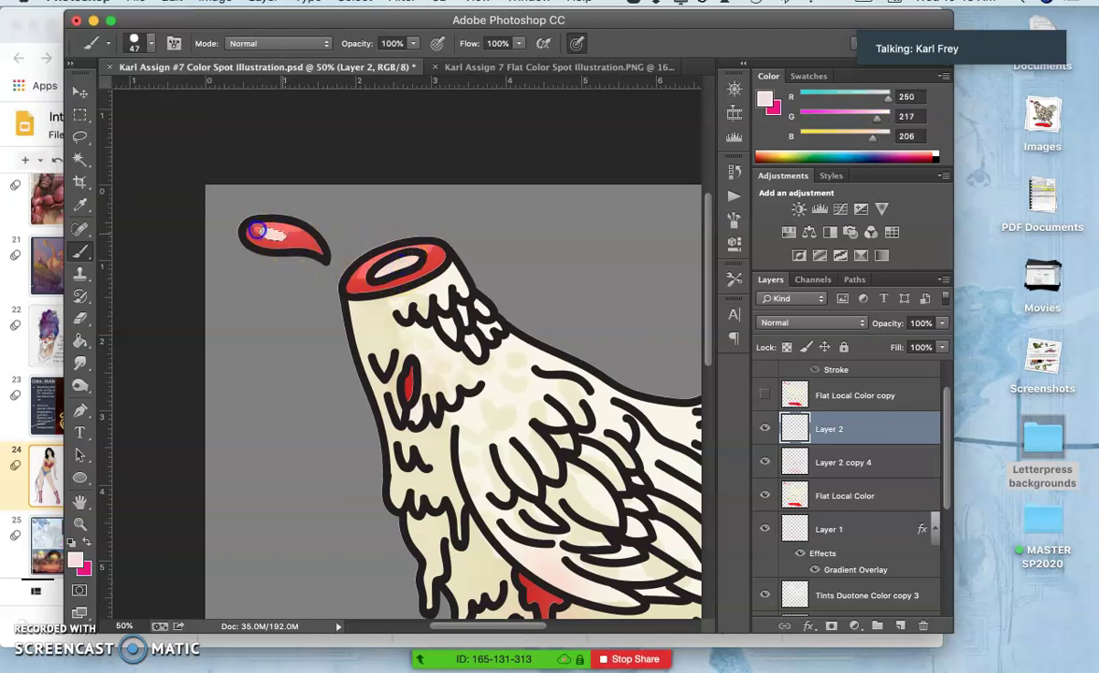
pyautogui.keyDown('alt'); pyautogui.click(425, 249); pyautogui.keyUp('alt')
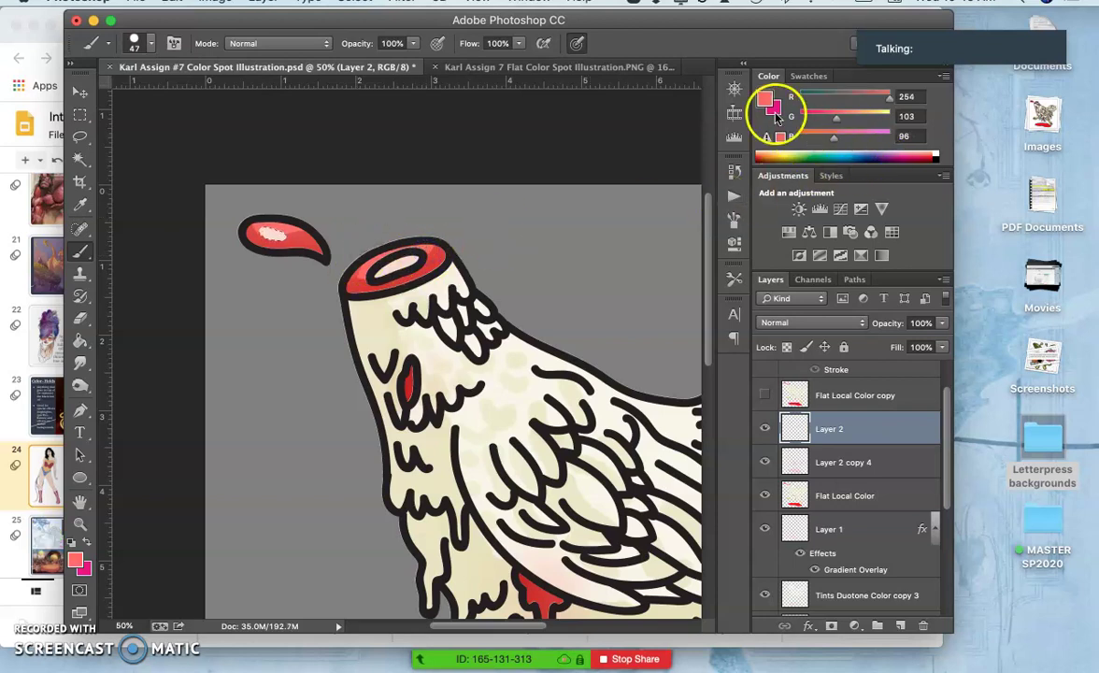
pyautogui.click(73, 560)
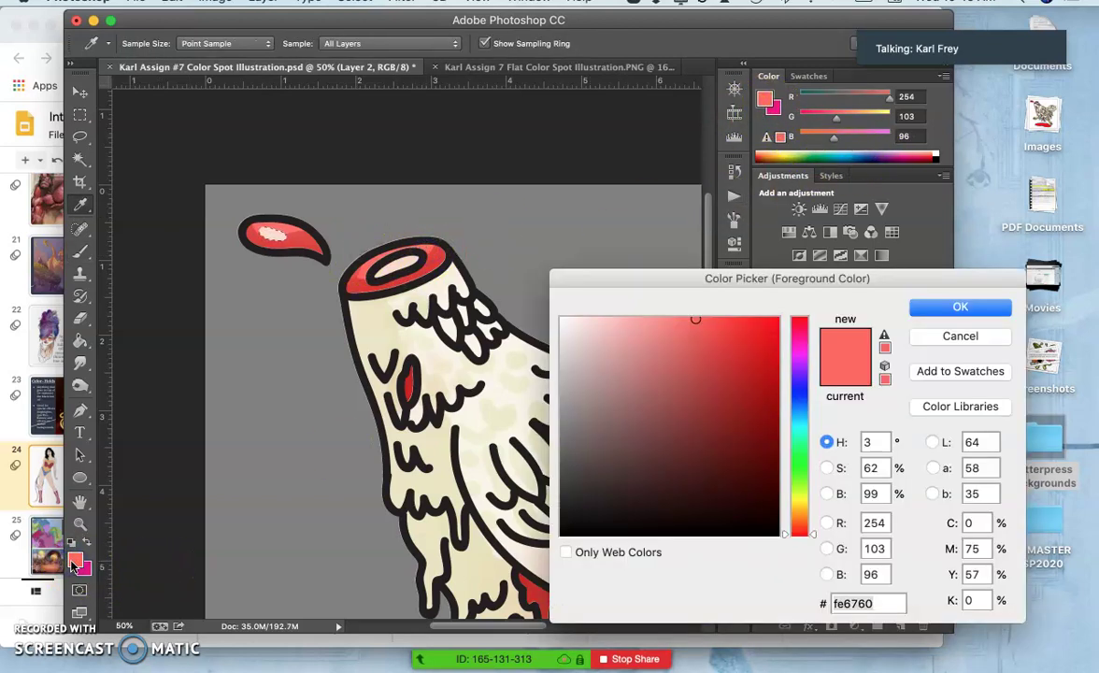
pyautogui.click(640, 329)
pyautogui.moveTo(640, 329); pyautogui.dragTo(623, 324)
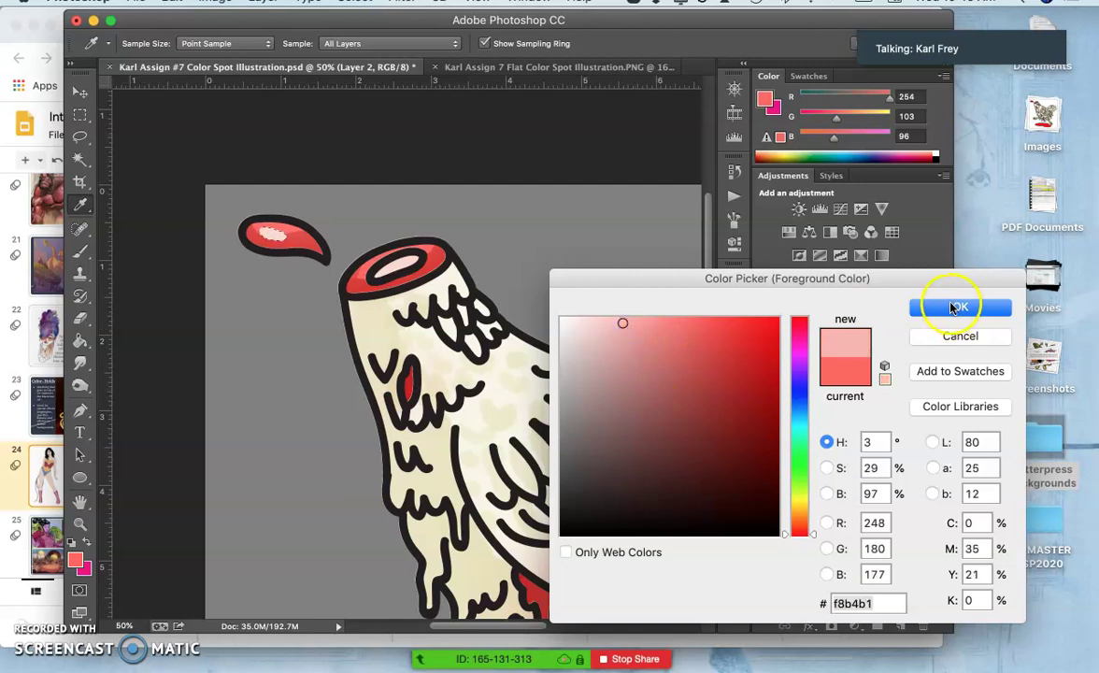
pyautogui.click(957, 307)
# Brush the pale pink highlight across the blood droplet.
pyautogui.press('b')
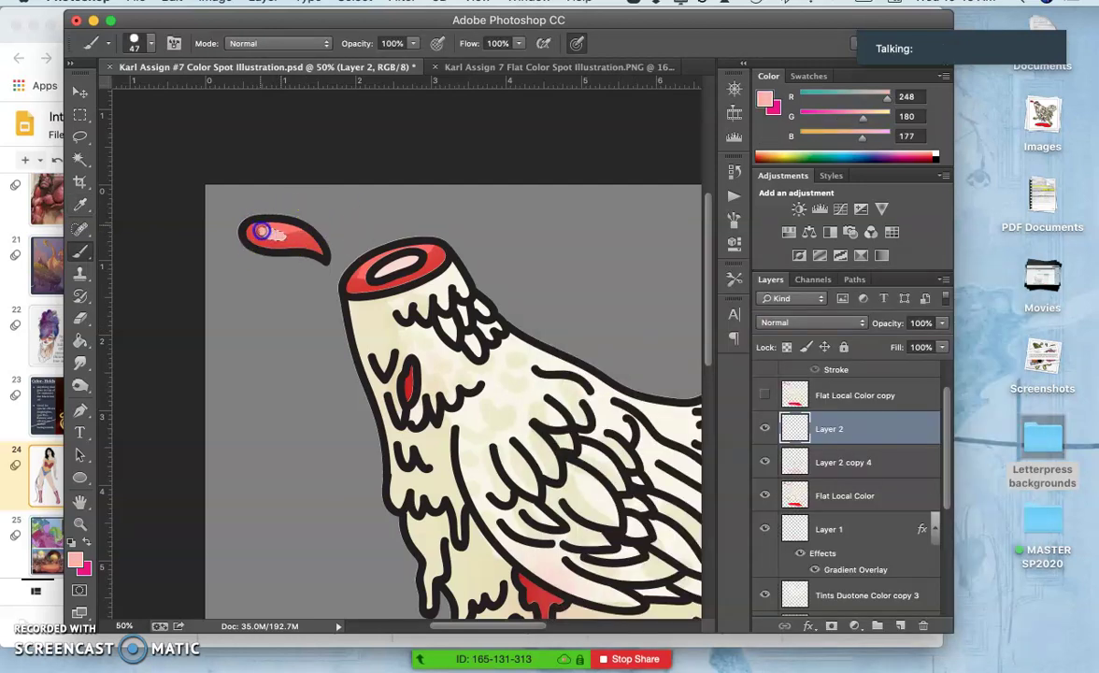
pyautogui.moveTo(279, 234); pyautogui.dragTo(257, 230)
pyautogui.click(352, 269)
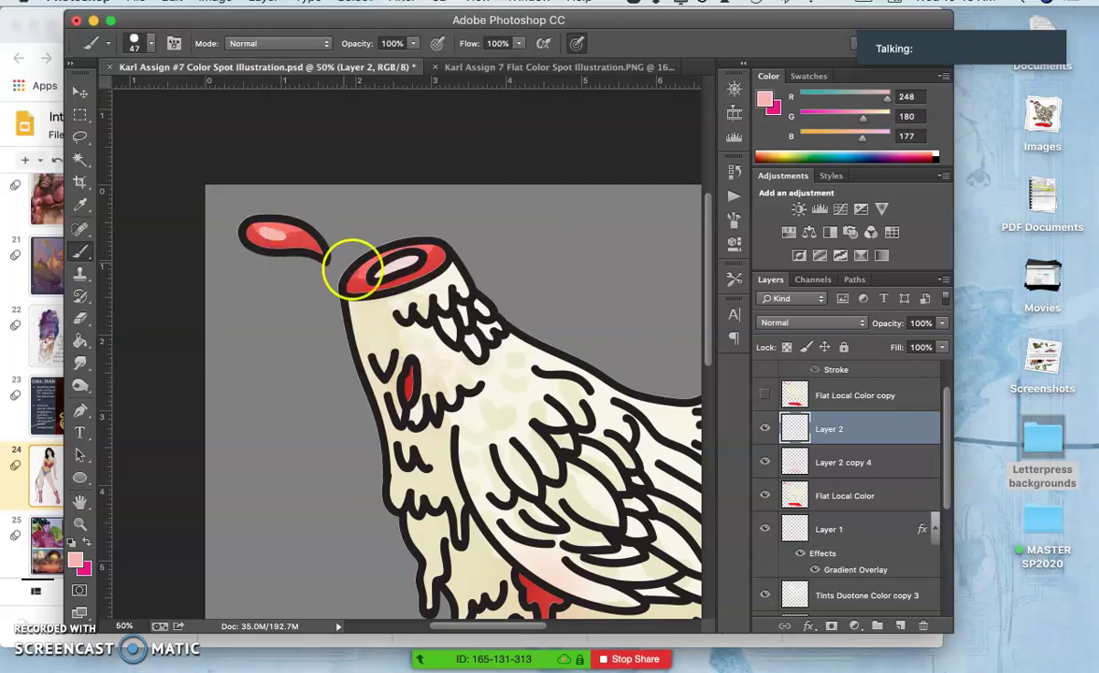
pyautogui.press('super+minus')
pyautogui.press('super+minus')
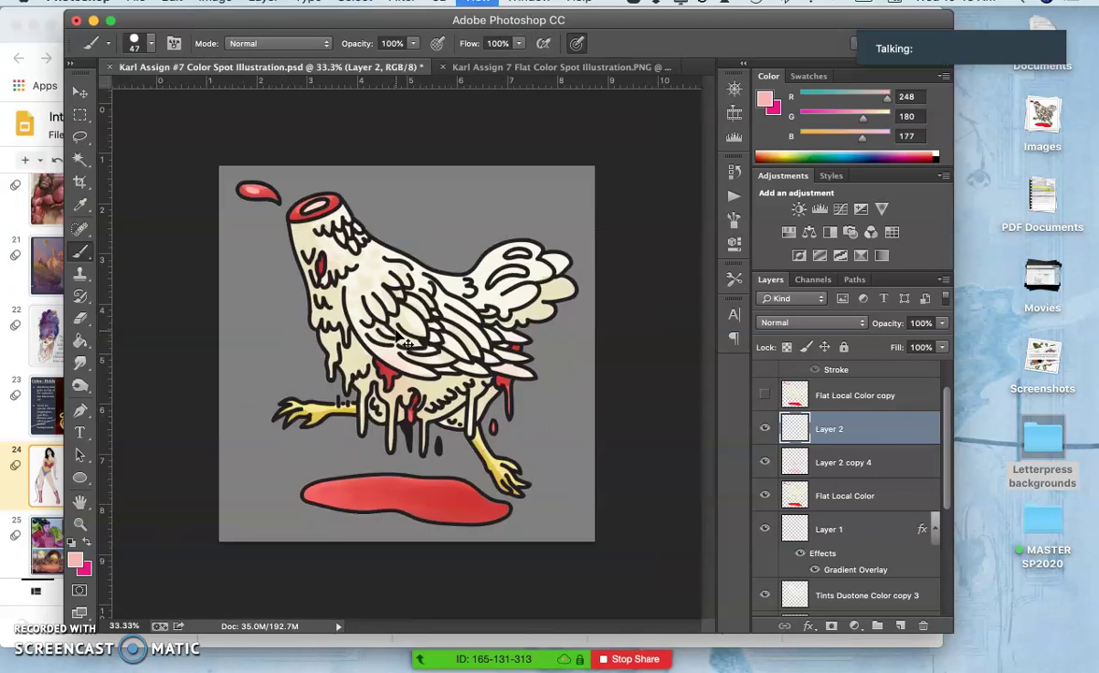
# Rotate the droplet's pink highlight about -8° with Free Transform to follow the drop's curve.
pyautogui.click(766, 429)
pyautogui.click(766, 430)
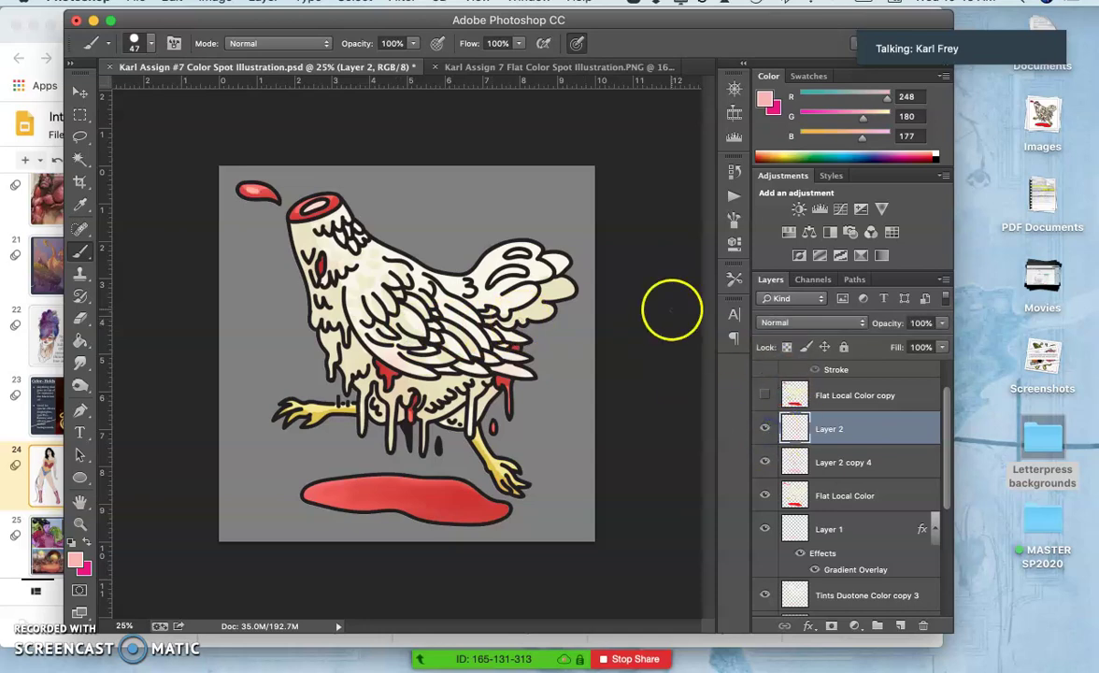
pyautogui.press('super+plus')
pyautogui.press('super+plus')
pyautogui.press('super+plus')
pyautogui.scroll(3, 452, 241)
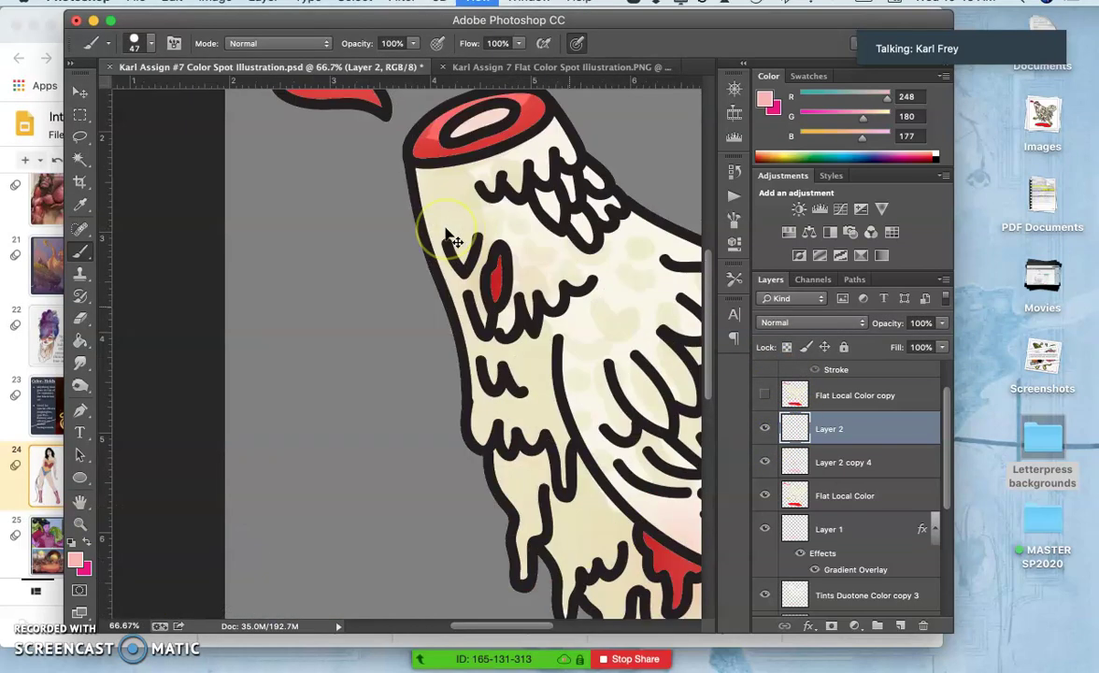
pyautogui.scroll(5, 452, 241)
pyautogui.hscroll(-5, 453, 241)
pyautogui.press('super+t')
pyautogui.click(458, 180)
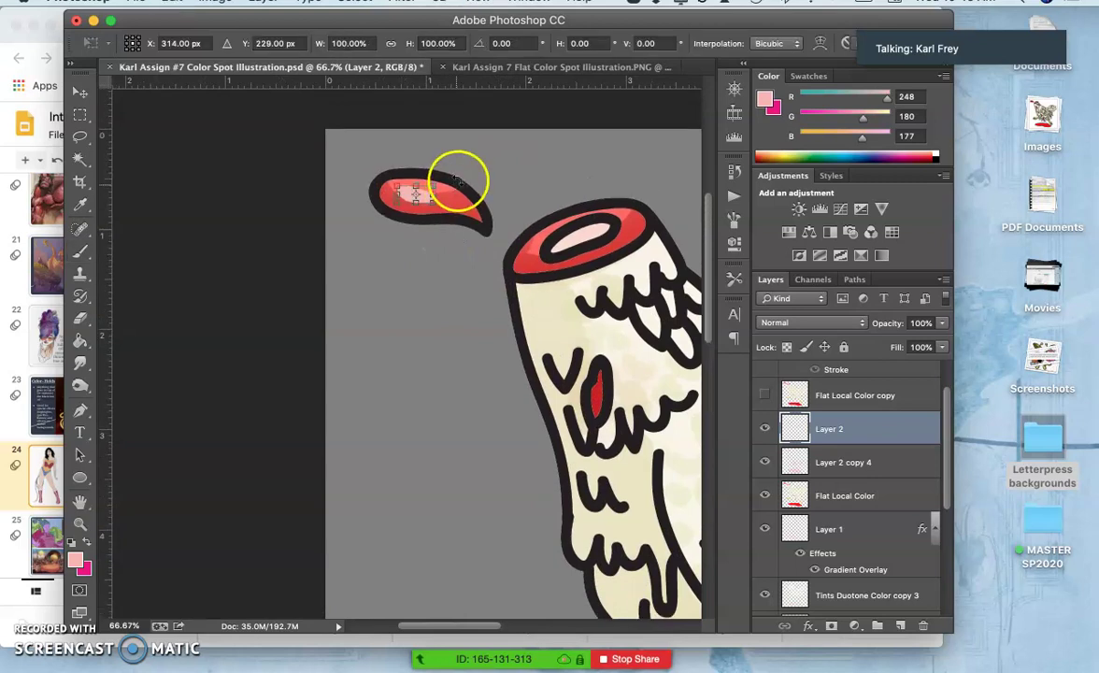
pyautogui.moveTo(445, 173); pyautogui.dragTo(447, 180)
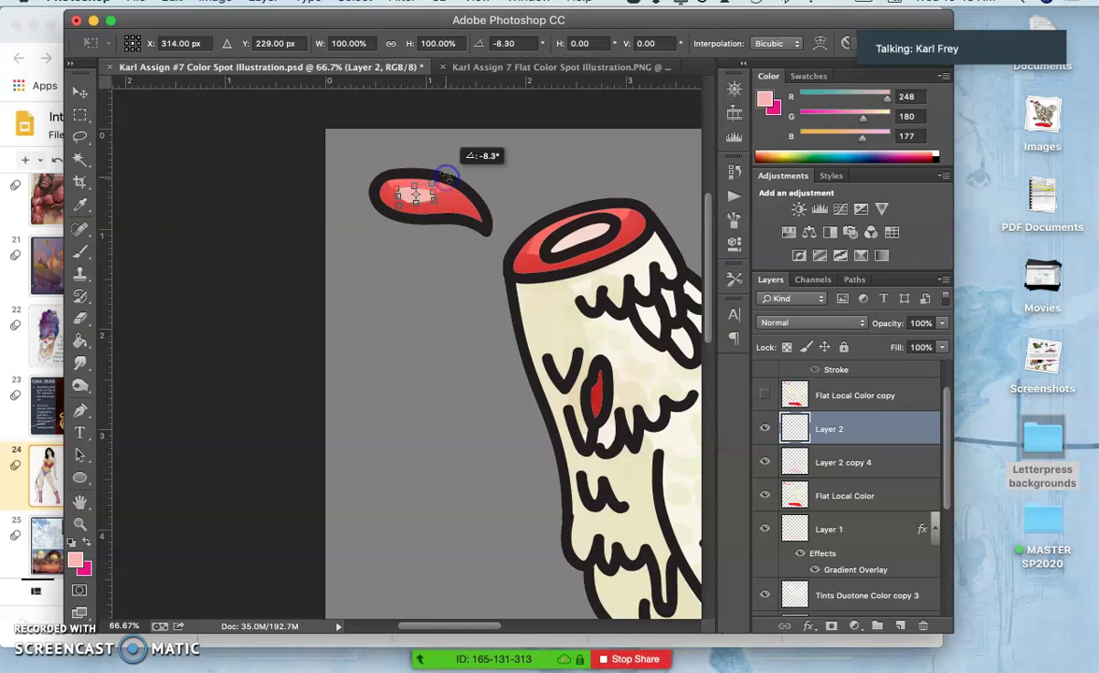
pyautogui.press('Return')
pyautogui.press('b')
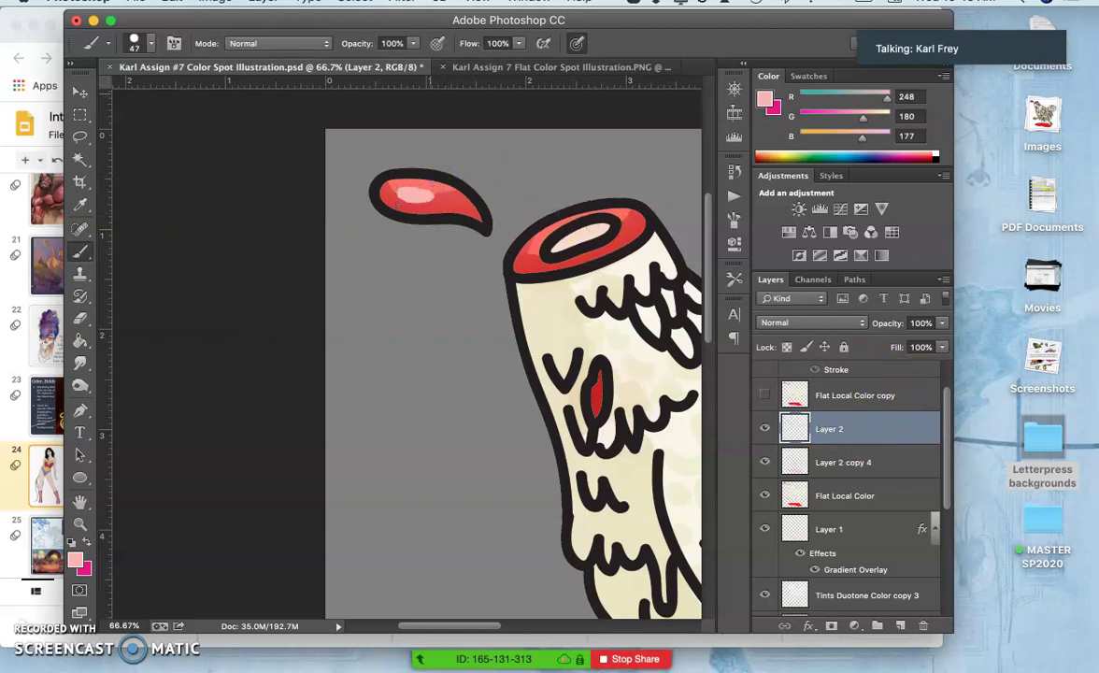
# Open the Gaussian Blur filter for the highlight.
pyautogui.click(402, 2)
pyautogui.click(448, 200)
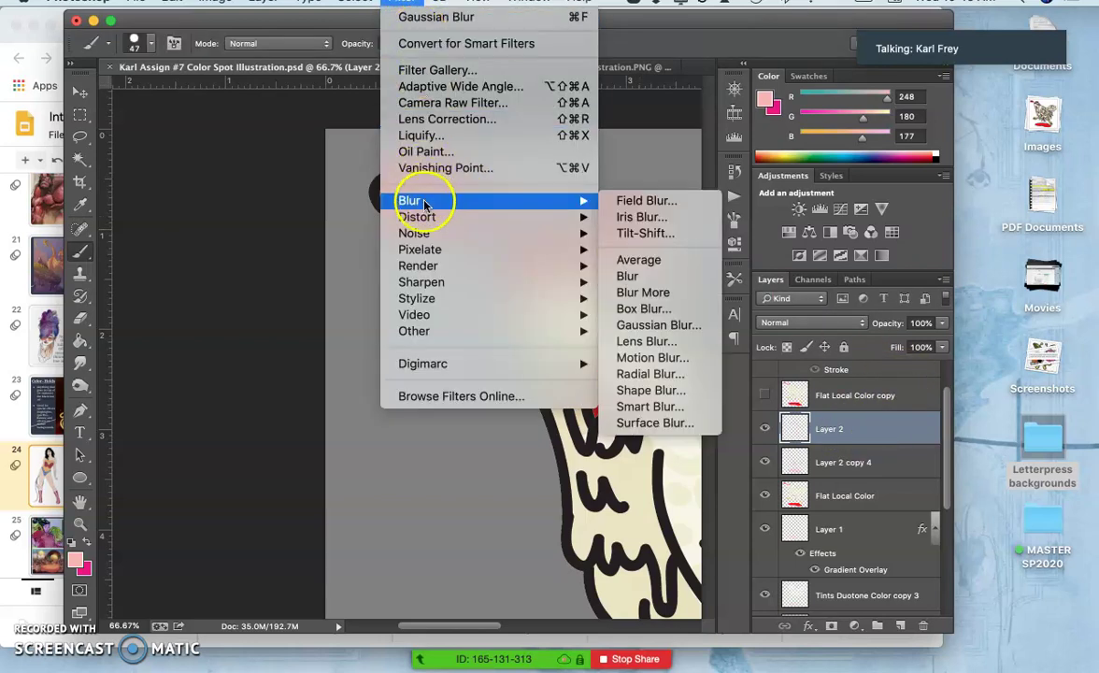
pyautogui.click(659, 324)
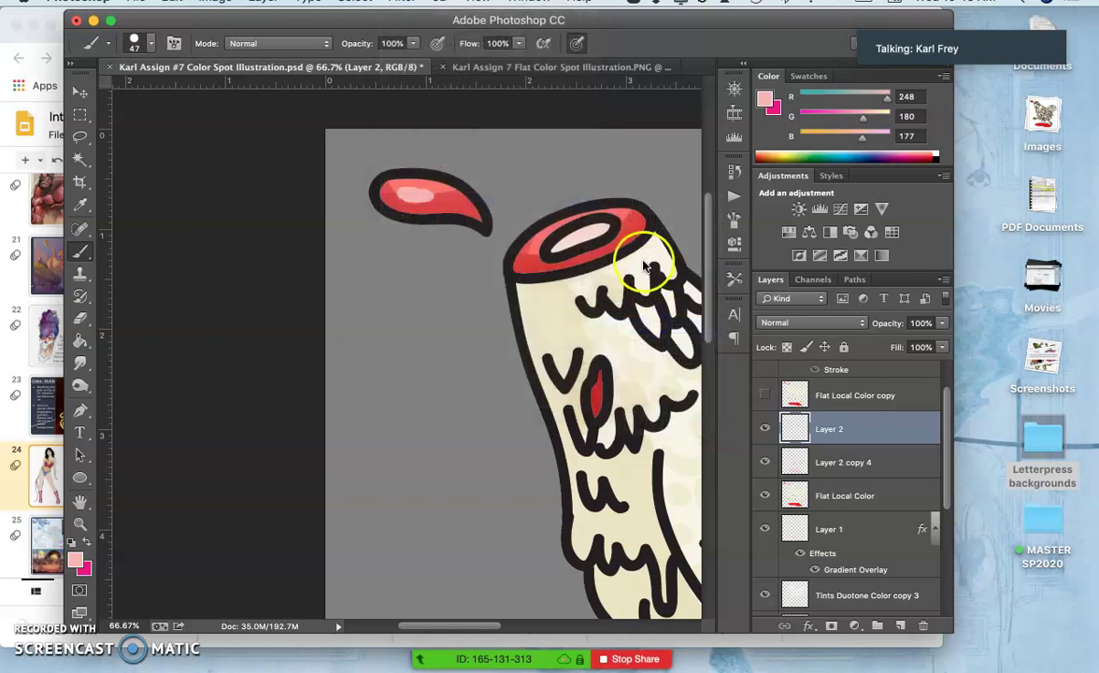